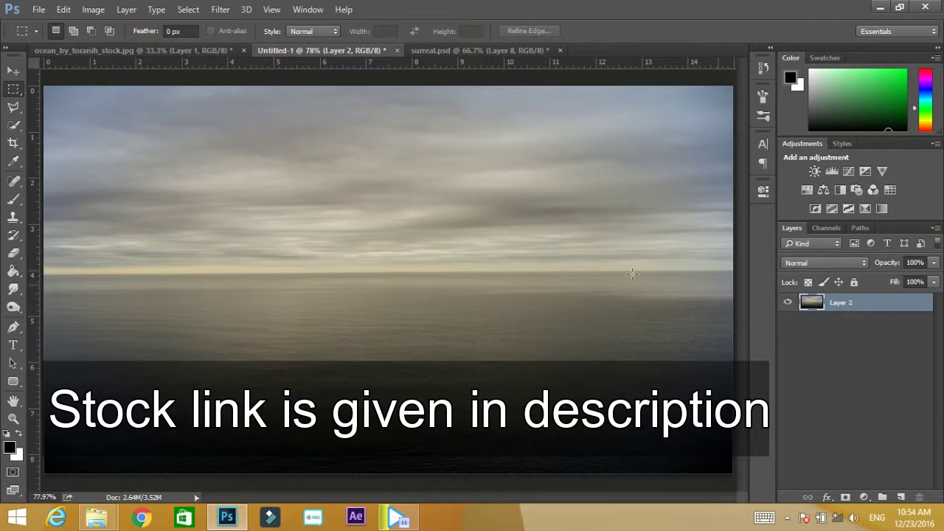
Step: Apply a Camera Raw Filter to the ocean layer with Exposure -0.55 and Contrast +20
{"action": "left_click", "coordinate": [220, 9]}
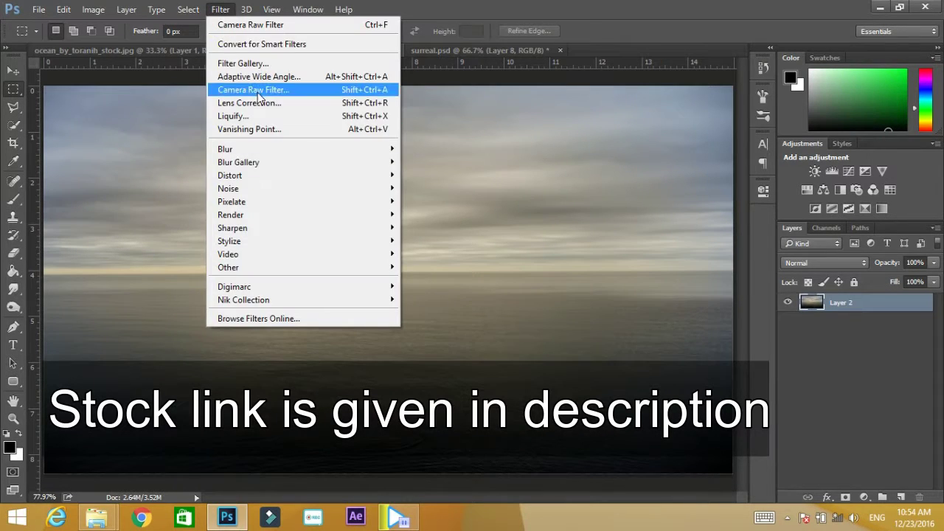
{"action": "left_click", "coordinate": [256, 90]}
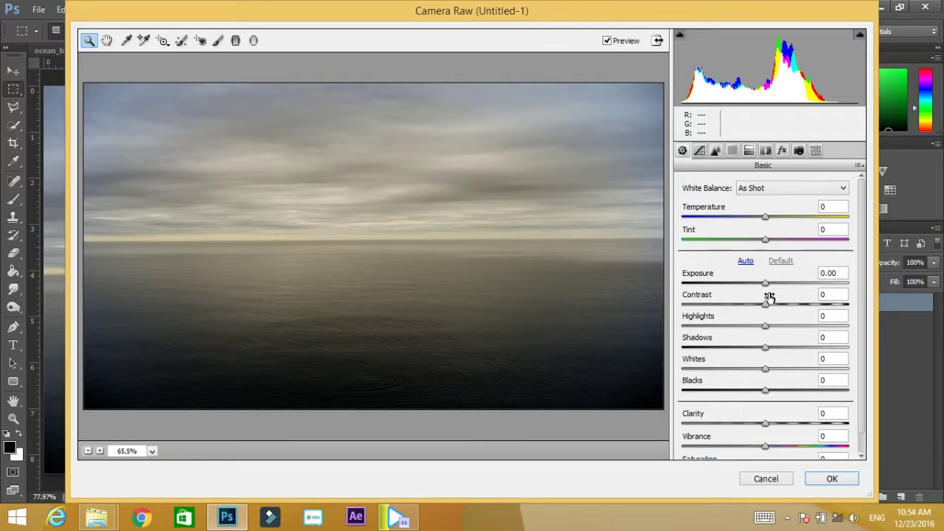
{"action": "left_click", "coordinate": [767, 190]}
{"action": "left_click", "coordinate": [763, 189]}
{"action": "left_click", "coordinate": [757, 193]}
{"action": "left_click_drag", "start_coordinate": [297, 22], "coordinate": [305, 27]}
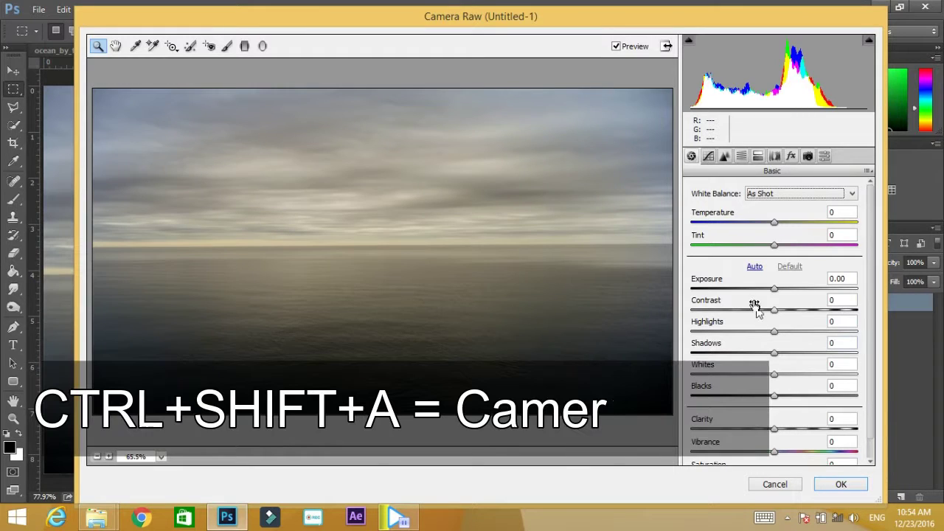
{"action": "left_click_drag", "start_coordinate": [773, 288], "coordinate": [764, 289]}
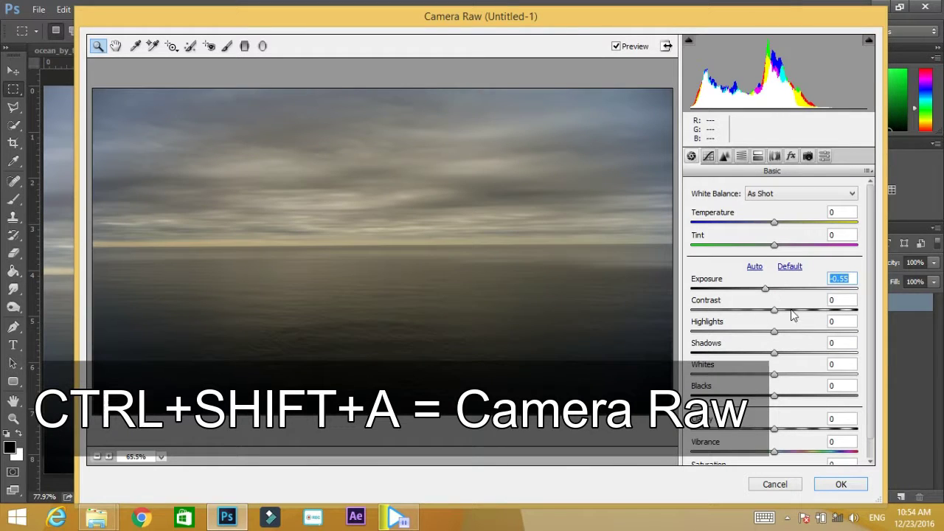
{"action": "left_click", "coordinate": [791, 310]}
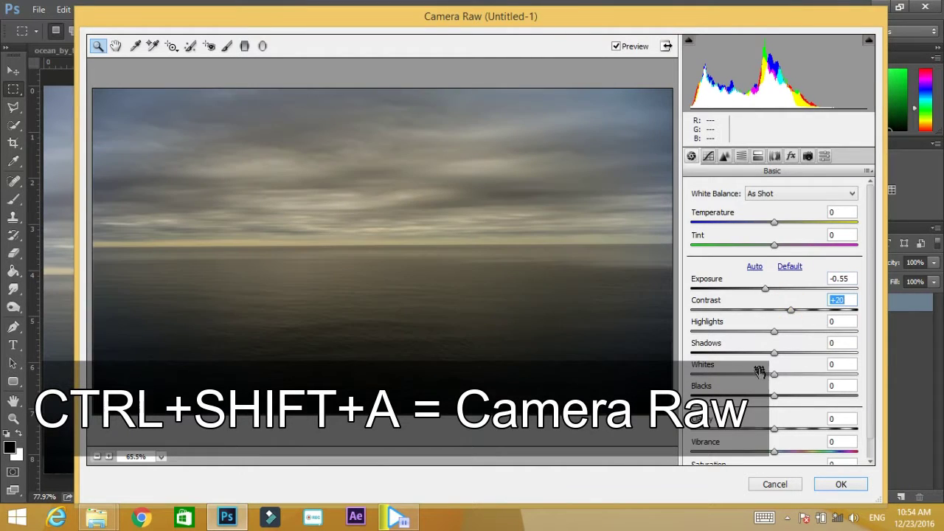
{"action": "left_click", "coordinate": [839, 483]}
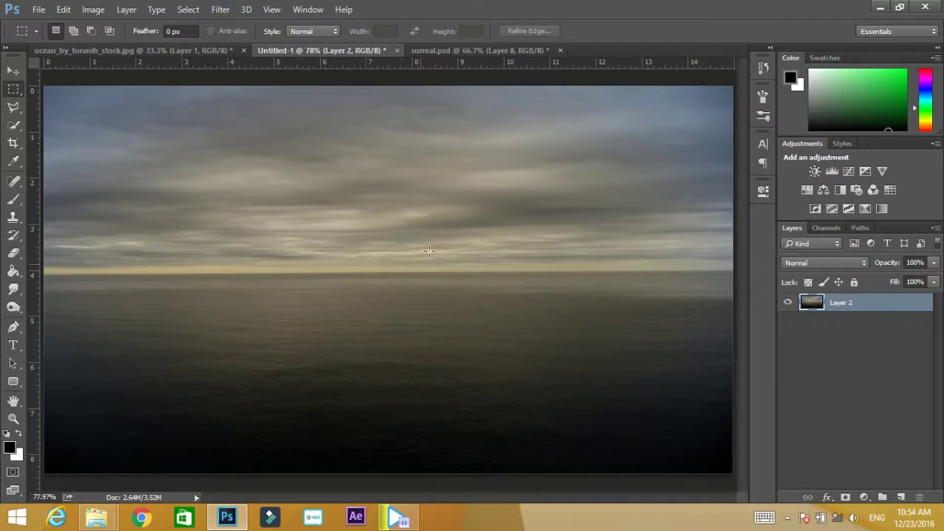
Step: Quick-select the sand cliff in the ocean_by_toranih_stock.jpg photo, copy it to a layer, and drag it into Untitled-1
{"action": "left_click", "coordinate": [174, 50]}
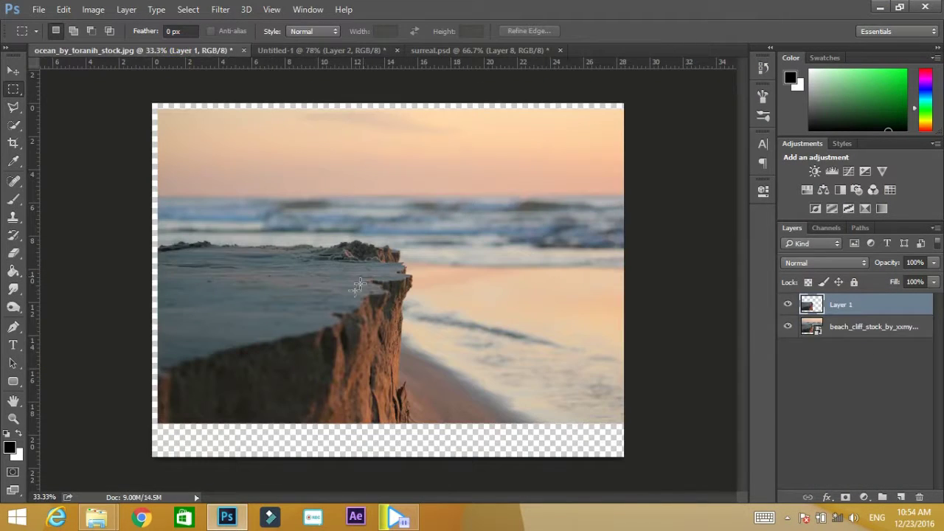
{"action": "left_click", "coordinate": [16, 126]}
{"action": "left_click_drag", "start_coordinate": [314, 294], "coordinate": [306, 334]}
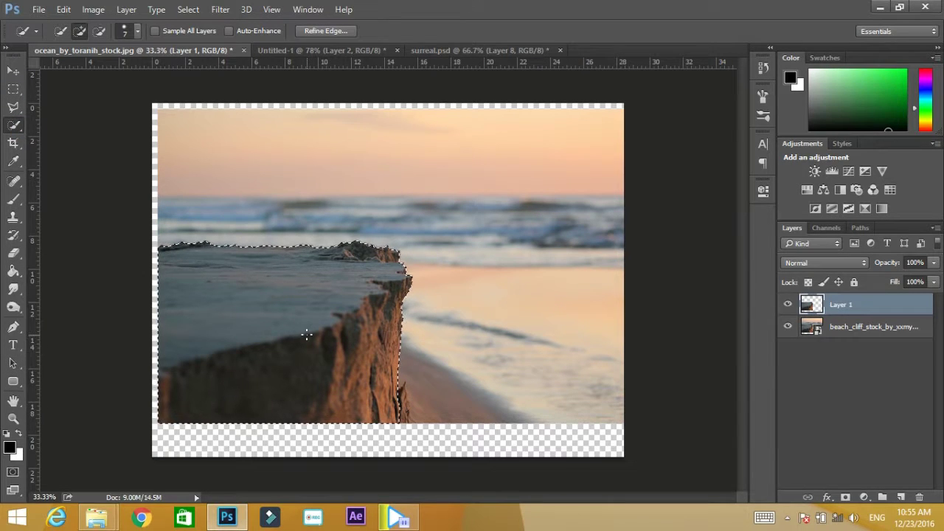
{"action": "right_click", "coordinate": [230, 62]}
{"action": "left_click", "coordinate": [276, 162]}
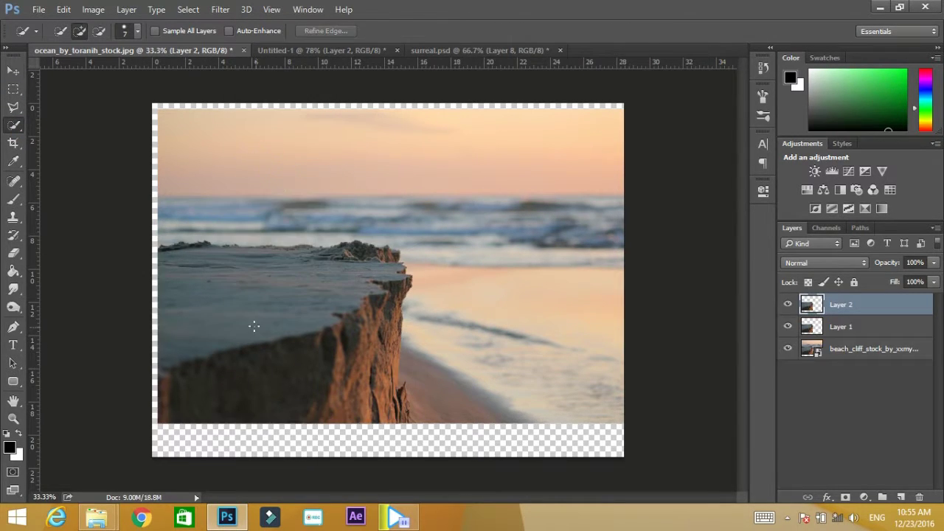
{"action": "key", "text": "v"}
{"action": "left_click_drag", "start_coordinate": [254, 326], "coordinate": [134, 352]}
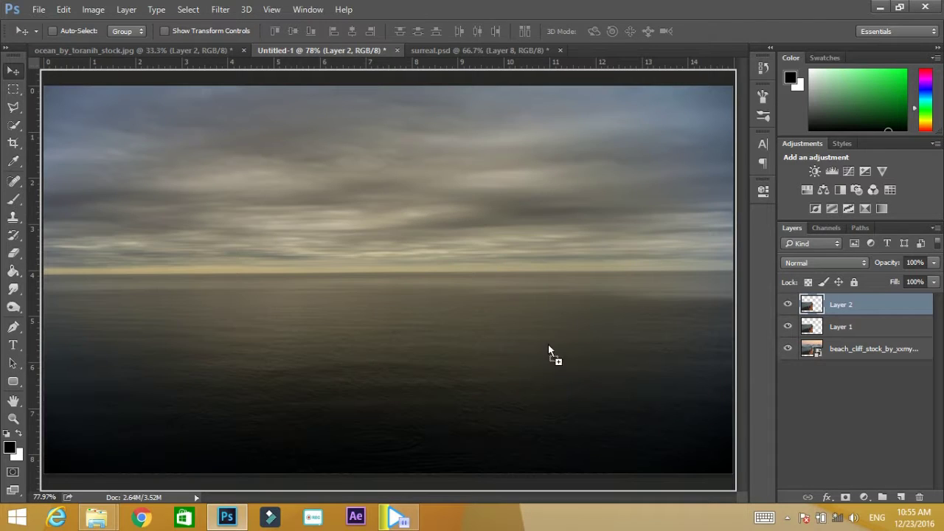
{"action": "left_click_drag", "start_coordinate": [549, 346], "coordinate": [533, 338]}
Step: Flip the cliff horizontally and scale it to about 49% width and 76% height, jutting in from the right
{"action": "key", "text": "ctrl+t"}
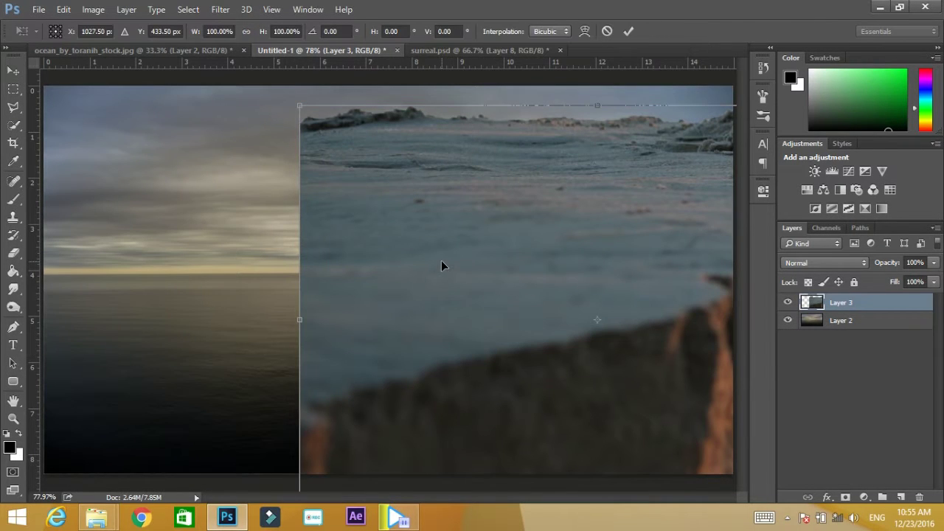
{"action": "right_click", "coordinate": [421, 257]}
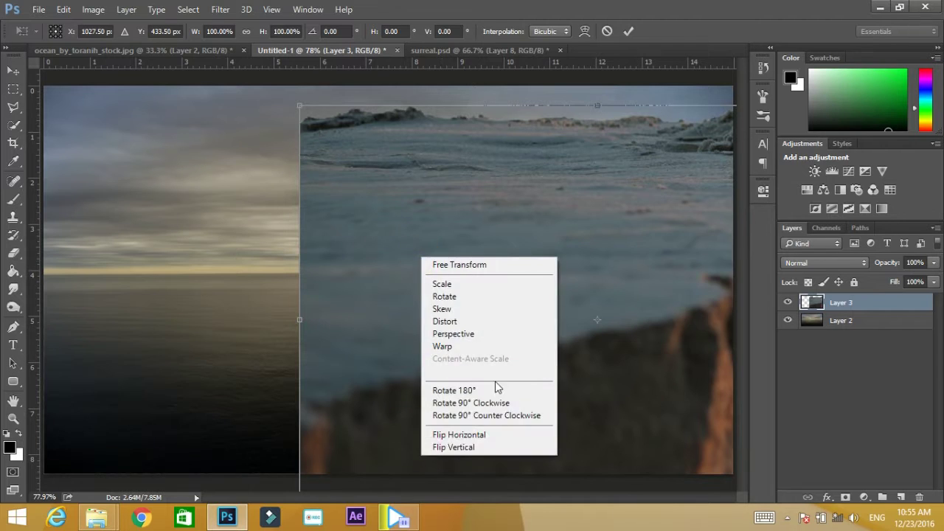
{"action": "left_click", "coordinate": [446, 434]}
{"action": "mouse_move", "coordinate": [435, 300]}
{"action": "left_mouse_down"}
{"action": "mouse_move", "coordinate": [394, 217]}
{"action": "mouse_move", "coordinate": [395, 226]}
{"action": "left_mouse_up"}
{"action": "mouse_move", "coordinate": [206, 259]}
{"action": "left_mouse_down"}
{"action": "mouse_move", "coordinate": [456, 261]}
{"action": "mouse_move", "coordinate": [456, 319]}
{"action": "left_mouse_up"}
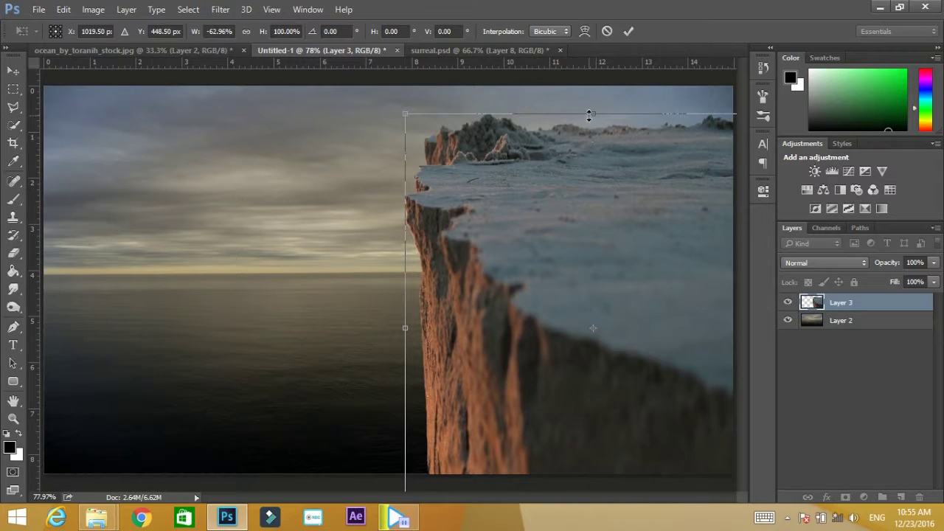
{"action": "left_click_drag", "start_coordinate": [588, 115], "coordinate": [589, 195]}
{"action": "mouse_move", "coordinate": [587, 329]}
{"action": "left_mouse_down"}
{"action": "mouse_move", "coordinate": [576, 258]}
{"action": "mouse_move", "coordinate": [533, 259]}
{"action": "mouse_move", "coordinate": [537, 266]}
{"action": "left_mouse_up"}
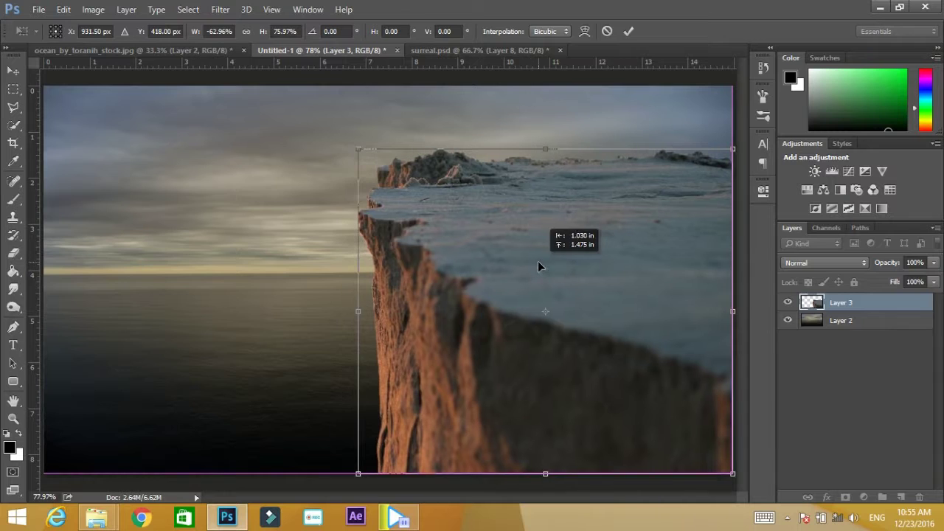
{"action": "left_click_drag", "start_coordinate": [357, 310], "coordinate": [440, 310]}
{"action": "left_click_drag", "start_coordinate": [576, 147], "coordinate": [579, 196]}
{"action": "left_click", "coordinate": [628, 32]}
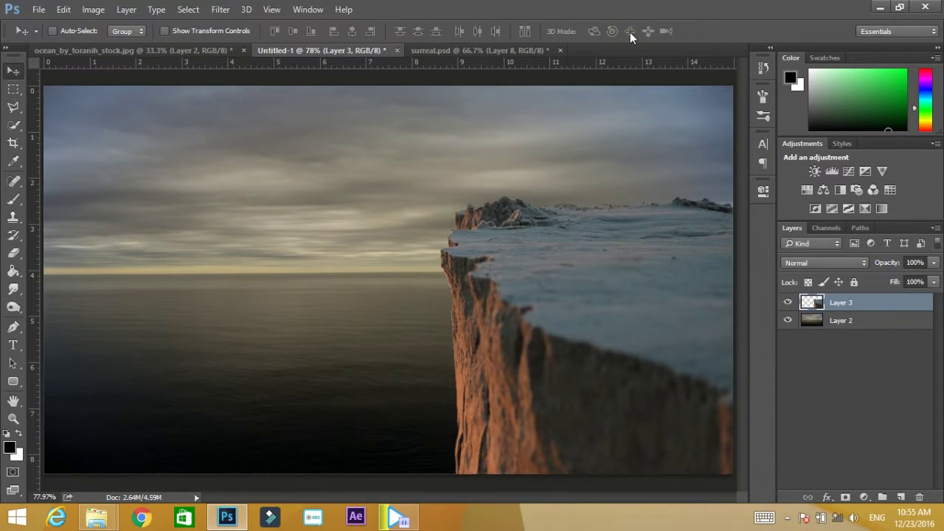
Step: Give the ocean layer a Tilt-Shift blur of about 8 px, with the focus band near the bottom
{"action": "left_click", "coordinate": [859, 323]}
{"action": "left_click", "coordinate": [853, 304]}
{"action": "left_click", "coordinate": [859, 320]}
{"action": "left_click", "coordinate": [220, 9]}
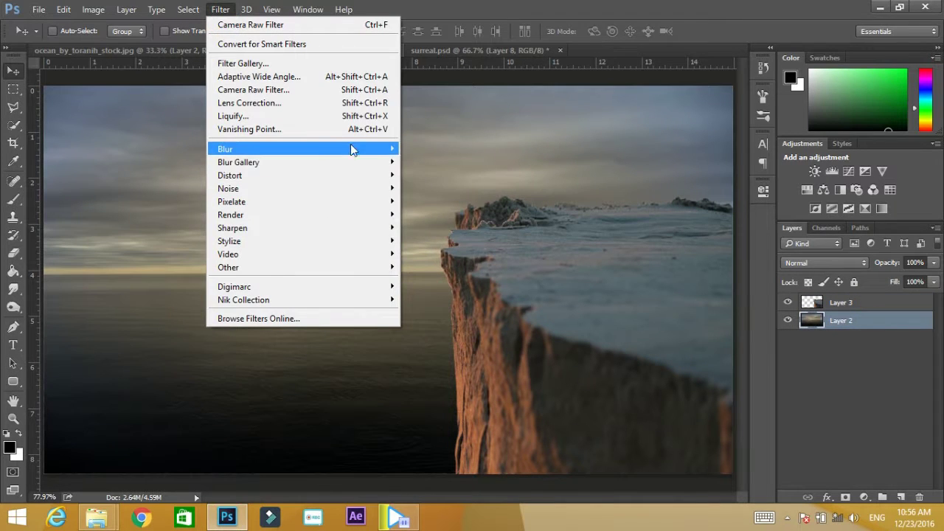
{"action": "mouse_move", "coordinate": [238, 162]}
{"action": "left_click", "coordinate": [416, 185]}
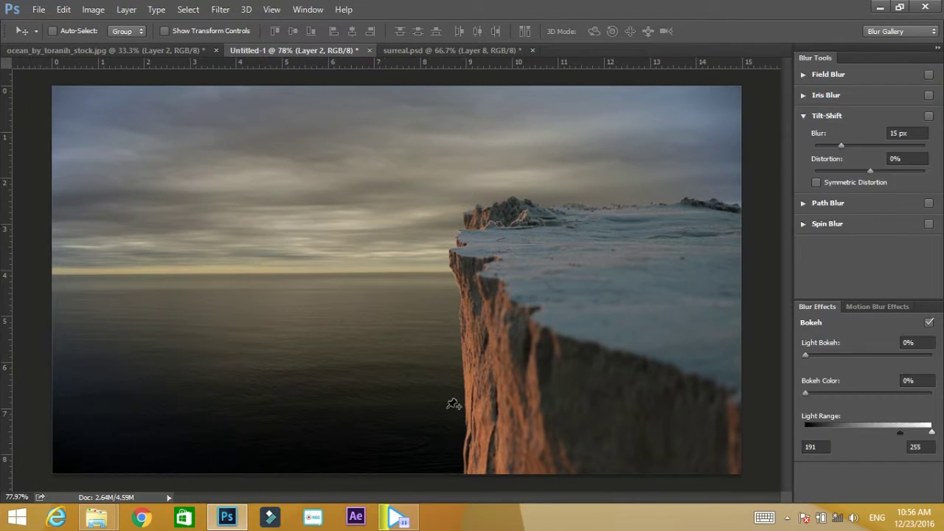
{"action": "left_click_drag", "start_coordinate": [396, 320], "coordinate": [396, 519]}
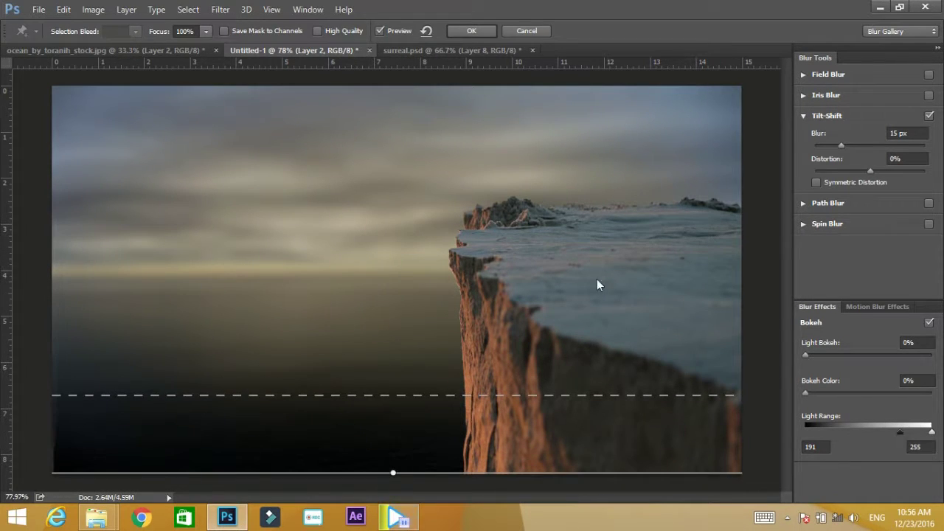
{"action": "left_click", "coordinate": [832, 147]}
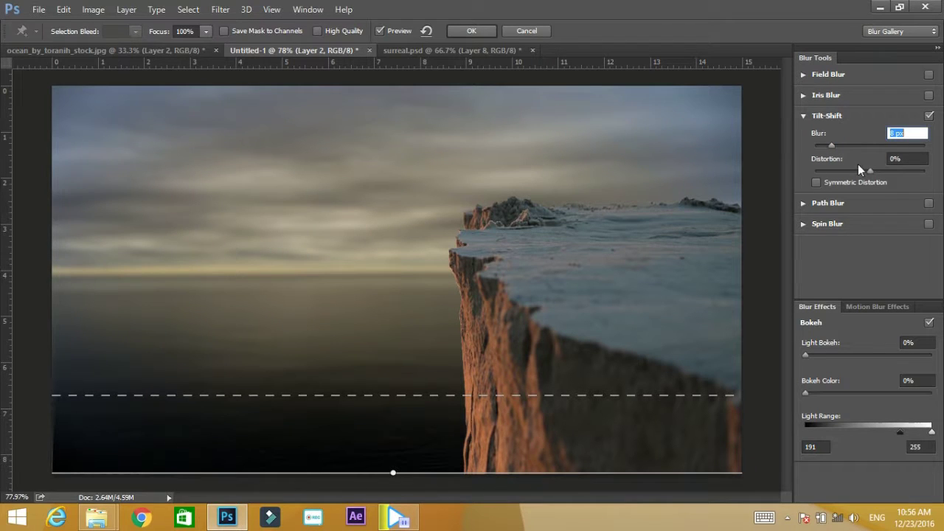
{"action": "left_click", "coordinate": [472, 28]}
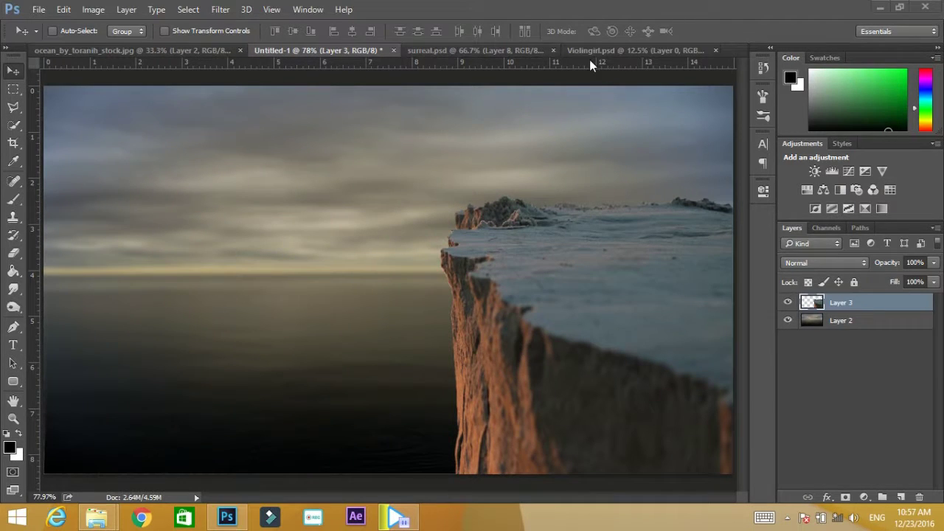
Step: Place the violinist from Violingirl.psd on the cliff top, mirrored and scaled to about 10%
{"action": "left_click", "coordinate": [623, 50]}
{"action": "left_click_drag", "start_coordinate": [377, 334], "coordinate": [514, 182]}
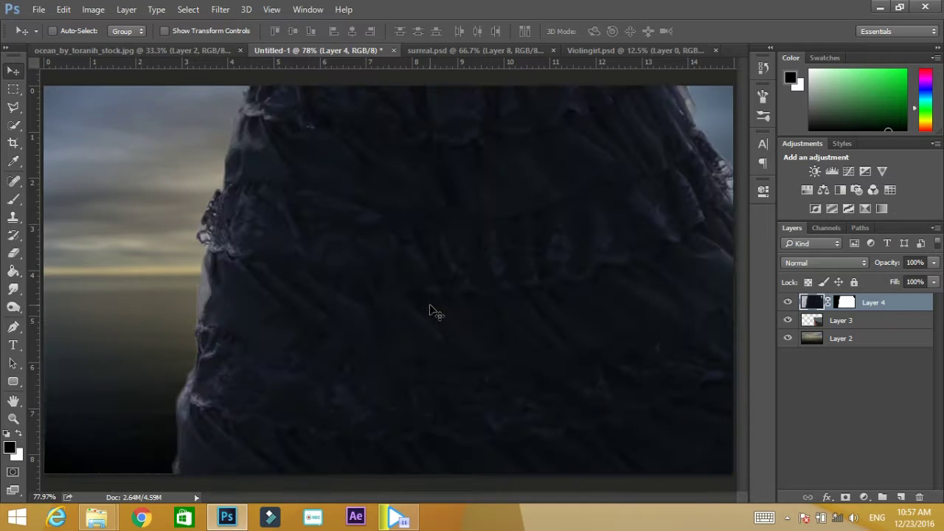
{"action": "key", "text": "ctrl+t"}
{"action": "scroll", "coordinate": [431, 309], "scroll_direction": "down", "scroll_amount": 5}
{"action": "mouse_move", "coordinate": [522, 72]}
{"action": "left_mouse_down"}
{"action": "mouse_move", "coordinate": [314, 377]}
{"action": "mouse_move", "coordinate": [428, 273]}
{"action": "left_mouse_up"}
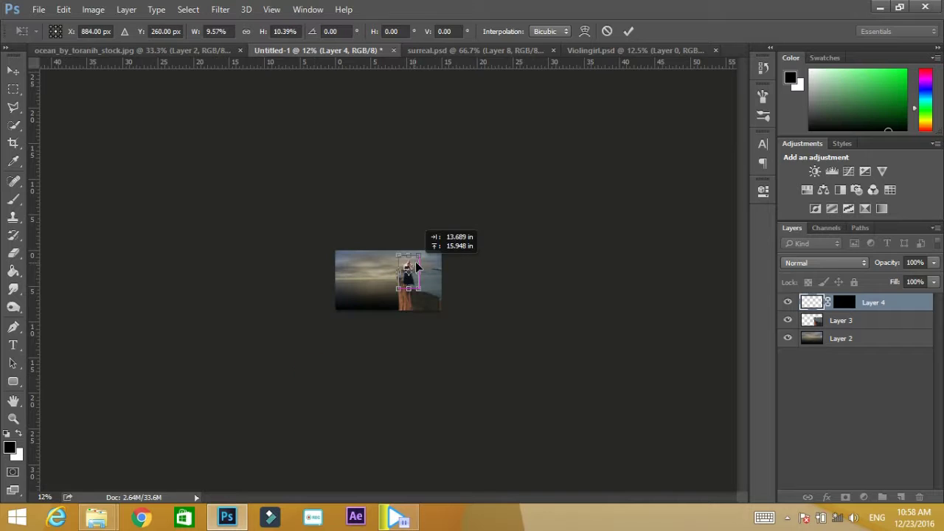
{"action": "key", "text": "ctrl+0"}
{"action": "left_click_drag", "start_coordinate": [677, 291], "coordinate": [567, 238]}
{"action": "right_click", "coordinate": [612, 255]}
{"action": "left_click", "coordinate": [641, 431]}
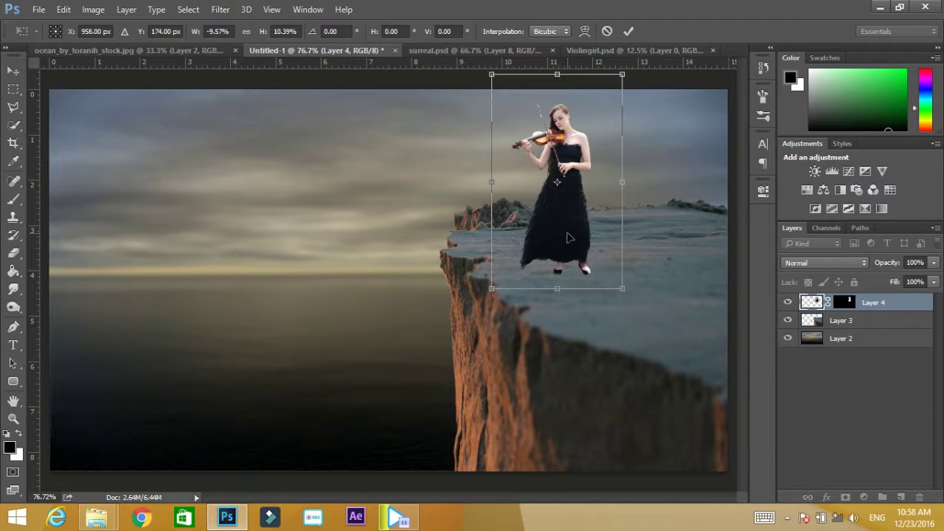
{"action": "left_click", "coordinate": [627, 31]}
Step: Duplicate the violinist layer and distort the original into a shadow stretching from her feet
{"action": "key", "text": "ctrl+j"}
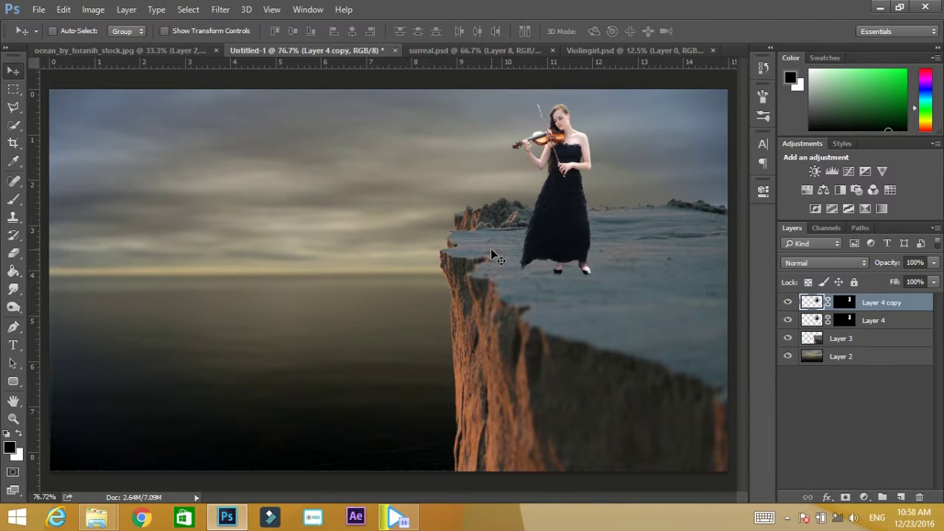
{"action": "key", "text": "alt+bracketleft"}
{"action": "key", "text": "ctrl+t"}
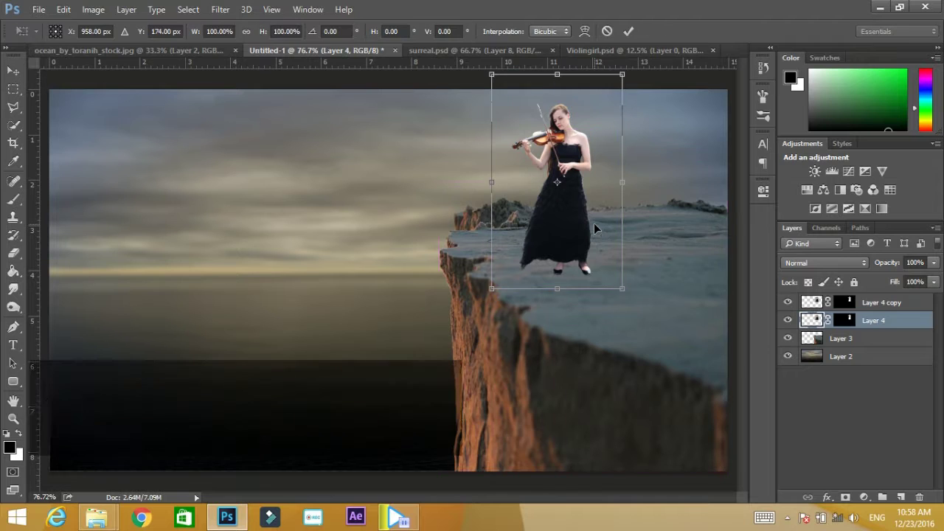
{"action": "right_click", "coordinate": [599, 220]}
{"action": "left_click", "coordinate": [623, 283]}
{"action": "mouse_move", "coordinate": [557, 73]}
{"action": "left_mouse_down"}
{"action": "mouse_move", "coordinate": [675, 351]}
{"action": "mouse_move", "coordinate": [708, 353]}
{"action": "left_mouse_up"}
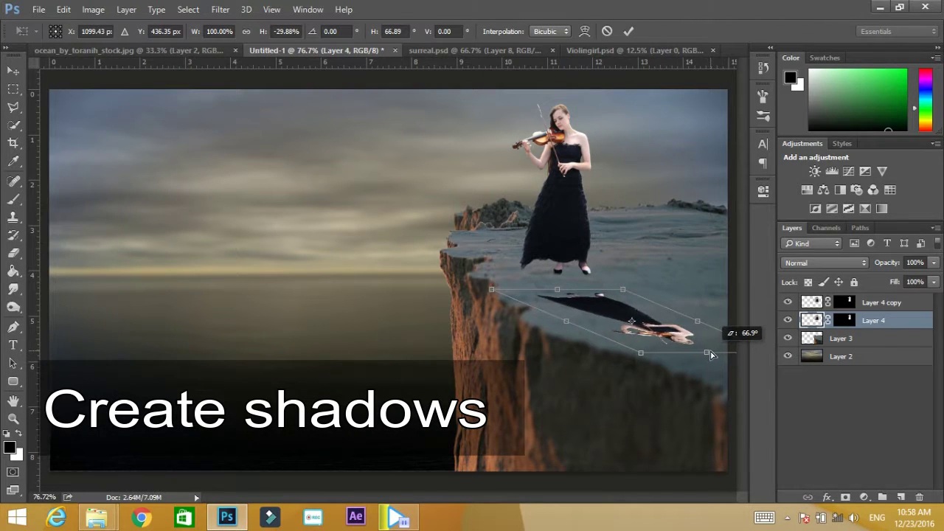
{"action": "left_click_drag", "start_coordinate": [581, 298], "coordinate": [575, 287]}
{"action": "left_click", "coordinate": [629, 31]}
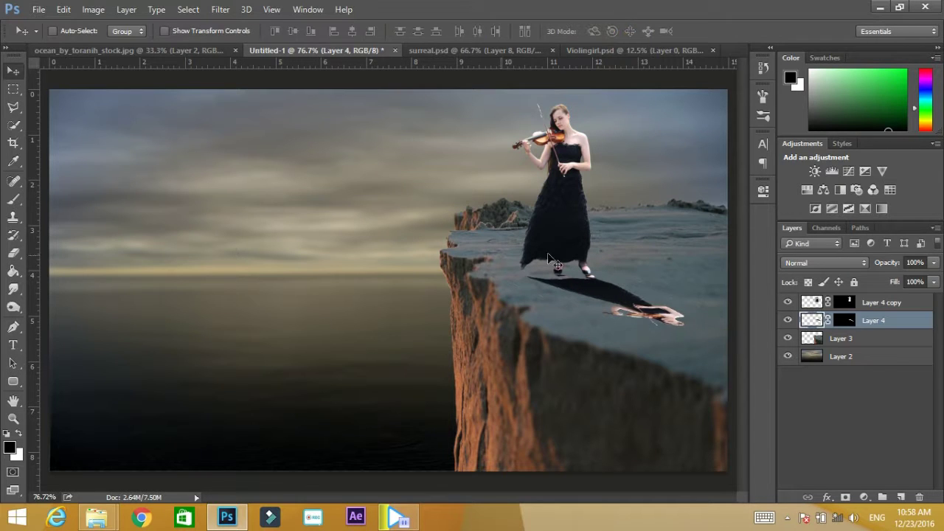
Step: Darken the shadow's lightness, blur it with a 3.1 Gaussian Blur, and set 64% opacity
{"action": "key", "text": "ctrl+u"}
{"action": "left_click_drag", "start_coordinate": [681, 270], "coordinate": [663, 272]}
{"action": "left_click", "coordinate": [883, 130]}
{"action": "left_click", "coordinate": [220, 8]}
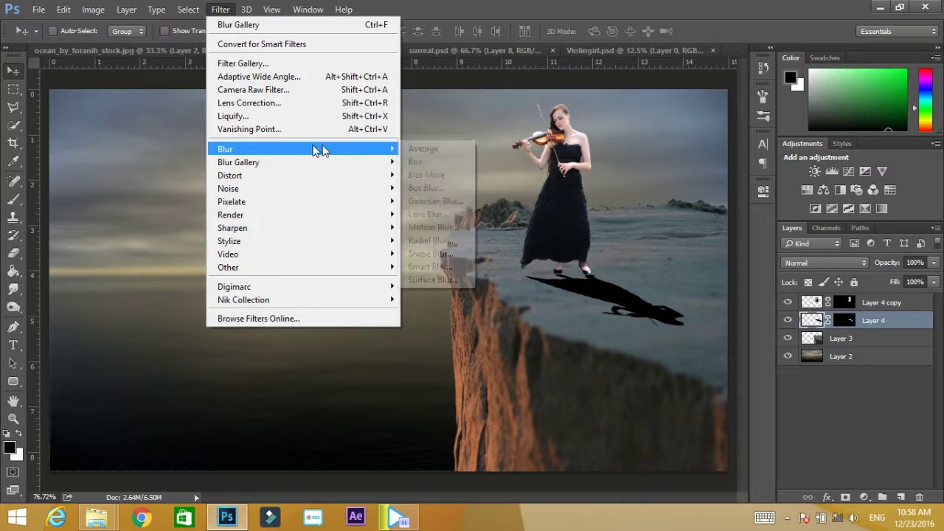
{"action": "left_click", "coordinate": [424, 200]}
{"action": "left_click", "coordinate": [861, 117]}
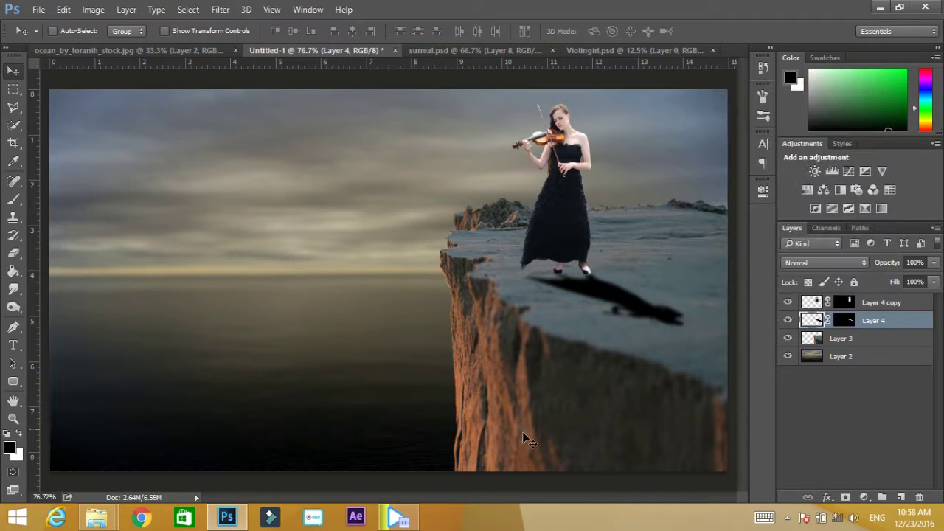
{"action": "left_click_drag", "start_coordinate": [890, 264], "coordinate": [866, 264]}
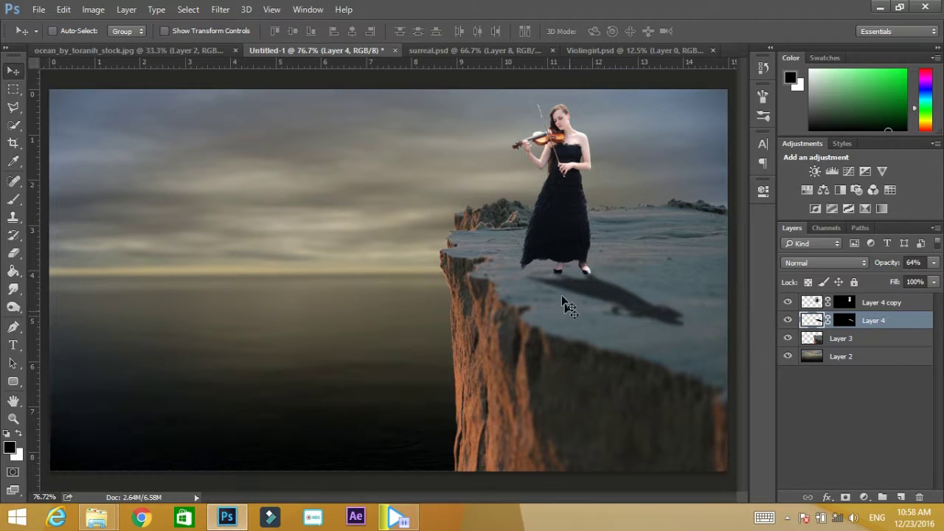
{"action": "key", "text": "b"}
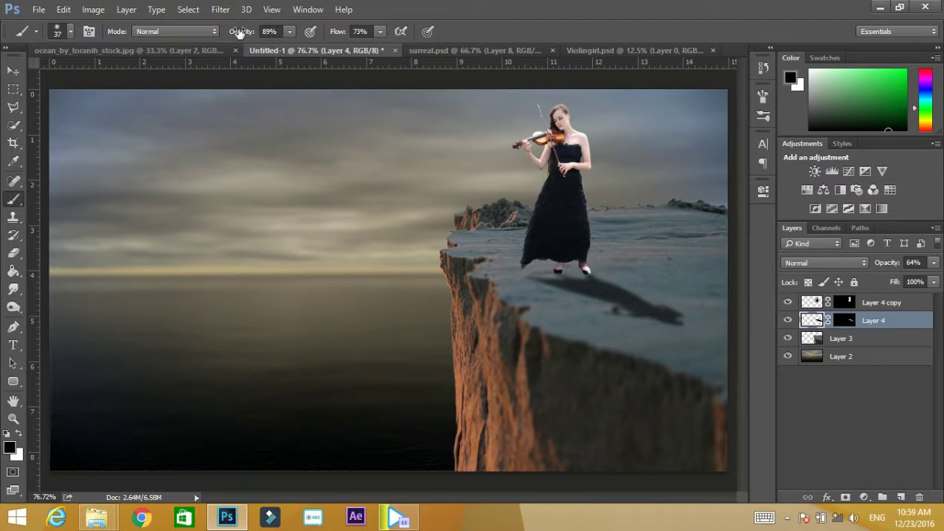
Step: Paint softly on Layer 3 around the violinist's feet at 19% brush opacity
{"action": "key", "text": "Return"}
{"action": "left_click", "coordinate": [590, 274], "text": "ctrl"}
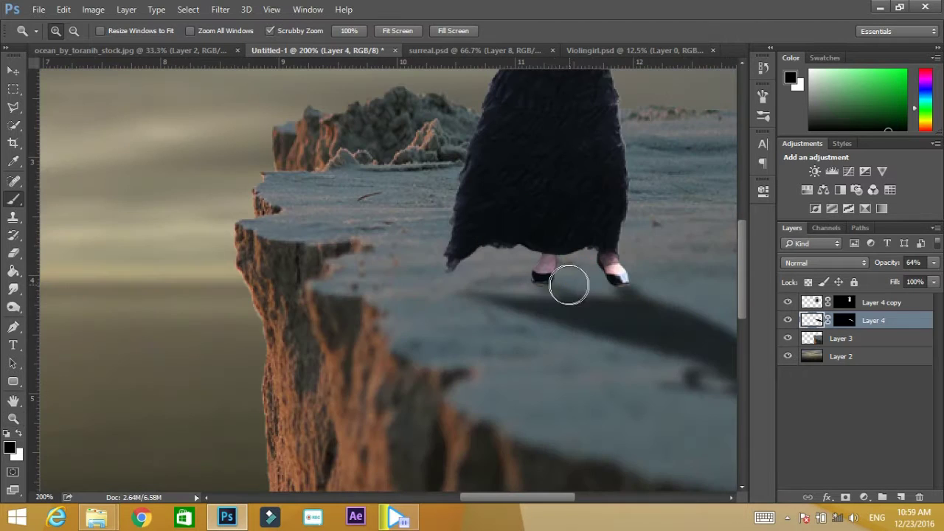
{"action": "left_click_drag", "start_coordinate": [236, 33], "coordinate": [246, 33]}
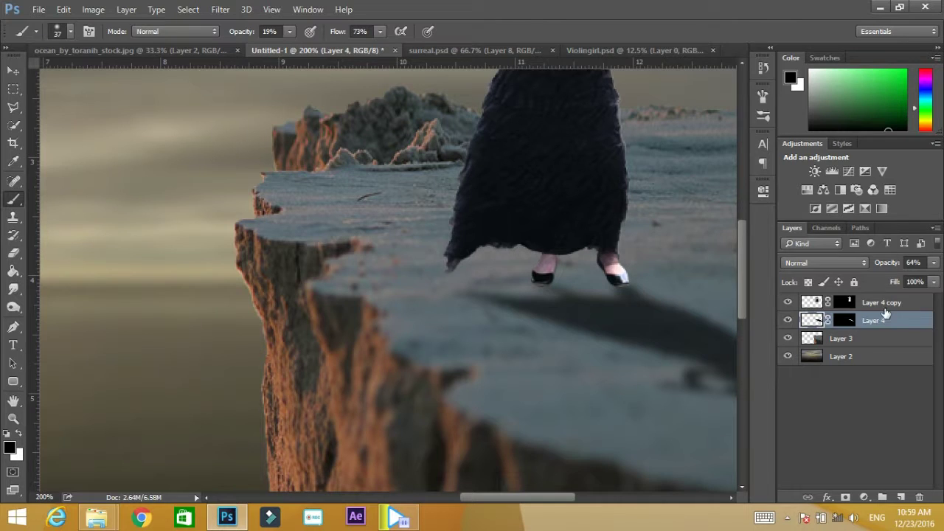
{"action": "left_click", "coordinate": [886, 337]}
{"action": "mouse_move", "coordinate": [527, 273]}
{"action": "left_mouse_down"}
{"action": "mouse_move", "coordinate": [622, 276]}
{"action": "mouse_move", "coordinate": [516, 280]}
{"action": "mouse_move", "coordinate": [594, 280]}
{"action": "left_mouse_up"}
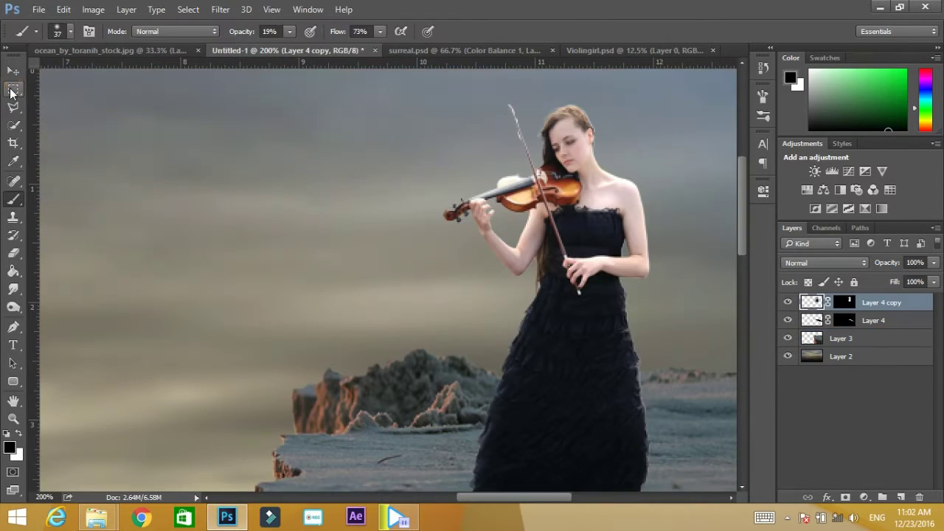
Step: Add a Color Balance layer clipped to Layer 4 copy, with midtones -9, -29, -12
{"action": "left_click", "coordinate": [12, 90]}
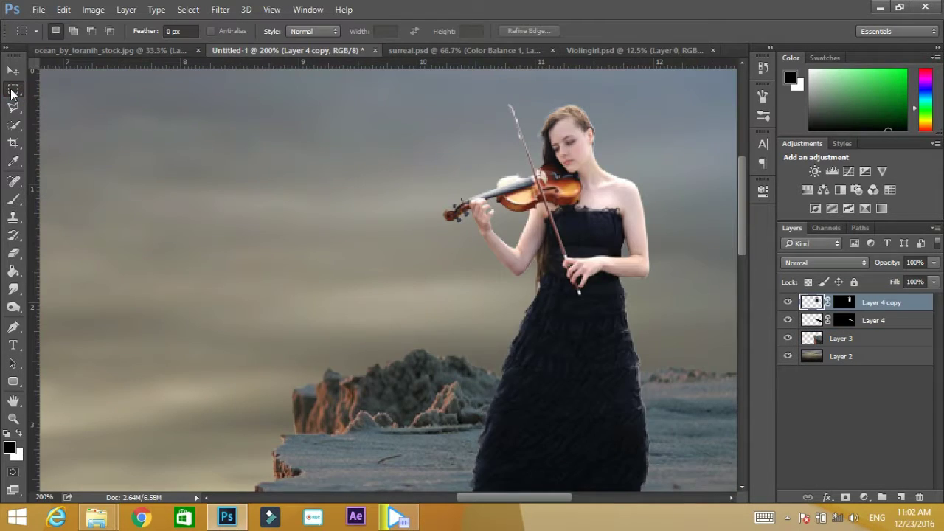
{"action": "key", "text": "ctrl+0"}
{"action": "left_click", "coordinate": [874, 499]}
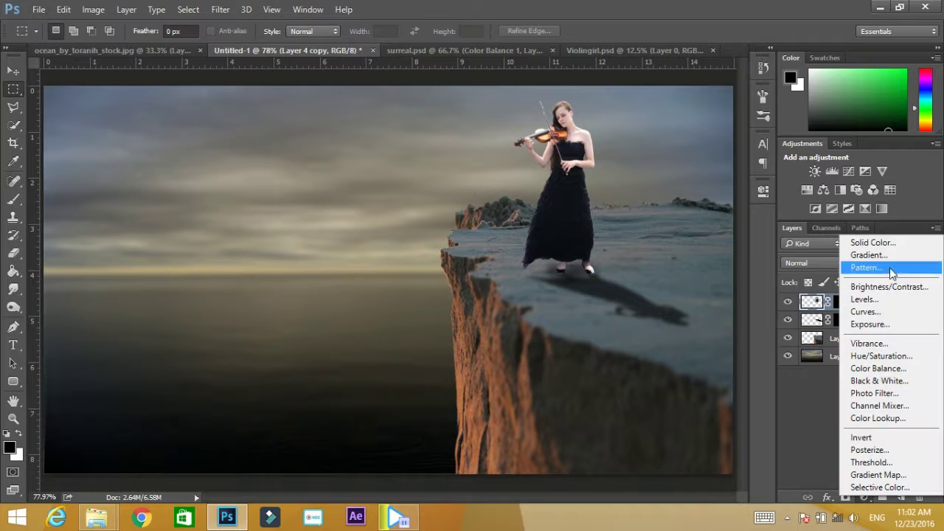
{"action": "left_click", "coordinate": [870, 365]}
{"action": "left_click", "coordinate": [641, 415]}
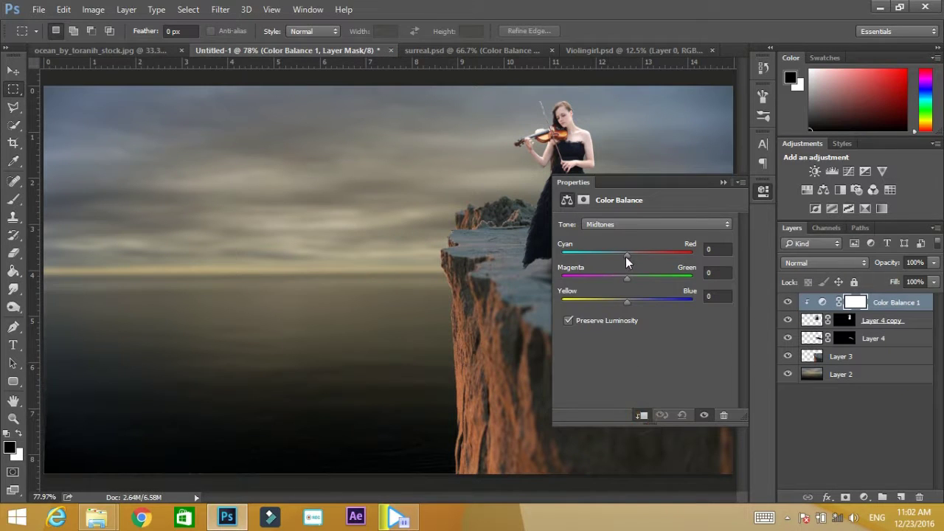
{"action": "mouse_move", "coordinate": [623, 256]}
{"action": "left_mouse_down"}
{"action": "mouse_move", "coordinate": [596, 296]}
{"action": "mouse_move", "coordinate": [619, 295]}
{"action": "left_mouse_up"}
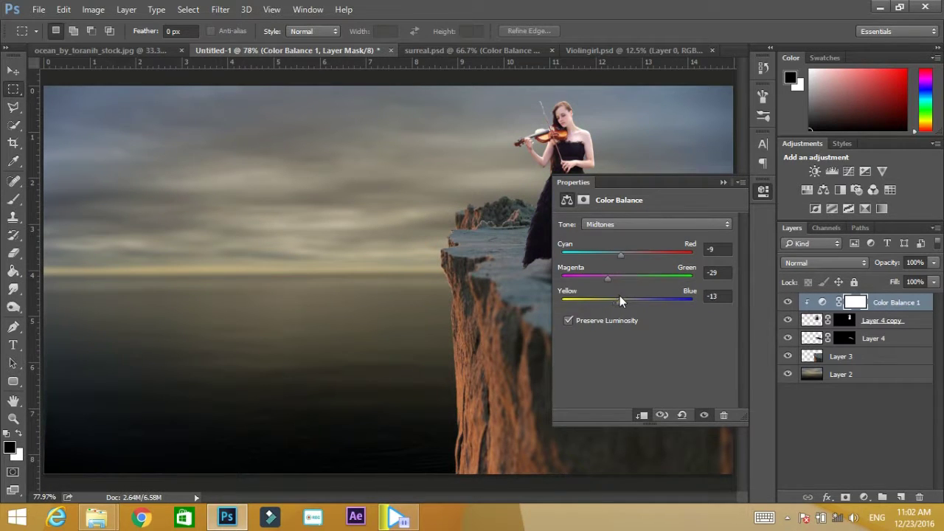
{"action": "left_click", "coordinate": [723, 182]}
Step: Add a clipped new layer filled with 50% gray and set to Overlay blend mode
{"action": "left_click", "coordinate": [900, 497]}
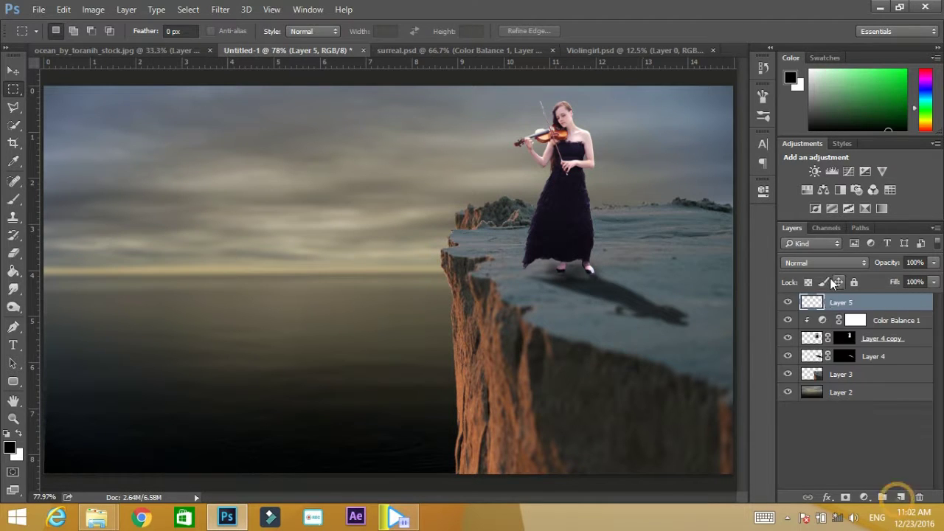
{"action": "right_click", "coordinate": [826, 304]}
{"action": "left_click", "coordinate": [581, 253]}
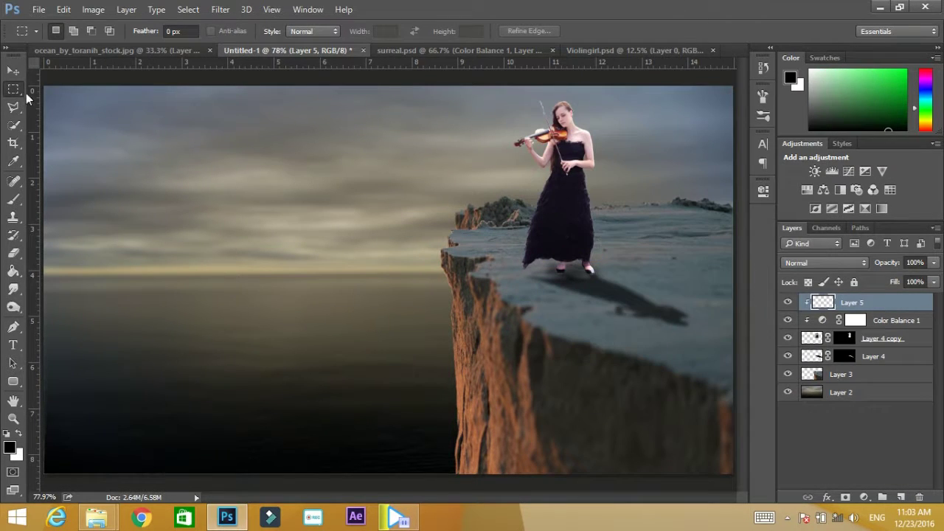
{"action": "left_click", "coordinate": [63, 9]}
{"action": "left_click", "coordinate": [95, 191]}
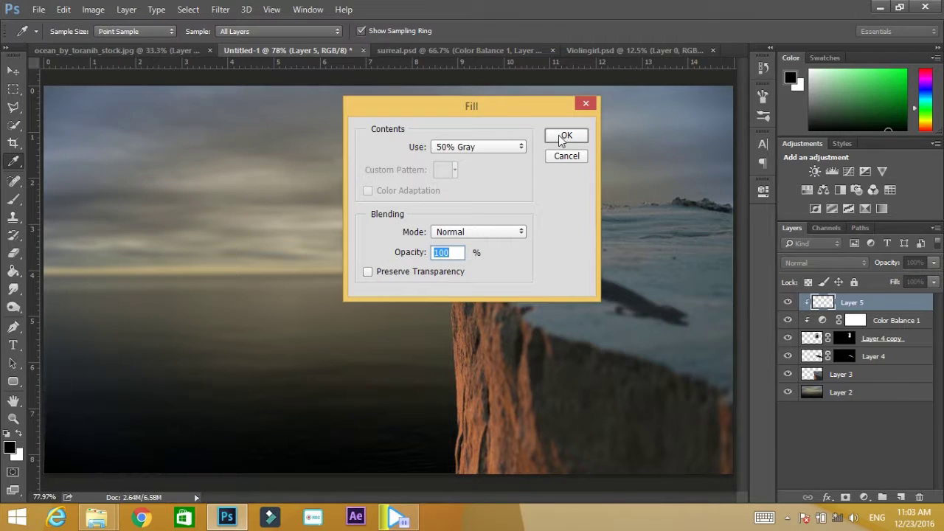
{"action": "left_click", "coordinate": [464, 231]}
{"action": "left_click", "coordinate": [550, 147]}
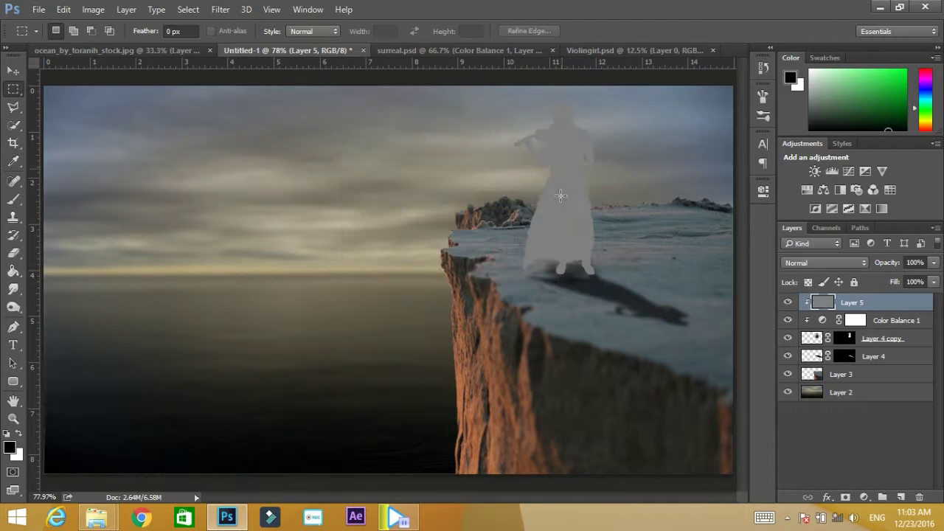
{"action": "key", "text": "shift+alt+o"}
Step: Dodge the highlights on the violinist's forearm with a size 58 brush
{"action": "key", "text": "b"}
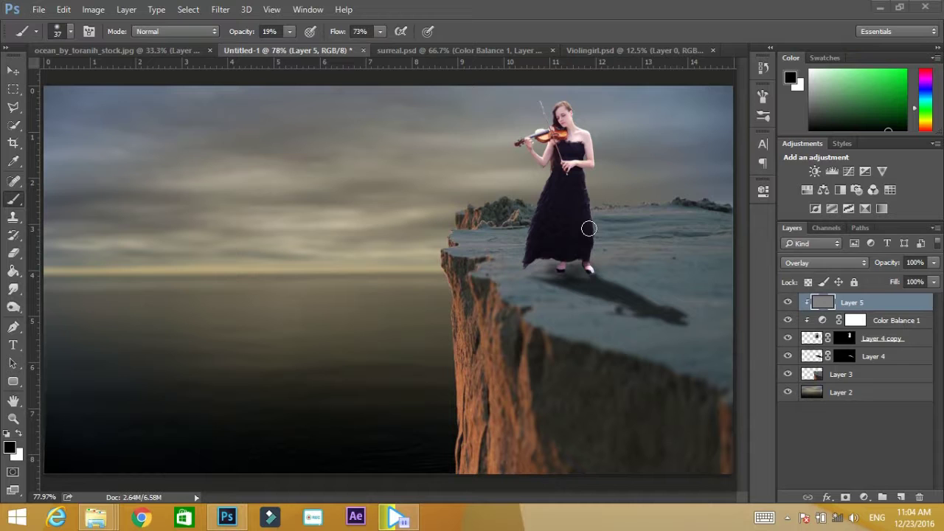
{"action": "right_click", "coordinate": [13, 304]}
{"action": "left_click", "coordinate": [71, 304]}
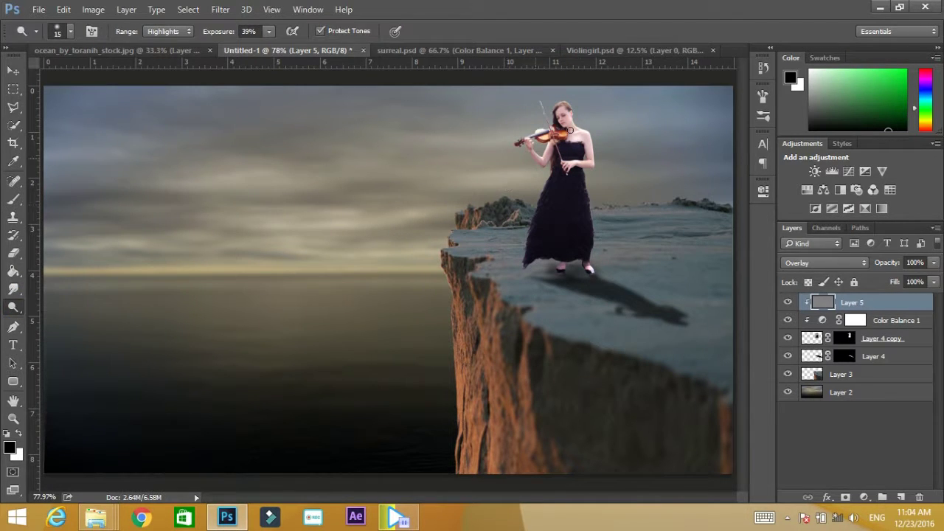
{"action": "mouse_move", "coordinate": [527, 83]}
{"action": "left_mouse_down"}
{"action": "mouse_move", "coordinate": [553, 126]}
{"action": "mouse_move", "coordinate": [485, 238]}
{"action": "left_mouse_up"}
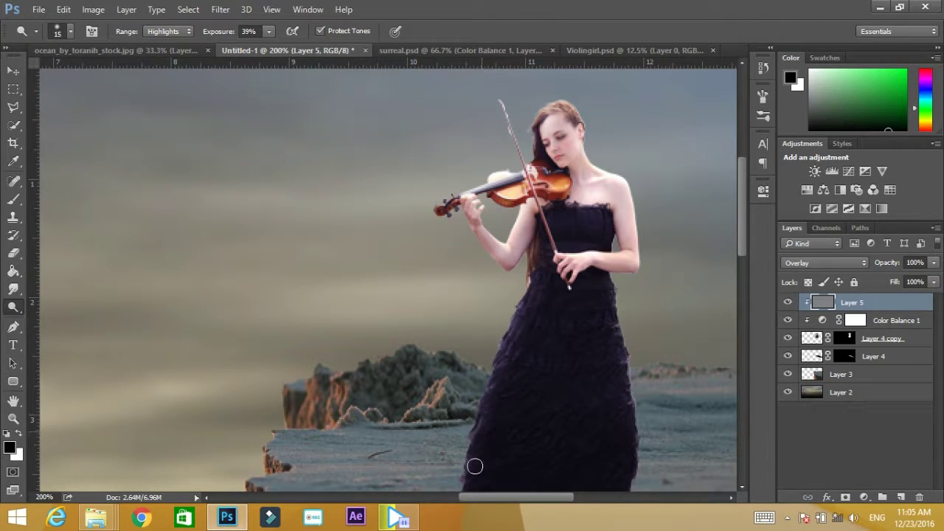
{"action": "right_click", "coordinate": [506, 326]}
{"action": "left_click_drag", "start_coordinate": [586, 244], "coordinate": [605, 242]}
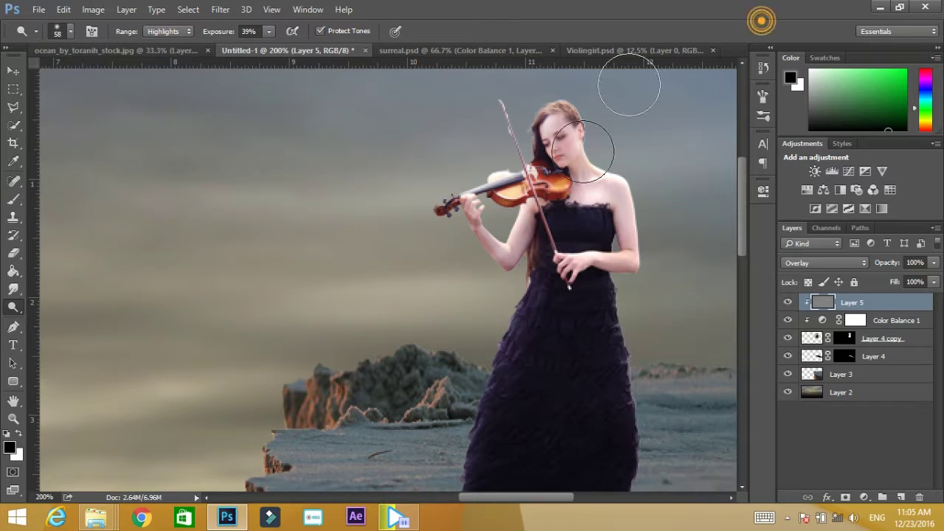
{"action": "scroll", "coordinate": [442, 461], "scroll_direction": "down", "scroll_amount": 3}
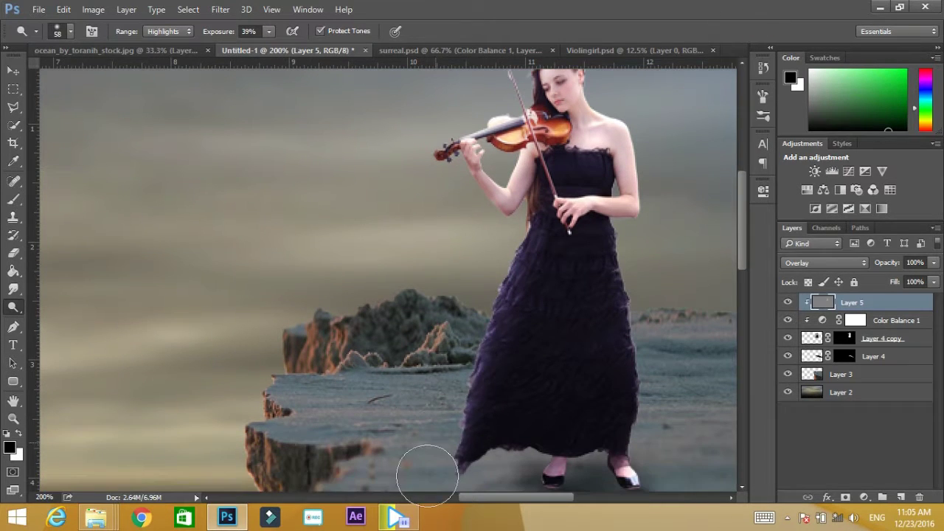
{"action": "left_click_drag", "start_coordinate": [507, 203], "coordinate": [505, 177]}
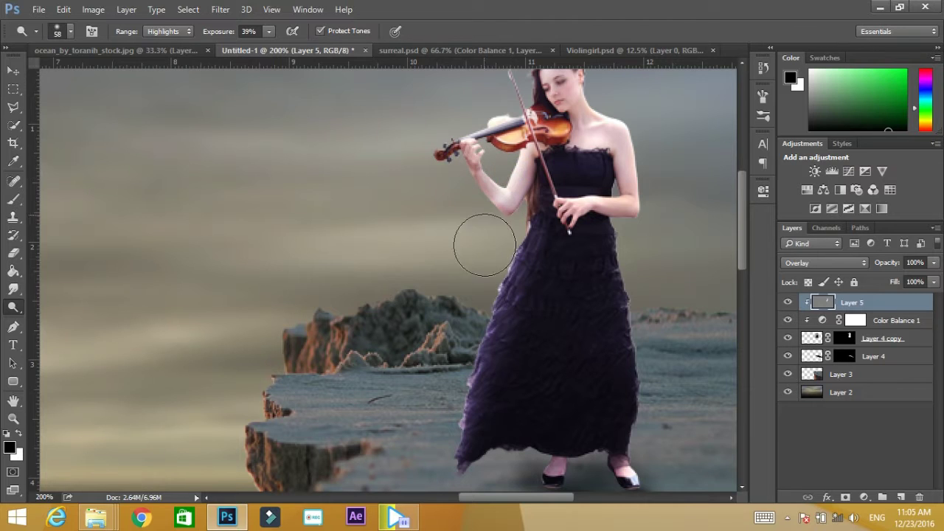
{"action": "scroll", "coordinate": [480, 194], "scroll_direction": "up", "scroll_amount": 3}
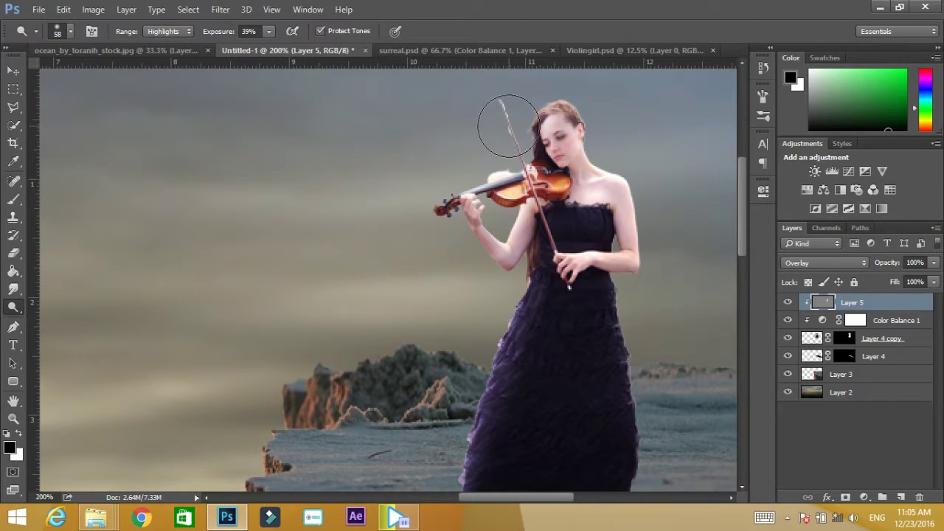
{"action": "mouse_move", "coordinate": [458, 163]}
{"action": "left_mouse_down"}
{"action": "mouse_move", "coordinate": [412, 212]}
{"action": "mouse_move", "coordinate": [497, 157]}
{"action": "left_mouse_up"}
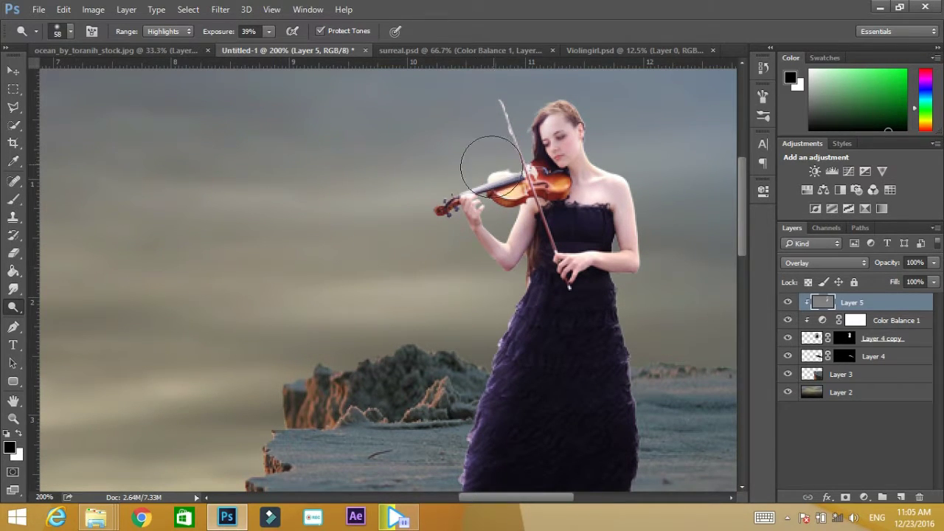
Step: Burn shading onto the violinist's shoulder and bodice with a 55 px brush, then zoom out
{"action": "right_click", "coordinate": [15, 311]}
{"action": "left_click", "coordinate": [59, 320]}
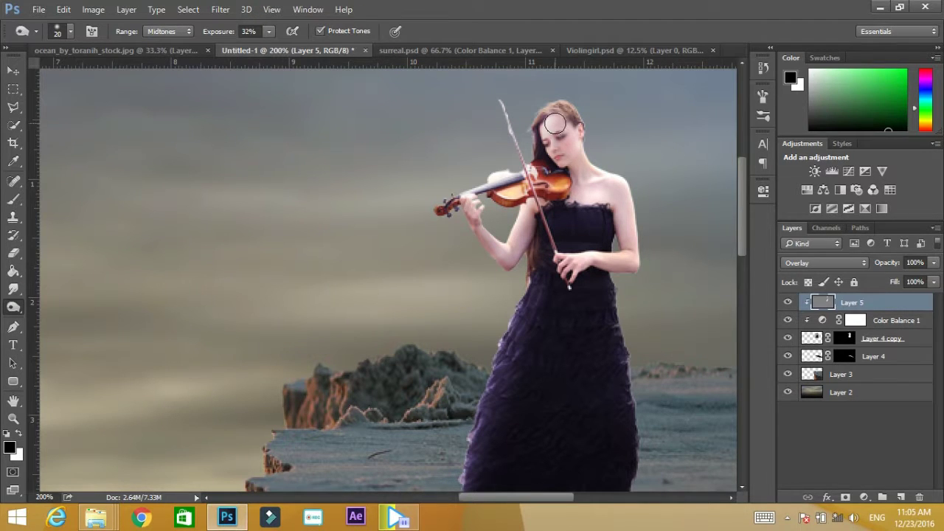
{"action": "left_click_drag", "start_coordinate": [223, 34], "coordinate": [213, 34]}
{"action": "right_click", "coordinate": [420, 196]}
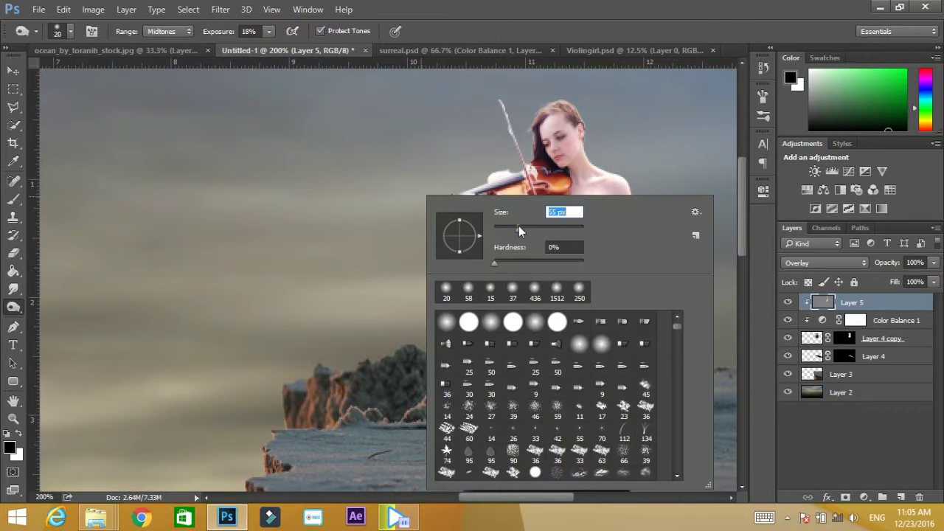
{"action": "left_click_drag", "start_coordinate": [218, 31], "coordinate": [247, 31]}
{"action": "left_click_drag", "start_coordinate": [612, 162], "coordinate": [626, 232]}
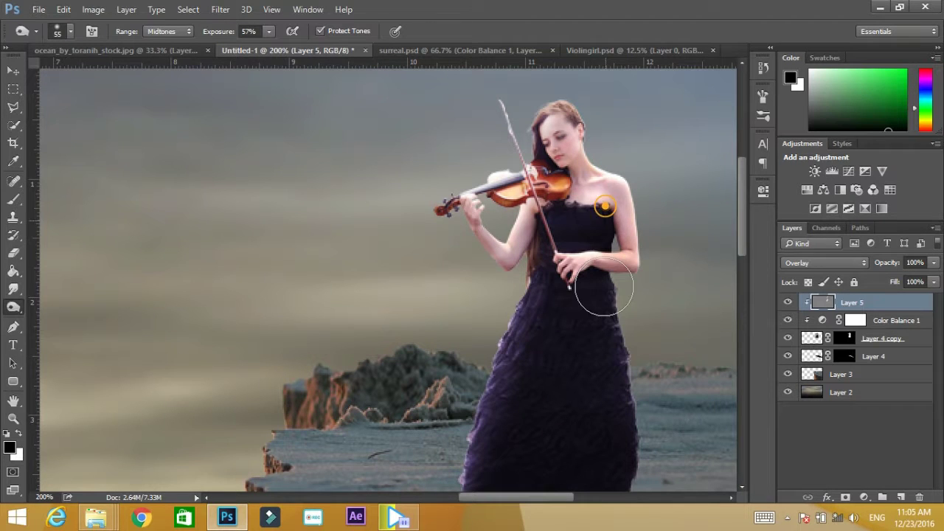
{"action": "mouse_move", "coordinate": [612, 158]}
{"action": "left_mouse_down"}
{"action": "mouse_move", "coordinate": [623, 221]}
{"action": "mouse_move", "coordinate": [549, 293]}
{"action": "left_mouse_up"}
{"action": "key", "text": "ctrl+minus"}
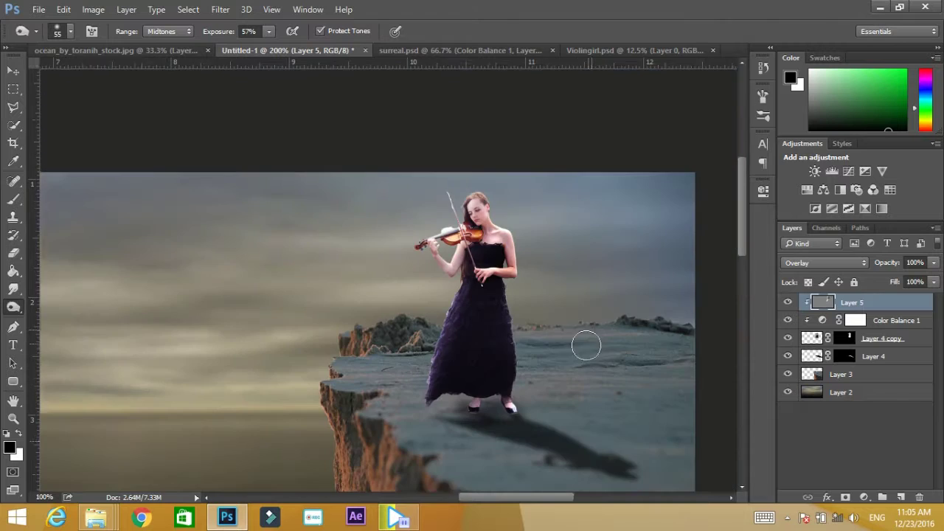
{"action": "key", "text": "ctrl+minus"}
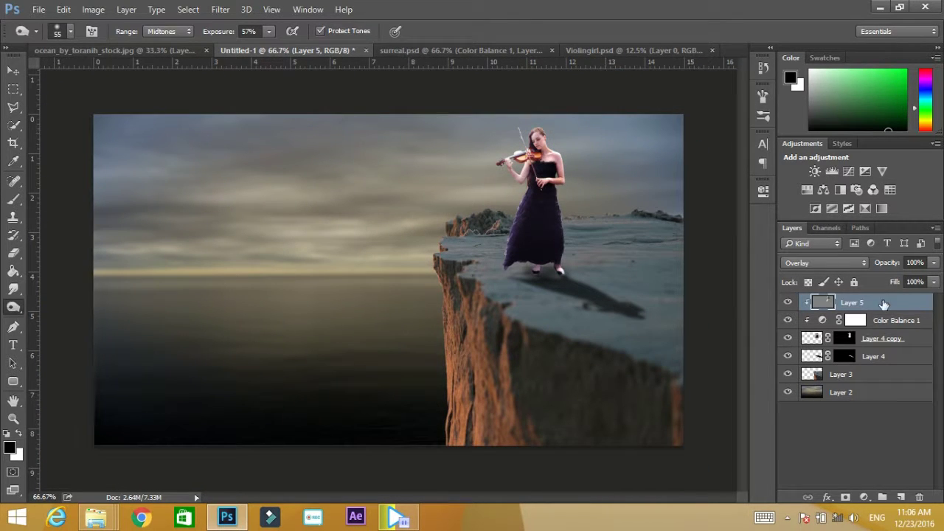
Step: Add a clipped Hue/Saturation layer over the violinist: Hue -68, Saturation -52, Lightness -13
{"action": "left_click", "coordinate": [813, 187]}
{"action": "left_click", "coordinate": [633, 331]}
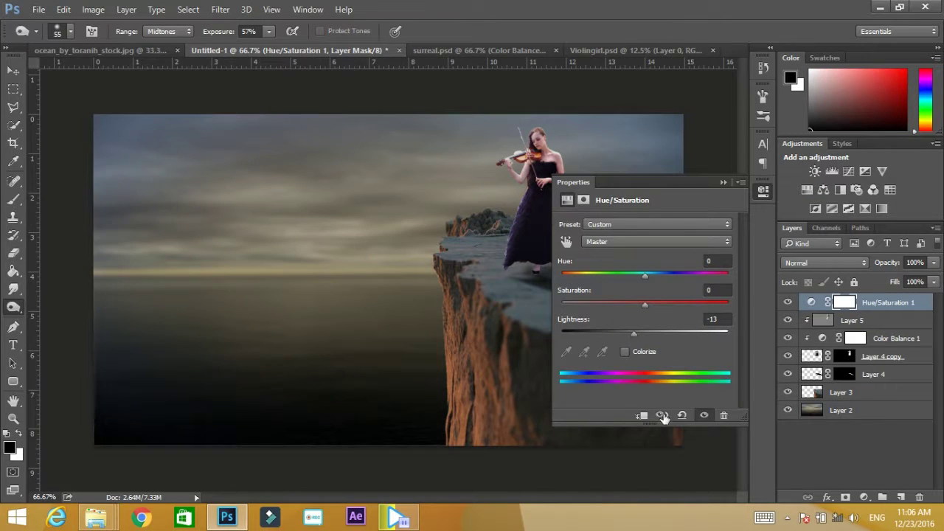
{"action": "left_click", "coordinate": [662, 416]}
{"action": "left_click_drag", "start_coordinate": [648, 275], "coordinate": [659, 271]}
{"action": "left_click_drag", "start_coordinate": [645, 304], "coordinate": [596, 308]}
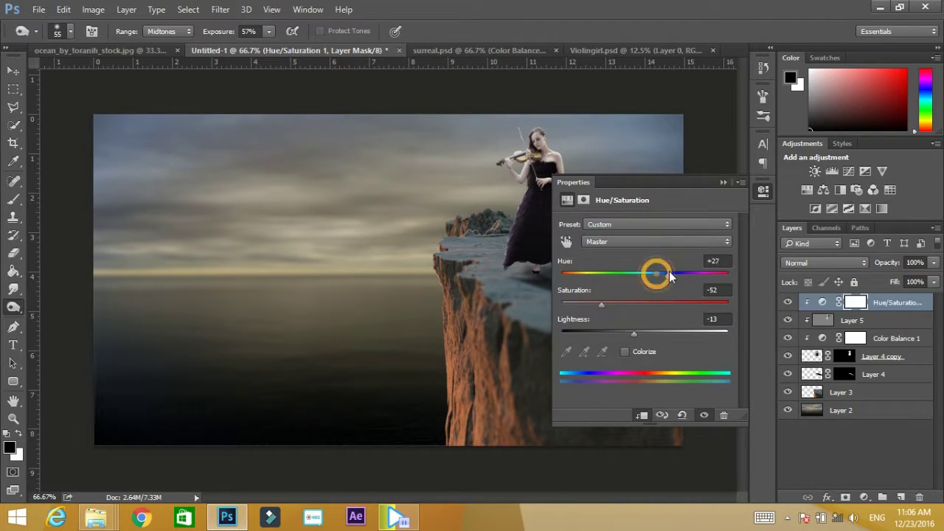
{"action": "left_click_drag", "start_coordinate": [669, 271], "coordinate": [630, 277]}
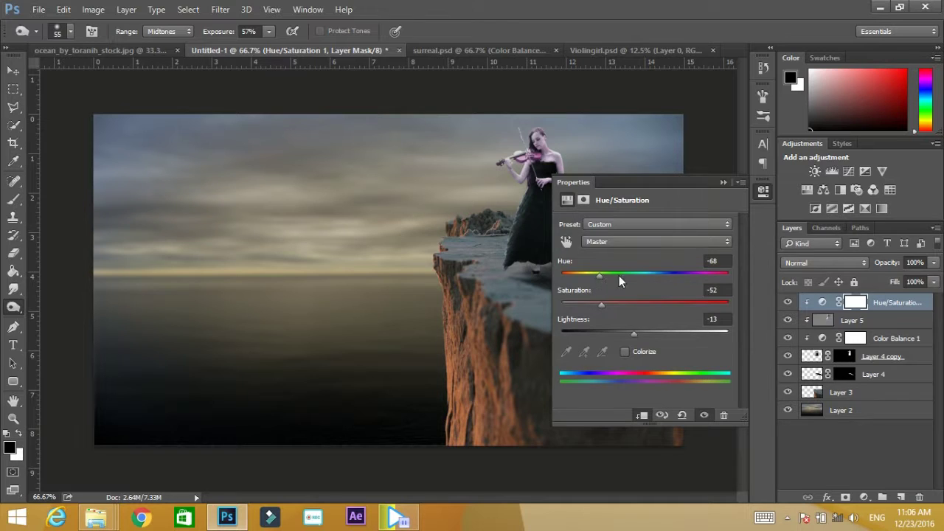
{"action": "left_click", "coordinate": [724, 181]}
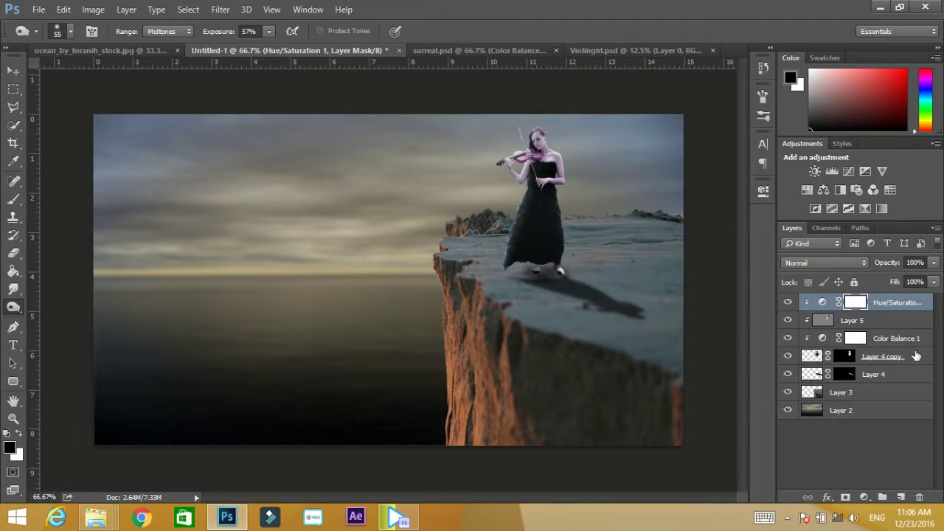
{"action": "left_click", "coordinate": [914, 390]}
{"action": "left_click", "coordinate": [864, 497]}
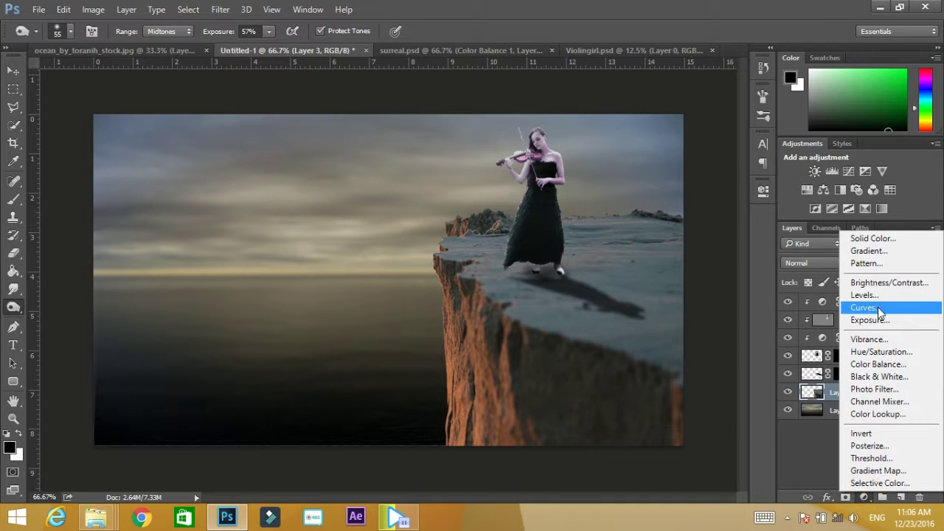
Step: Add a Curves adjustment above Layer 3, pulling the top point down to darken
{"action": "left_click", "coordinate": [885, 308]}
{"action": "left_click_drag", "start_coordinate": [725, 255], "coordinate": [724, 293]}
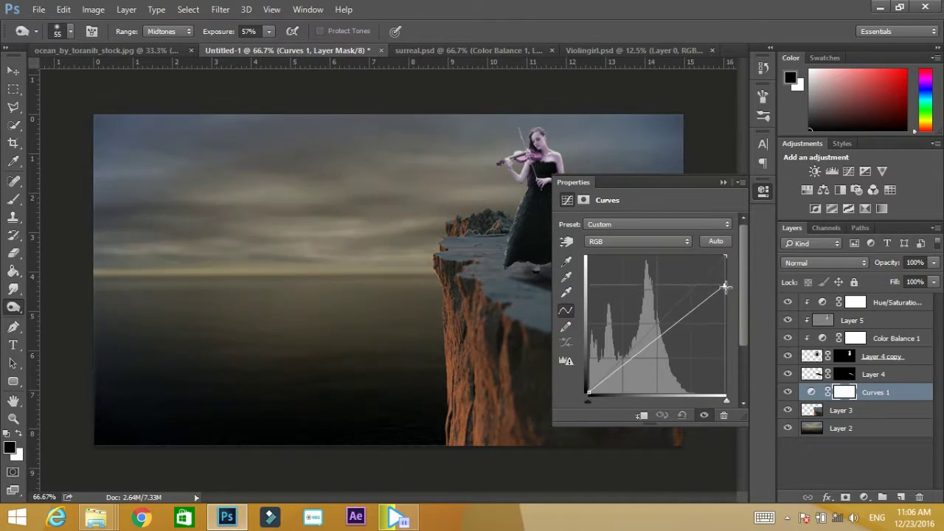
{"action": "left_click", "coordinate": [722, 182]}
Step: Paint the Curves 1 mask over the cliff top with a 235 px brush, up to 66% opacity
{"action": "left_click", "coordinate": [13, 199]}
{"action": "right_click", "coordinate": [307, 228]}
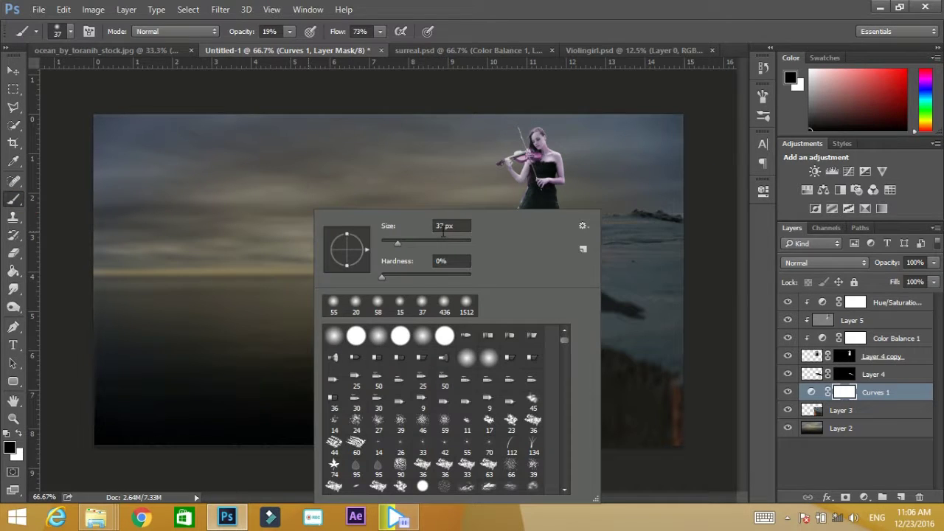
{"action": "left_click_drag", "start_coordinate": [450, 238], "coordinate": [464, 221]}
{"action": "key", "text": "Return"}
{"action": "mouse_move", "coordinate": [526, 270]}
{"action": "left_mouse_down"}
{"action": "mouse_move", "coordinate": [645, 243]}
{"action": "mouse_move", "coordinate": [506, 253]}
{"action": "mouse_move", "coordinate": [652, 265]}
{"action": "mouse_move", "coordinate": [681, 327]}
{"action": "mouse_move", "coordinate": [581, 266]}
{"action": "left_mouse_up"}
{"action": "left_click_drag", "start_coordinate": [230, 30], "coordinate": [264, 31]}
{"action": "mouse_move", "coordinate": [569, 271]}
{"action": "left_mouse_down"}
{"action": "mouse_move", "coordinate": [657, 258]}
{"action": "mouse_move", "coordinate": [514, 236]}
{"action": "mouse_move", "coordinate": [655, 317]}
{"action": "left_mouse_up"}
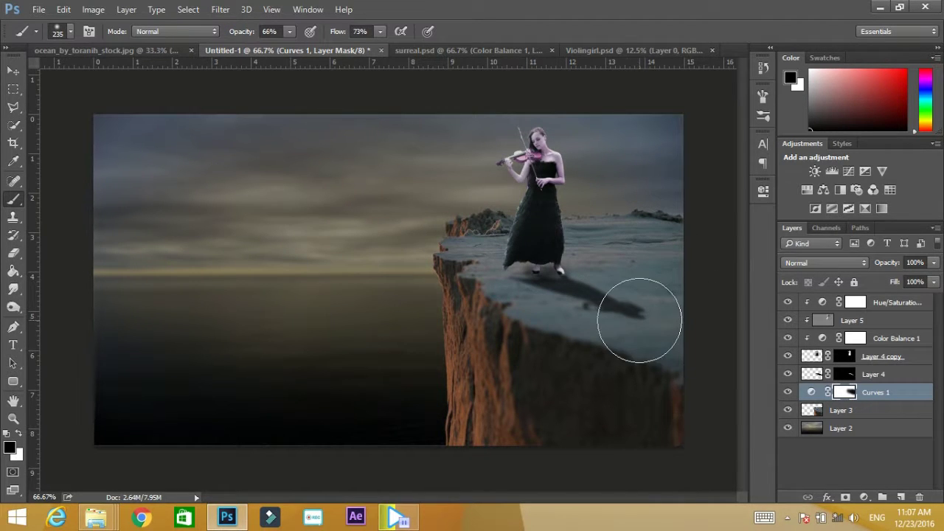
{"action": "key", "text": "ctrl+minus"}
{"action": "key", "text": "ctrl+minus"}
{"action": "key", "text": "ctrl+0"}
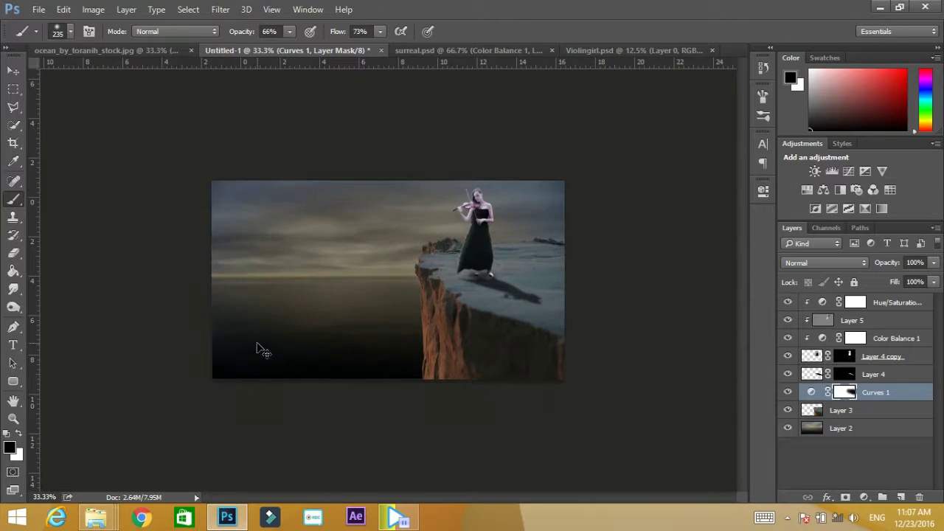
{"action": "left_click", "coordinate": [14, 94]}
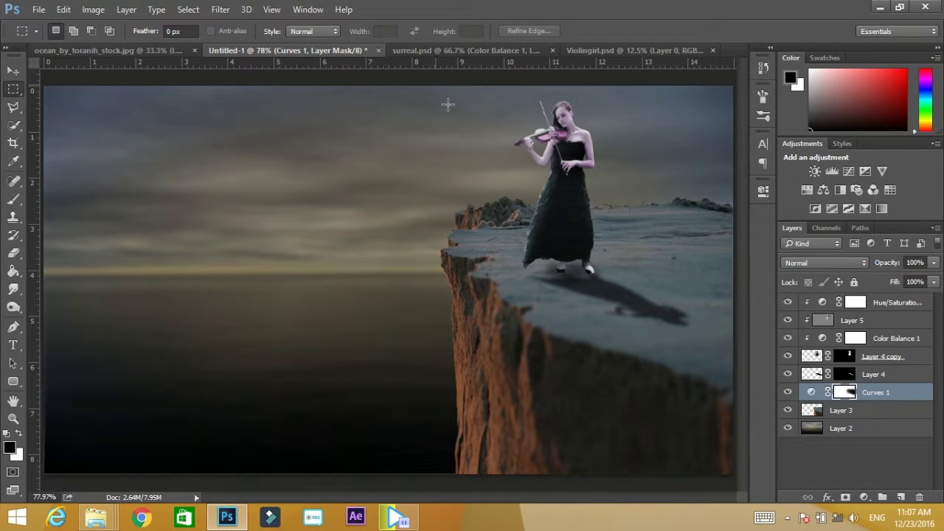
Step: Open deer.psd and drag its deer layer into the Untitled-1 composite
{"action": "mouse_move", "coordinate": [96, 517]}
{"action": "left_click", "coordinate": [235, 443]}
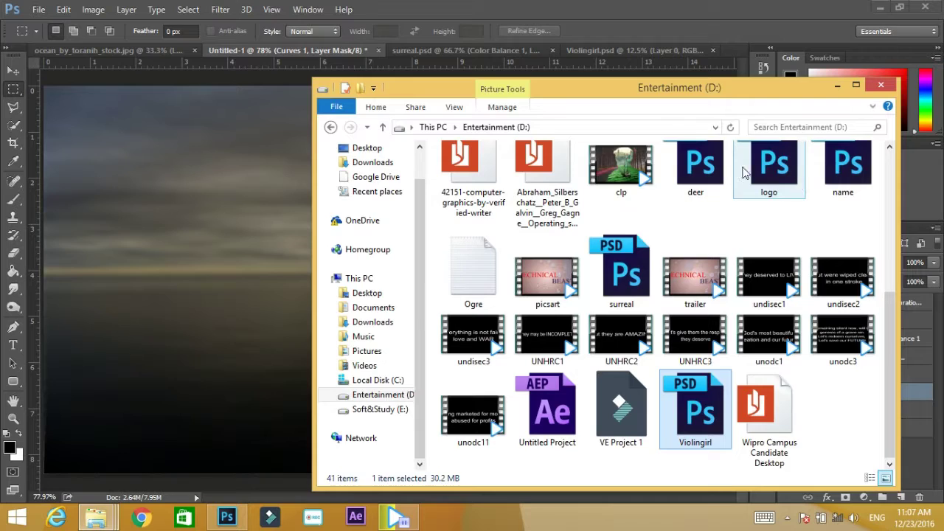
{"action": "double_click", "coordinate": [700, 168]}
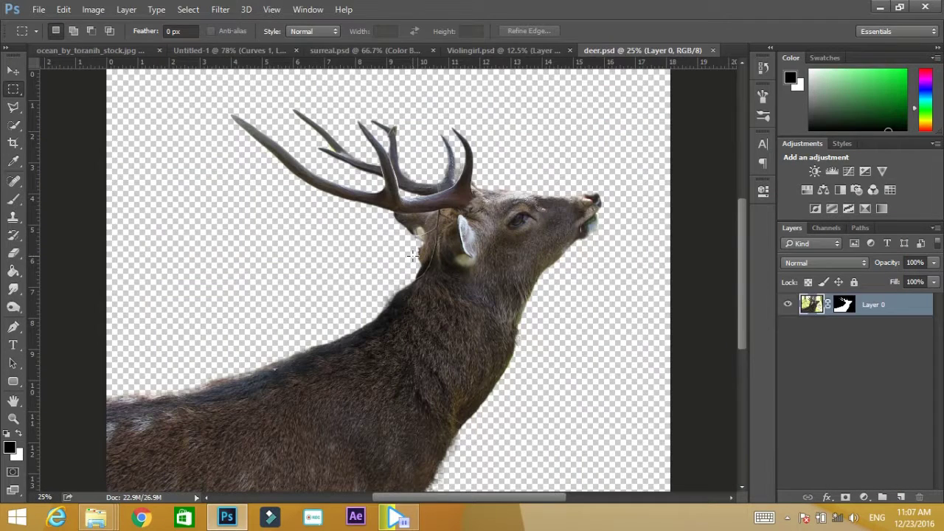
{"action": "key", "text": "v"}
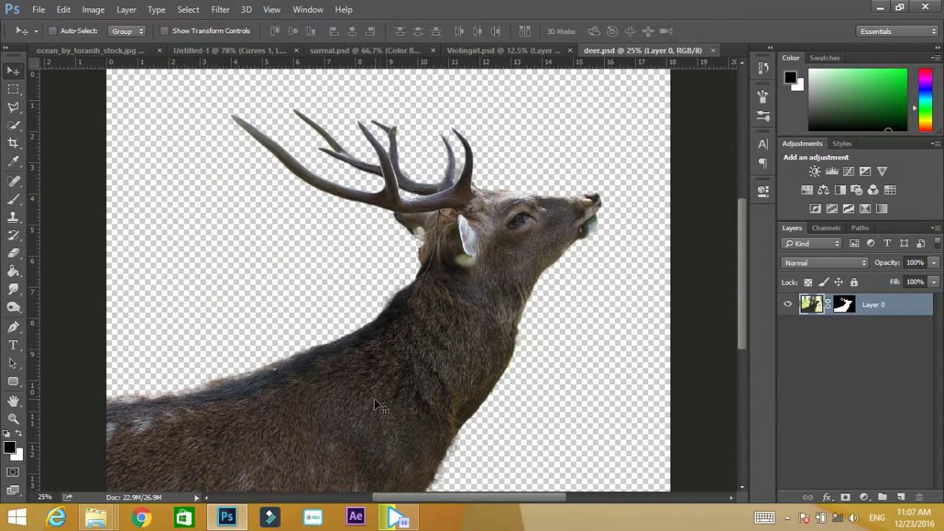
{"action": "left_click_drag", "start_coordinate": [375, 404], "coordinate": [338, 278]}
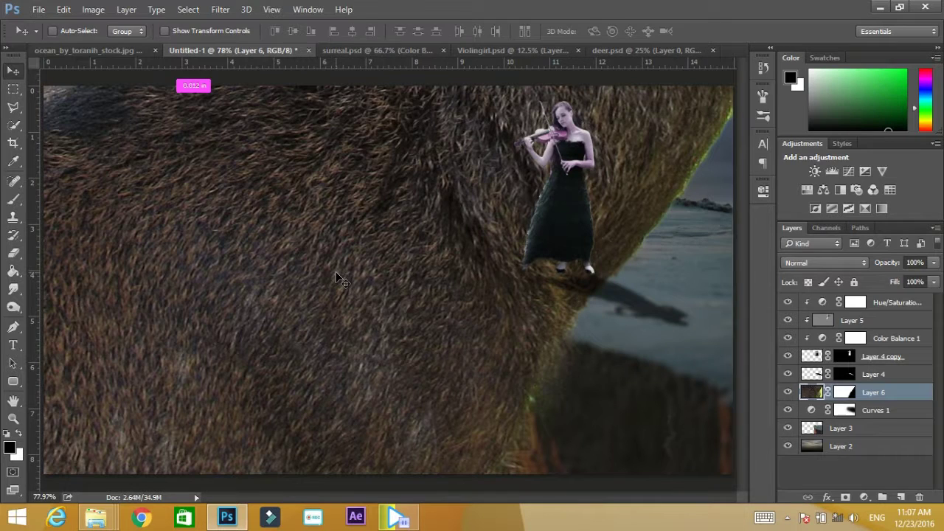
Step: Scale the deer down and narrow it at lower left, left of the cliff
{"action": "key", "text": "ctrl+t"}
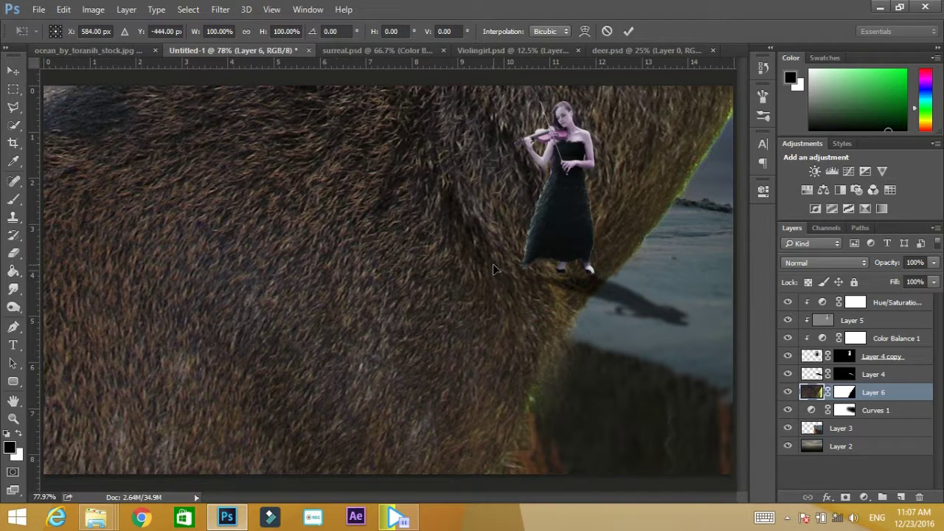
{"action": "key", "text": "ctrl+0"}
{"action": "mouse_move", "coordinate": [543, 78]}
{"action": "left_mouse_down"}
{"action": "mouse_move", "coordinate": [433, 253]}
{"action": "mouse_move", "coordinate": [452, 253]}
{"action": "left_mouse_up"}
{"action": "mouse_move", "coordinate": [220, 322]}
{"action": "left_mouse_down"}
{"action": "mouse_move", "coordinate": [332, 308]}
{"action": "mouse_move", "coordinate": [323, 317]}
{"action": "left_mouse_up"}
{"action": "key", "text": "ctrl+0"}
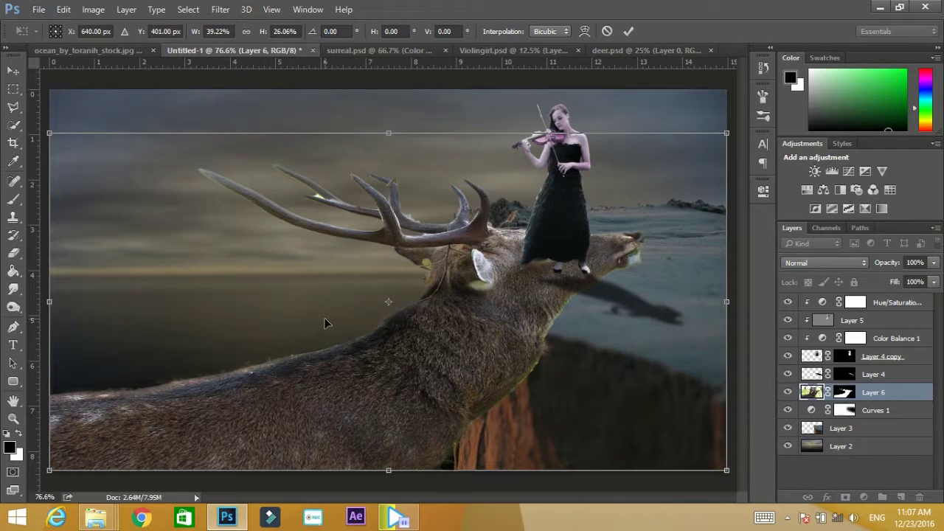
{"action": "left_click_drag", "start_coordinate": [729, 133], "coordinate": [489, 127]}
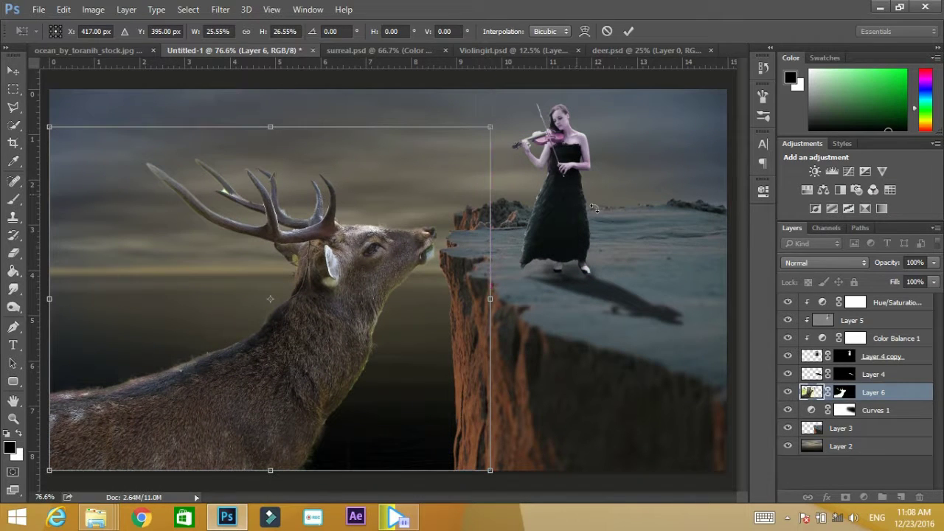
{"action": "key", "text": "Return"}
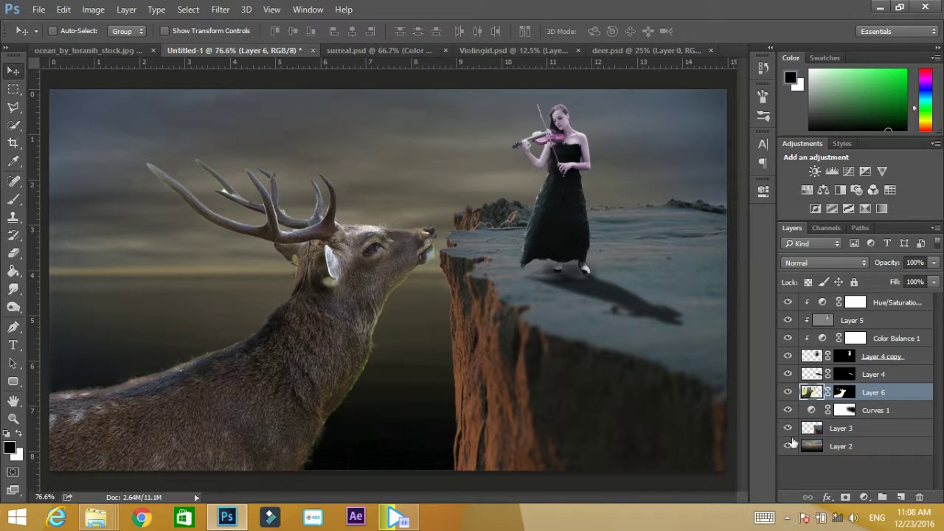
{"action": "left_click", "coordinate": [13, 289]}
Step: Desaturate a lassoed strip along the deer's throat to Saturation -56
{"action": "left_click_drag", "start_coordinate": [14, 106], "coordinate": [54, 106]}
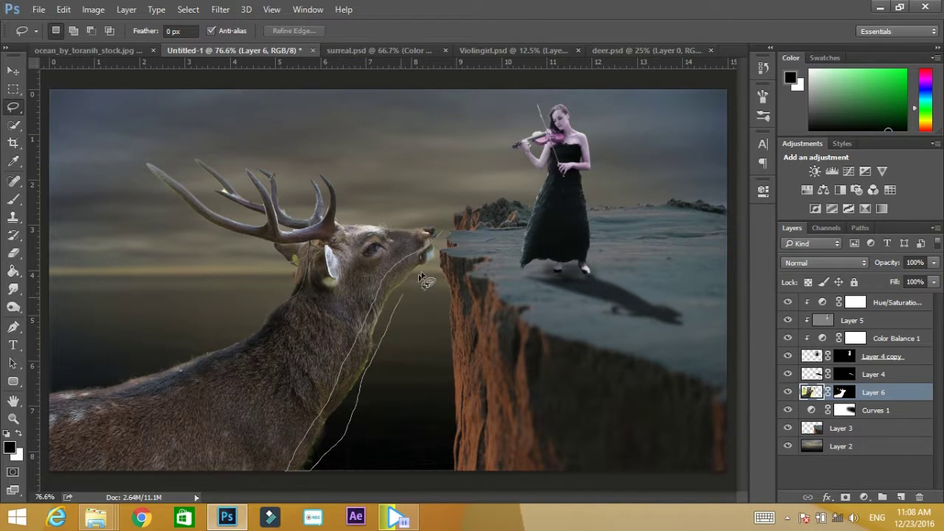
{"action": "left_click_drag", "start_coordinate": [447, 234], "coordinate": [442, 238]}
{"action": "key", "text": "ctrl+u"}
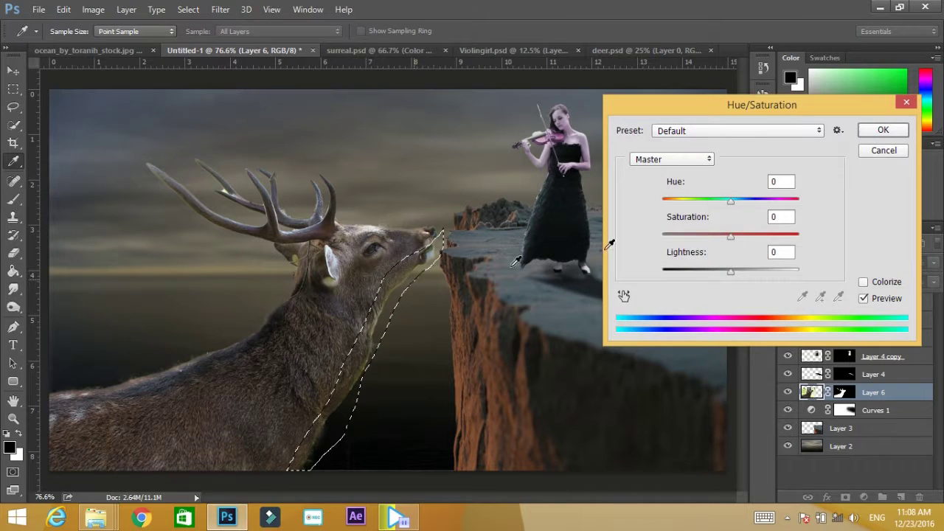
{"action": "left_click_drag", "start_coordinate": [730, 235], "coordinate": [674, 236]}
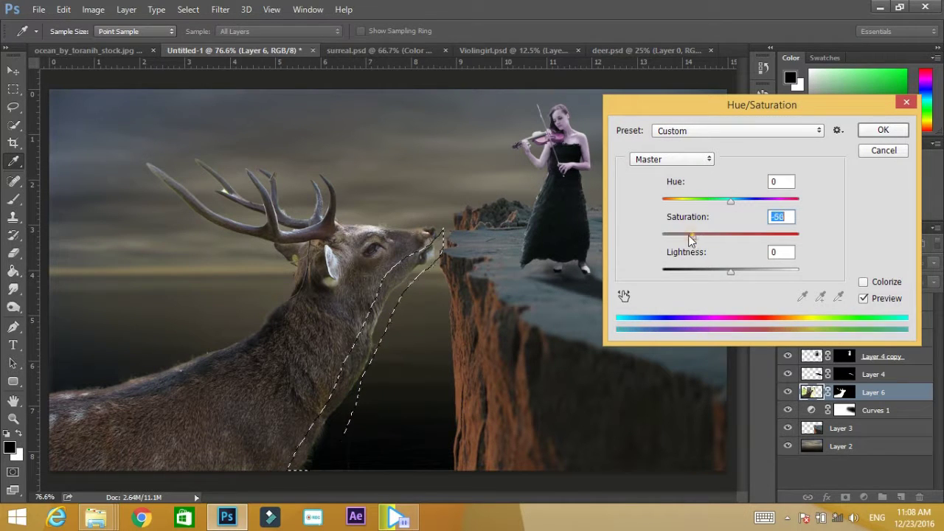
{"action": "left_click", "coordinate": [884, 130]}
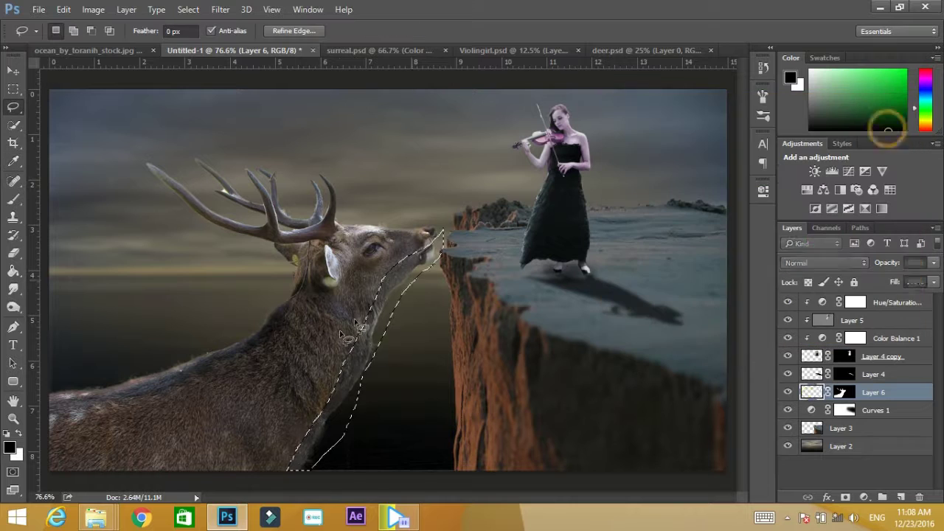
{"action": "key", "text": "ctrl+d"}
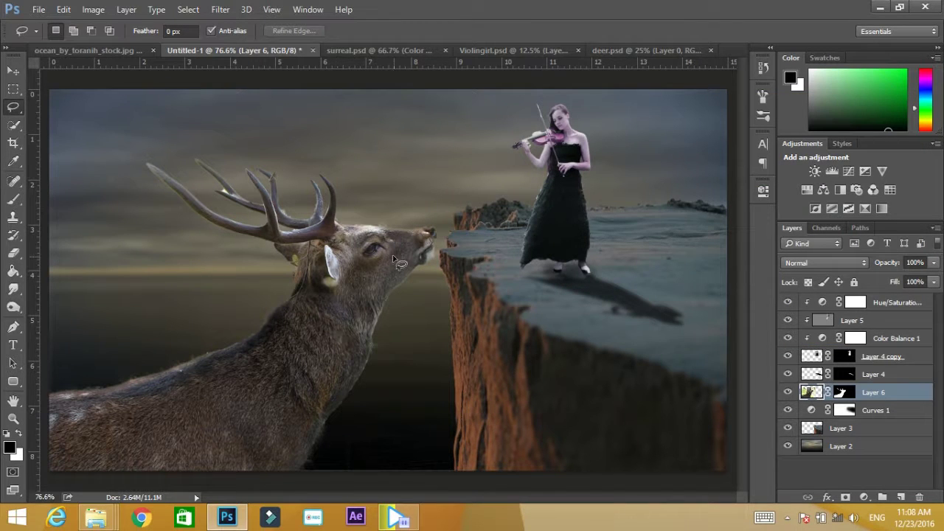
Step: Rescale the deer to about 96% width and 103% height
{"action": "key", "text": "ctrl+t"}
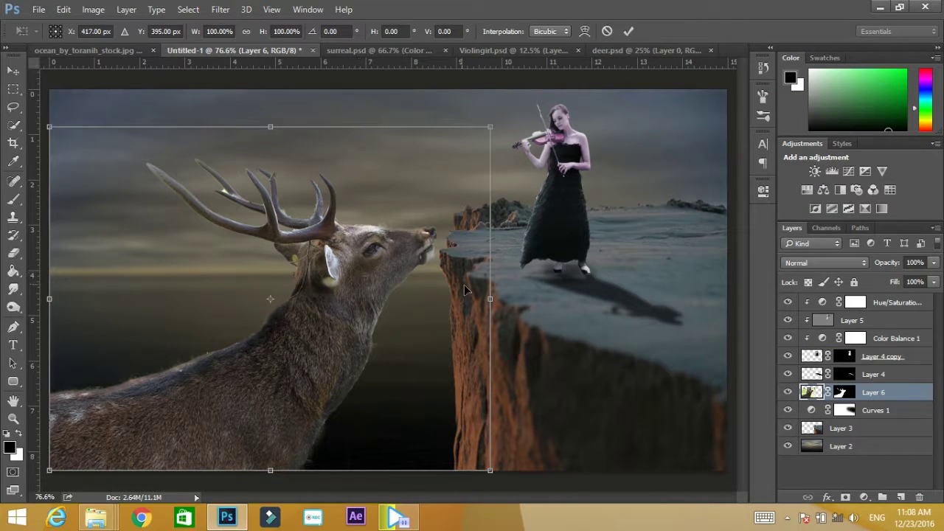
{"action": "left_click_drag", "start_coordinate": [489, 303], "coordinate": [477, 304]}
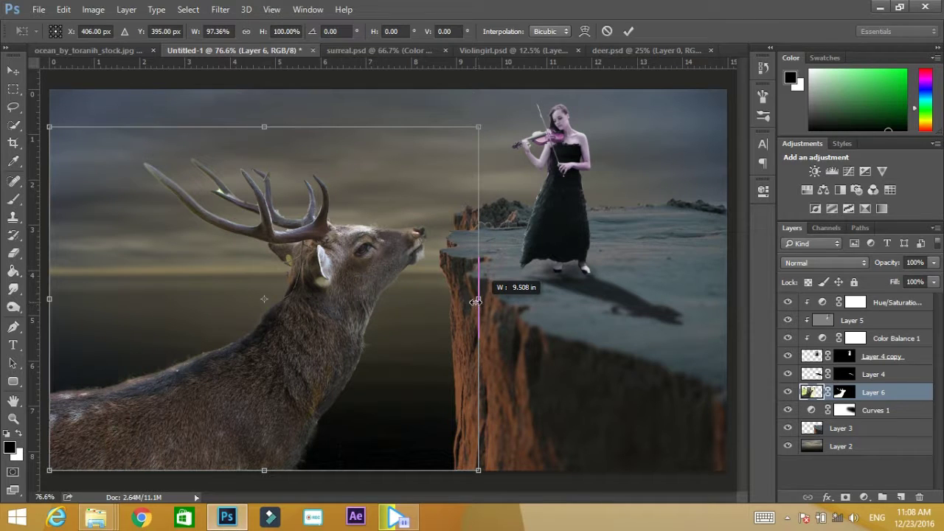
{"action": "left_click_drag", "start_coordinate": [478, 127], "coordinate": [470, 119]}
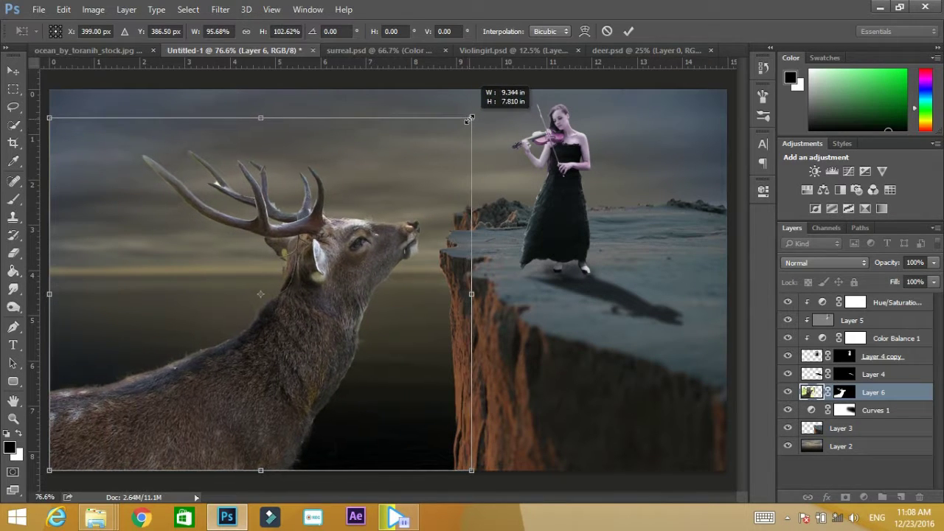
{"action": "left_click", "coordinate": [13, 107]}
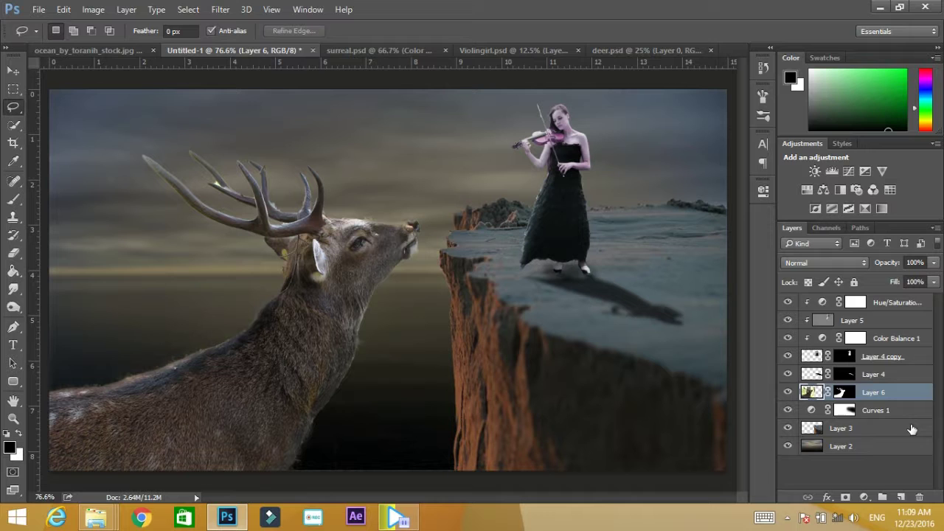
{"action": "left_click", "coordinate": [864, 495]}
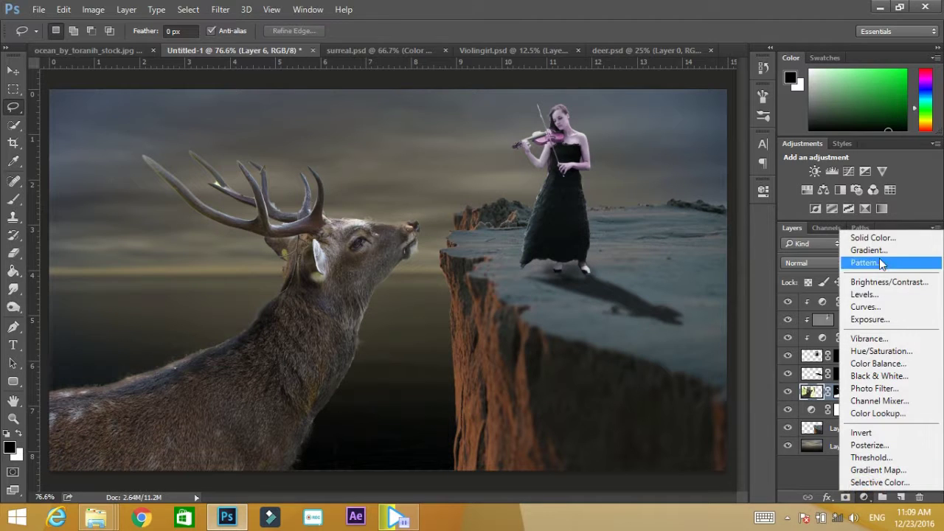
Step: Add a Color Balance layer clipped to the deer, shifted toward red, plus empty Layer 7
{"action": "left_click", "coordinate": [895, 364]}
{"action": "mouse_move", "coordinate": [630, 301]}
{"action": "left_mouse_down"}
{"action": "mouse_move", "coordinate": [641, 300]}
{"action": "mouse_move", "coordinate": [624, 304]}
{"action": "mouse_move", "coordinate": [636, 305]}
{"action": "mouse_move", "coordinate": [620, 275]}
{"action": "mouse_move", "coordinate": [656, 249]}
{"action": "left_mouse_up"}
{"action": "left_click", "coordinate": [641, 415]}
{"action": "left_click", "coordinate": [721, 181]}
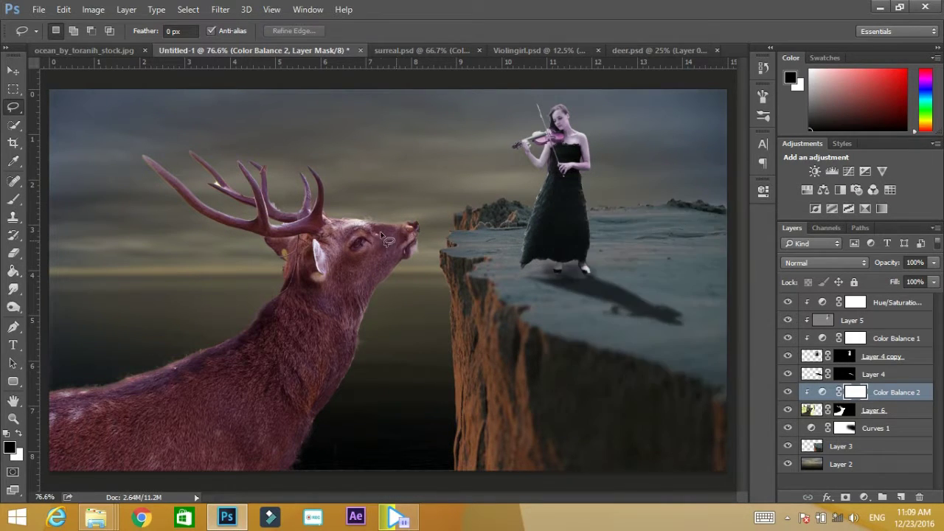
{"action": "left_click", "coordinate": [900, 498]}
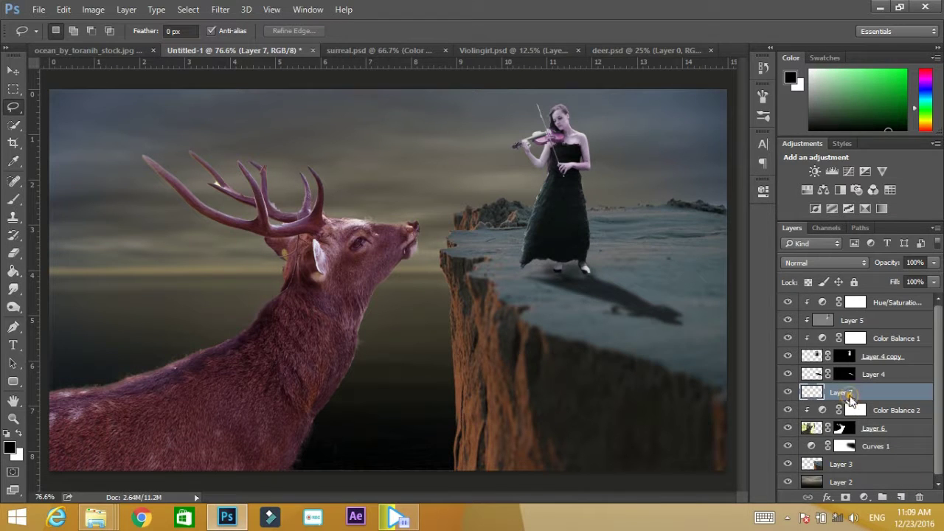
Step: Clip Layer 7 to the deer, fill it with 50% gray, and set Overlay mode
{"action": "right_click", "coordinate": [850, 398]}
{"action": "left_click", "coordinate": [602, 253]}
{"action": "left_click", "coordinate": [64, 9]}
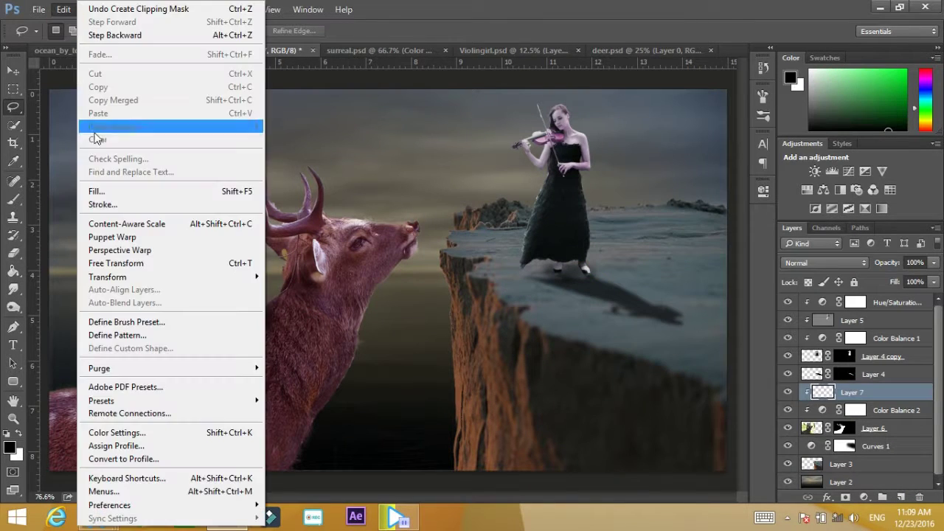
{"action": "left_click", "coordinate": [97, 191]}
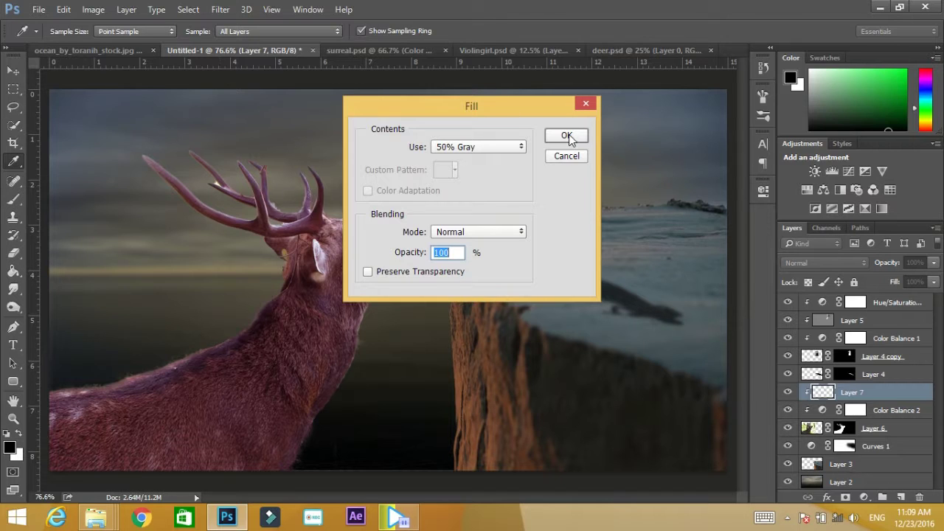
{"action": "left_click", "coordinate": [566, 136]}
{"action": "key", "text": "l"}
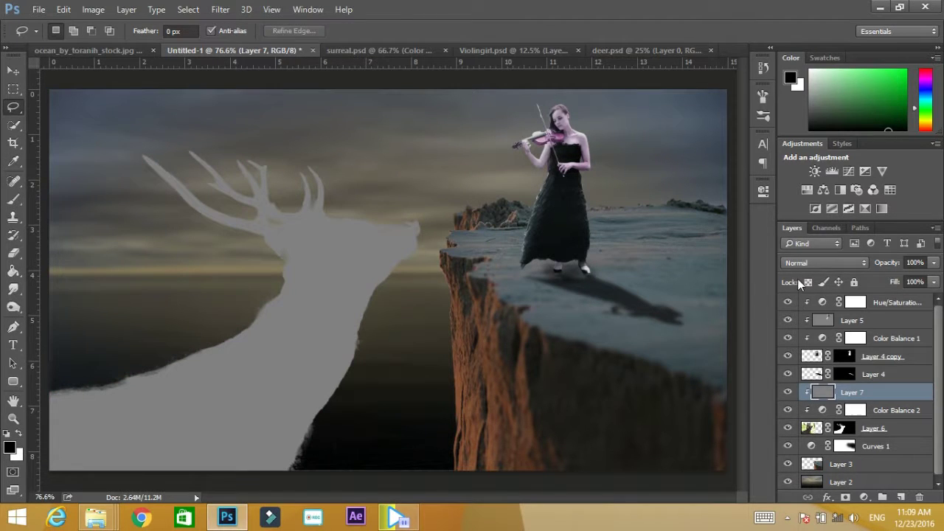
{"action": "left_click", "coordinate": [806, 263]}
{"action": "left_click", "coordinate": [811, 130]}
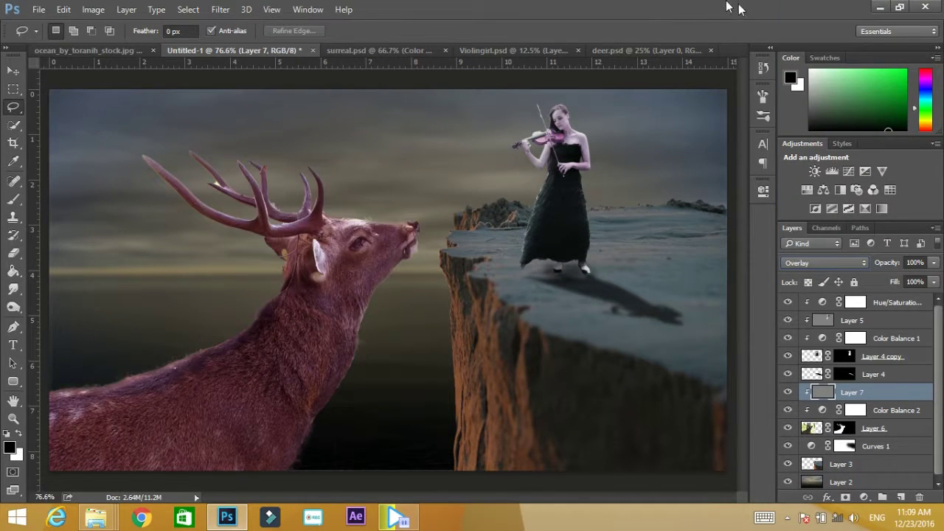
Step: Burn the deer's lower neck at 281 px, then near the ear and antler base at 38 px
{"action": "left_click_drag", "start_coordinate": [14, 306], "coordinate": [71, 317]}
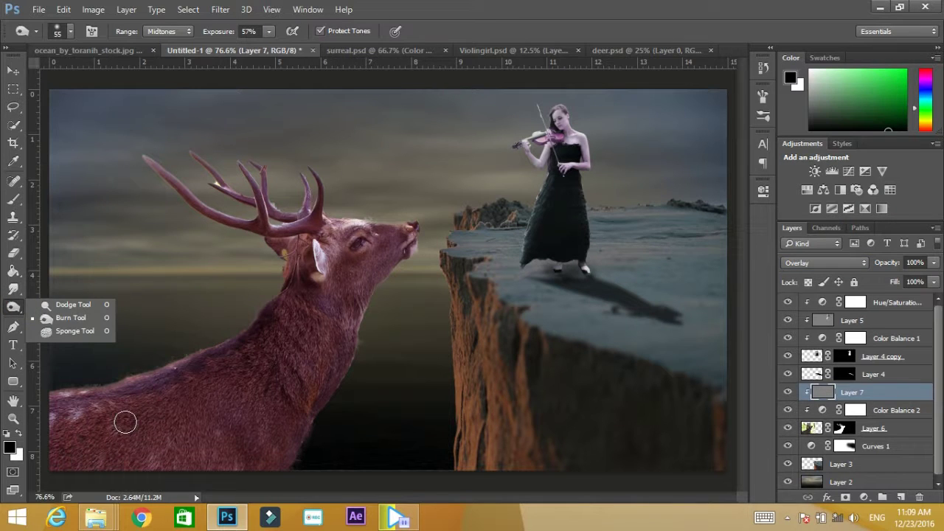
{"action": "right_click", "coordinate": [169, 432]}
{"action": "key", "text": "Return"}
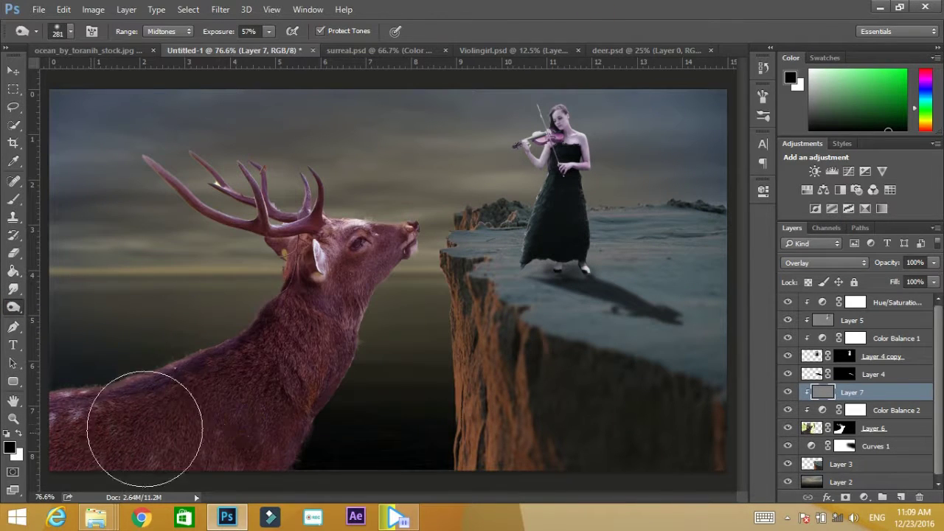
{"action": "left_click_drag", "start_coordinate": [84, 410], "coordinate": [189, 411]}
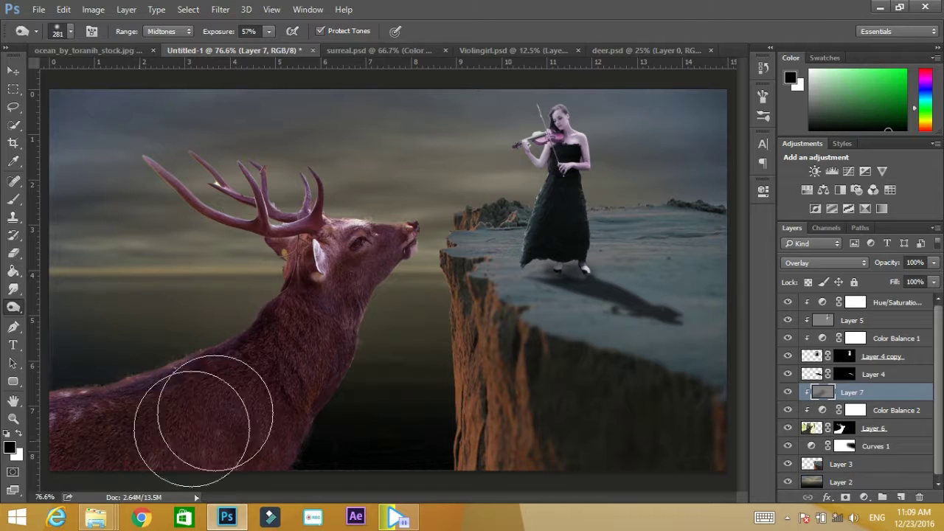
{"action": "right_click", "coordinate": [13, 311]}
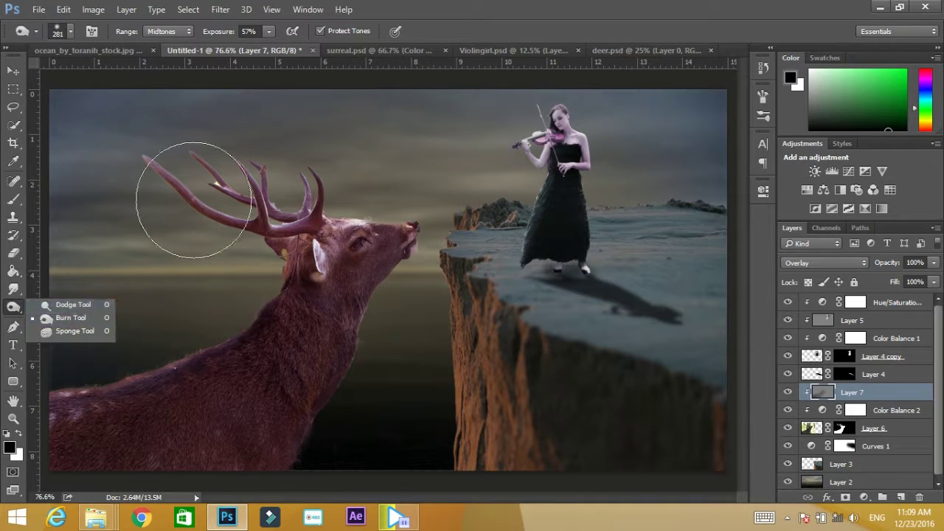
{"action": "right_click", "coordinate": [195, 193]}
{"action": "type", "text": "38"}
{"action": "key", "text": "Return"}
{"action": "left_click_drag", "start_coordinate": [346, 292], "coordinate": [299, 232]}
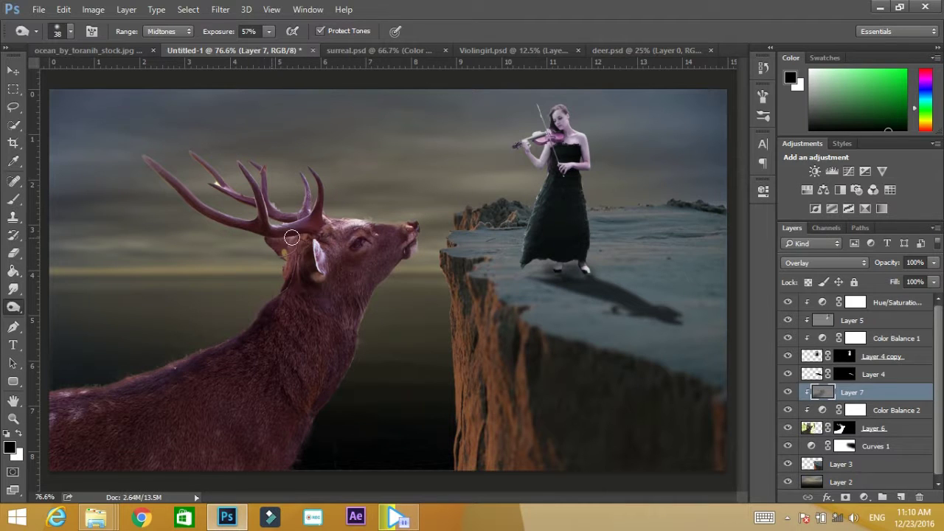
Step: Dodge highlights onto the deer's antler tines, neck and back
{"action": "right_click", "coordinate": [14, 307]}
{"action": "left_click", "coordinate": [73, 305]}
{"action": "mouse_move", "coordinate": [203, 161]}
{"action": "left_mouse_down"}
{"action": "mouse_move", "coordinate": [236, 193]}
{"action": "mouse_move", "coordinate": [263, 164]}
{"action": "mouse_move", "coordinate": [274, 200]}
{"action": "mouse_move", "coordinate": [304, 196]}
{"action": "mouse_move", "coordinate": [413, 223]}
{"action": "left_mouse_up"}
{"action": "left_click", "coordinate": [273, 243]}
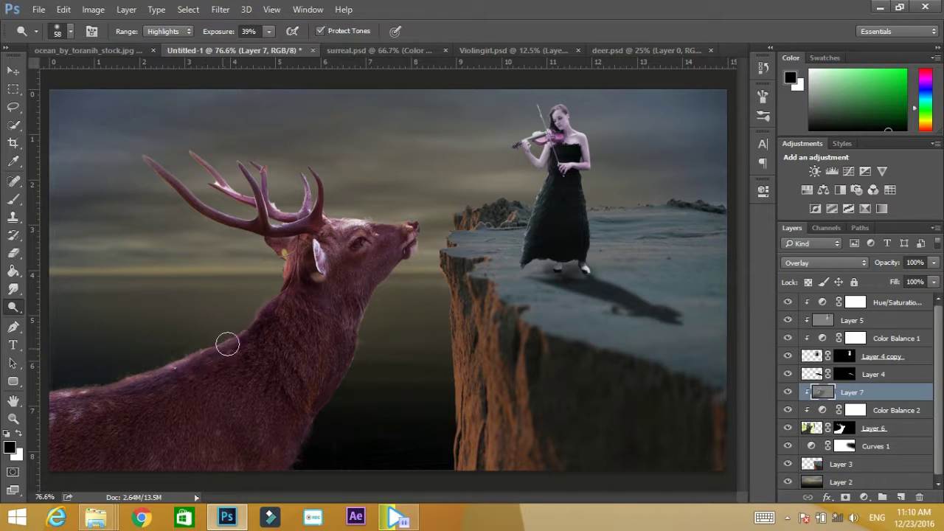
{"action": "left_click_drag", "start_coordinate": [284, 285], "coordinate": [193, 359]}
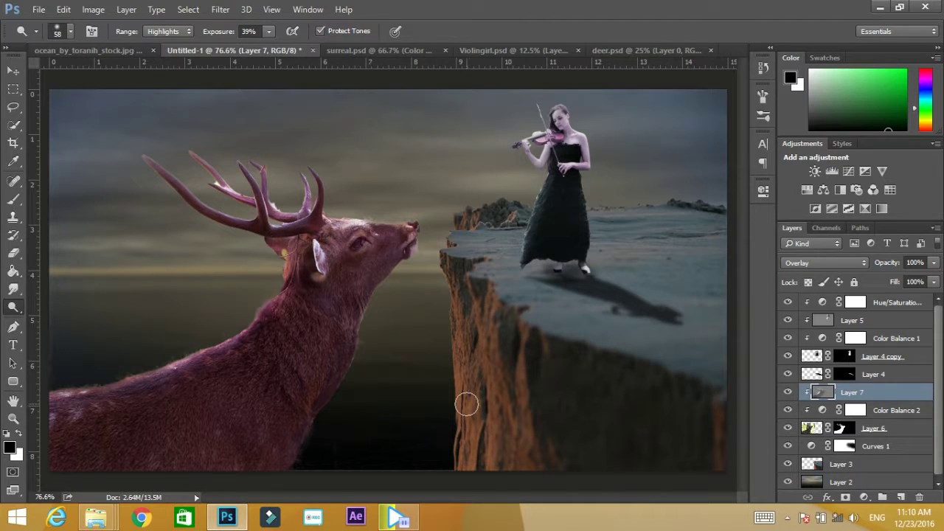
Step: Burn the antler edges darker with a fine-tipped brush
{"action": "right_click", "coordinate": [10, 309]}
{"action": "left_click", "coordinate": [63, 321]}
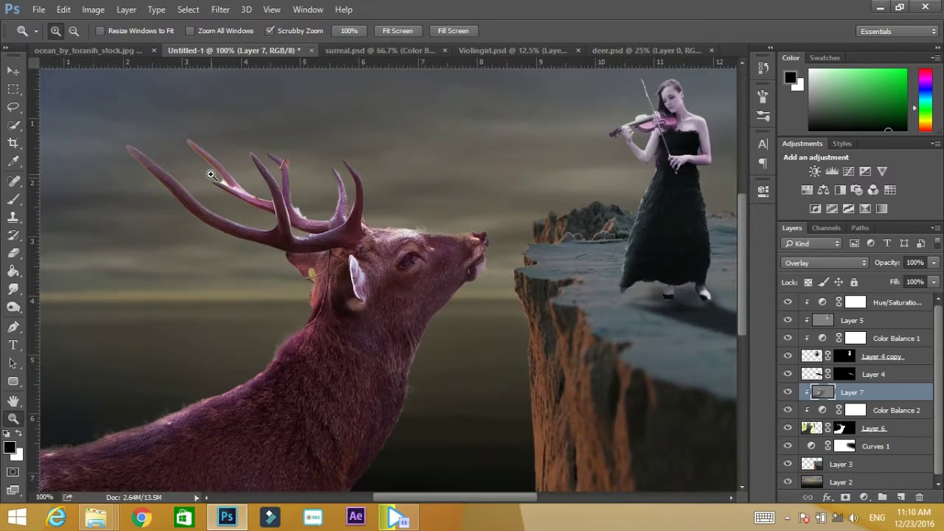
{"action": "left_click_drag", "start_coordinate": [198, 189], "coordinate": [232, 179]}
{"action": "right_click", "coordinate": [247, 193]}
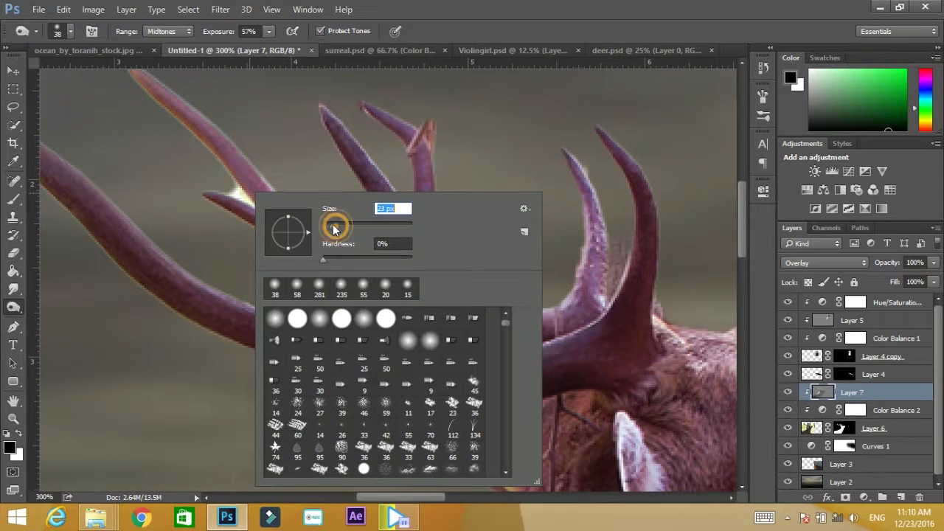
{"action": "left_click_drag", "start_coordinate": [214, 38], "coordinate": [251, 38]}
{"action": "left_click_drag", "start_coordinate": [238, 189], "coordinate": [309, 238]}
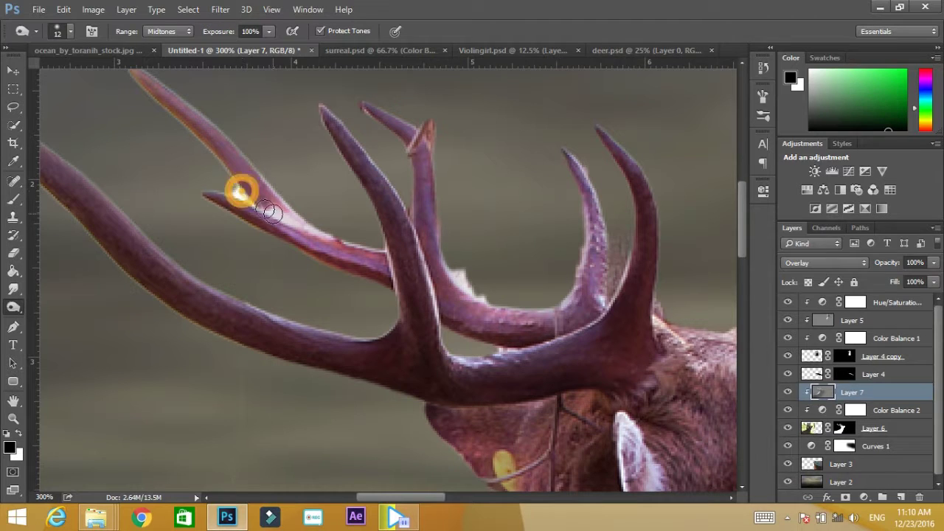
Step: Lasso and delete the bright yellow specks at the deer's antler fork on Layer 6
{"action": "left_click", "coordinate": [14, 108]}
{"action": "left_click", "coordinate": [232, 177]}
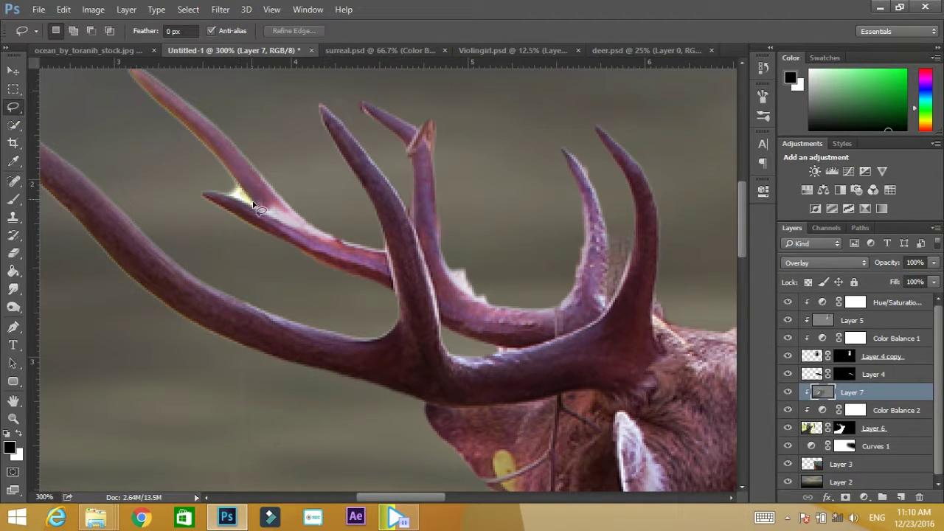
{"action": "left_click_drag", "start_coordinate": [231, 190], "coordinate": [254, 205]}
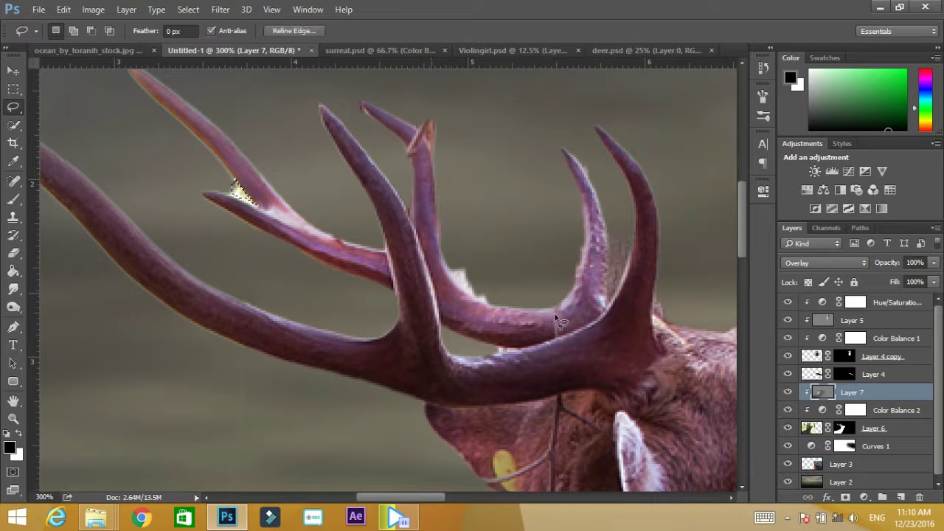
{"action": "left_click", "coordinate": [884, 434]}
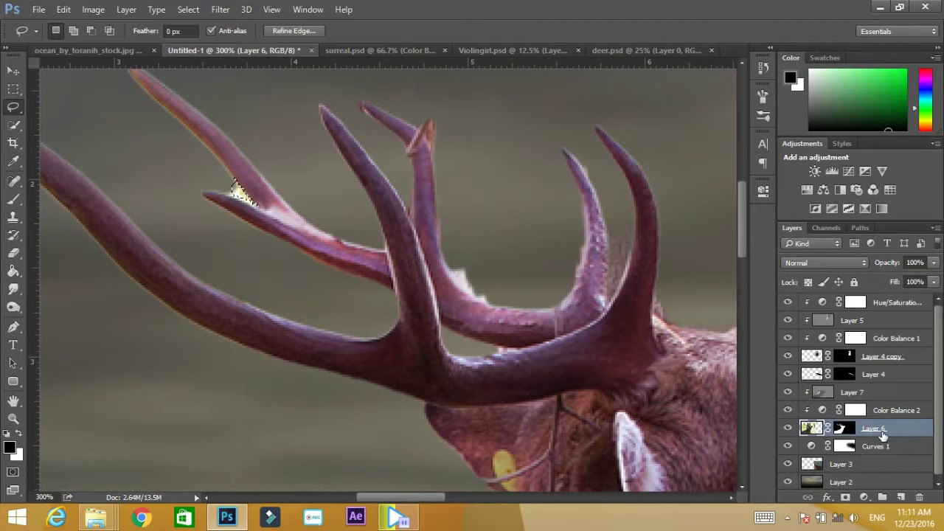
{"action": "left_click", "coordinate": [231, 198]}
{"action": "left_click_drag", "start_coordinate": [242, 202], "coordinate": [237, 193]}
{"action": "left_click", "coordinate": [236, 196]}
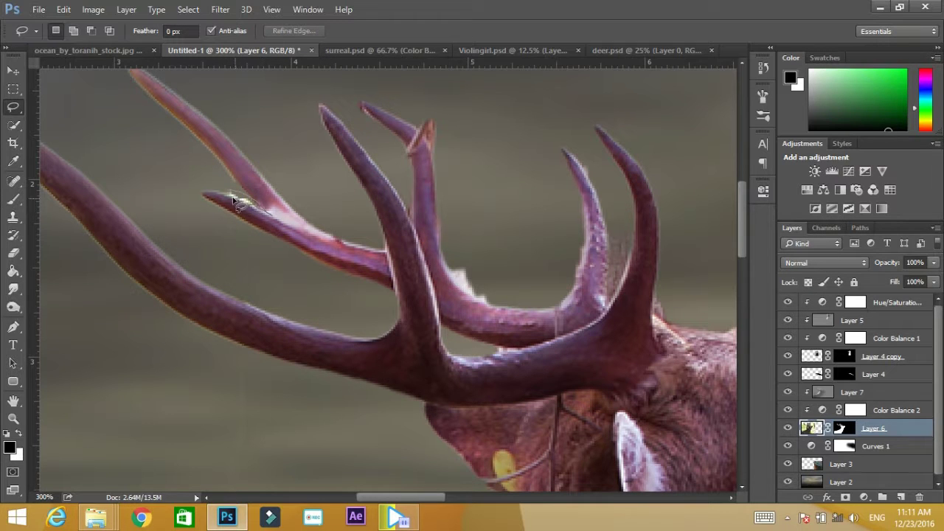
{"action": "left_click_drag", "start_coordinate": [236, 193], "coordinate": [240, 200]}
{"action": "left_click", "coordinate": [302, 212]}
{"action": "scroll", "coordinate": [405, 297], "scroll_direction": "down", "scroll_amount": 2}
{"action": "scroll", "coordinate": [405, 297], "scroll_direction": "down", "scroll_amount": 2}
{"action": "key", "text": "ctrl+0"}
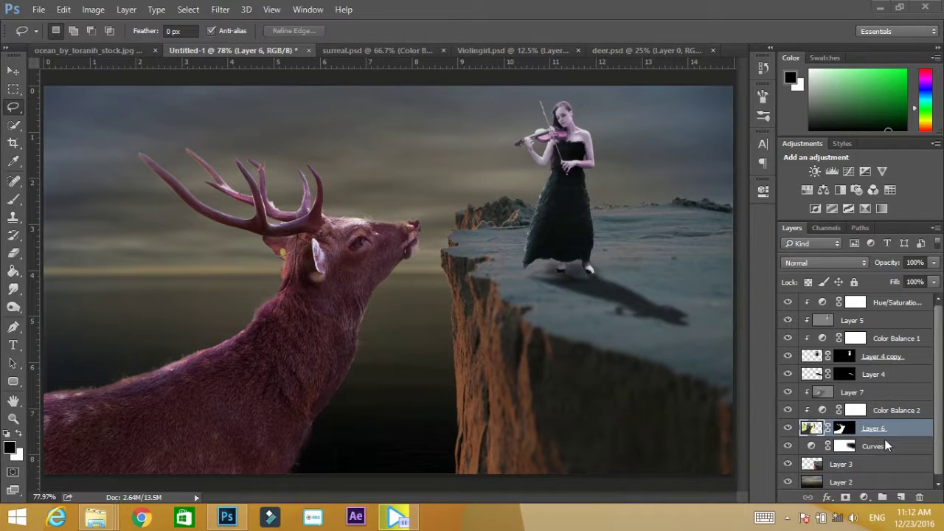
Step: Lower Curves 1's top-right point to darken the whole scene
{"action": "left_click", "coordinate": [881, 444]}
{"action": "double_click", "coordinate": [813, 445]}
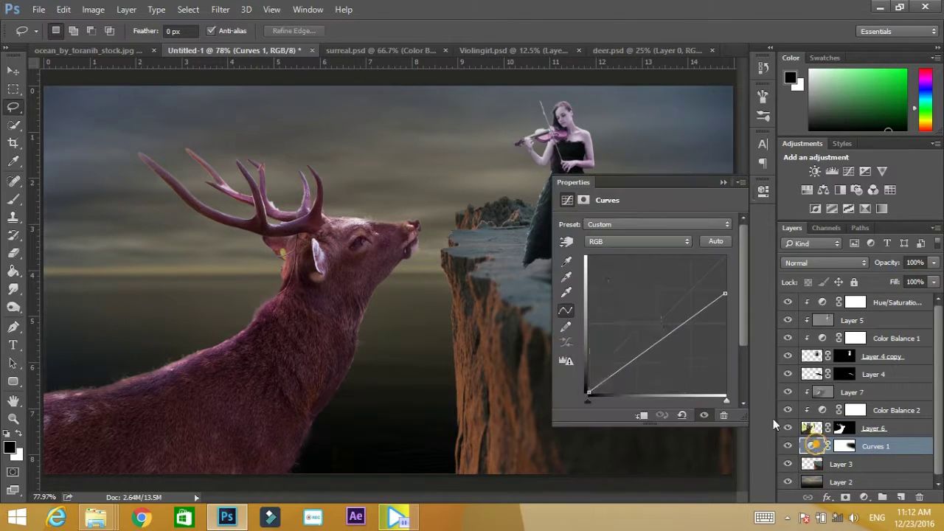
{"action": "left_click_drag", "start_coordinate": [724, 293], "coordinate": [734, 326]}
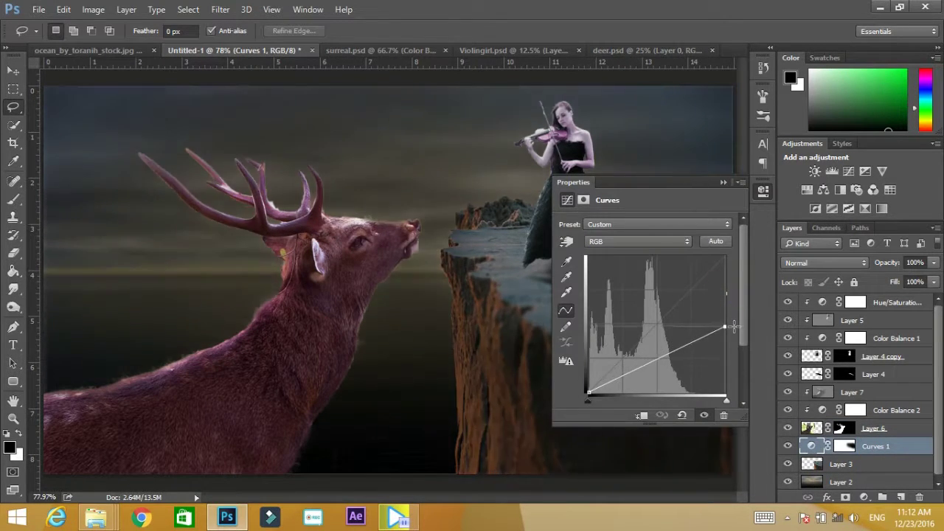
{"action": "left_click", "coordinate": [723, 183]}
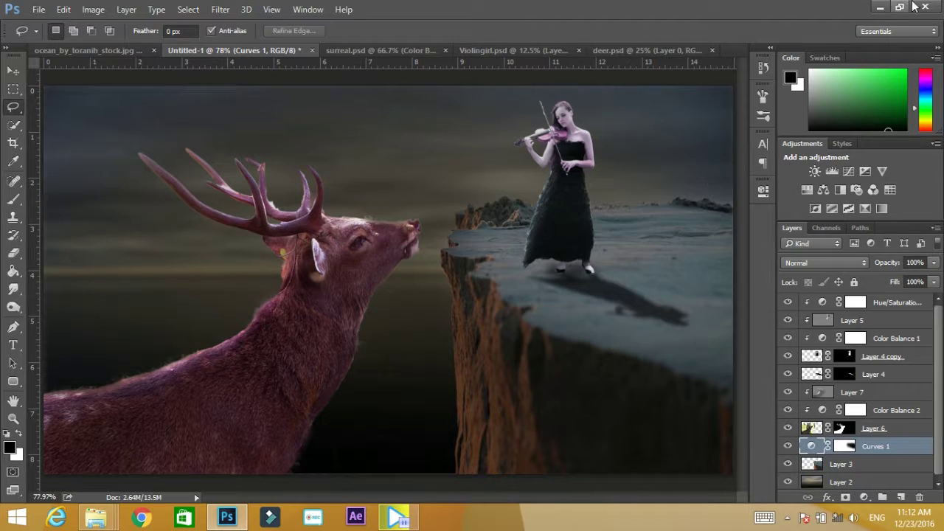
Step: Paint the Curves 1 mask around the deer's head and antlers with a 421 px brush at 55%
{"action": "left_click", "coordinate": [16, 200]}
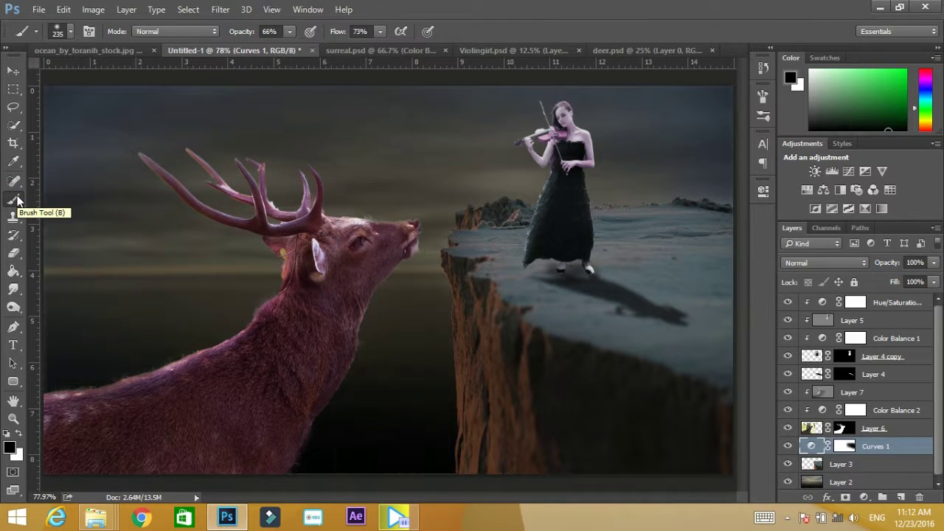
{"action": "right_click", "coordinate": [354, 249]}
{"action": "left_click_drag", "start_coordinate": [395, 236], "coordinate": [404, 236]}
{"action": "key", "text": "Return"}
{"action": "left_click", "coordinate": [840, 445]}
{"action": "mouse_move", "coordinate": [249, 253]}
{"action": "left_mouse_down"}
{"action": "mouse_move", "coordinate": [182, 210]}
{"action": "mouse_move", "coordinate": [238, 226]}
{"action": "mouse_move", "coordinate": [214, 203]}
{"action": "left_mouse_up"}
{"action": "left_click_drag", "start_coordinate": [239, 31], "coordinate": [230, 31]}
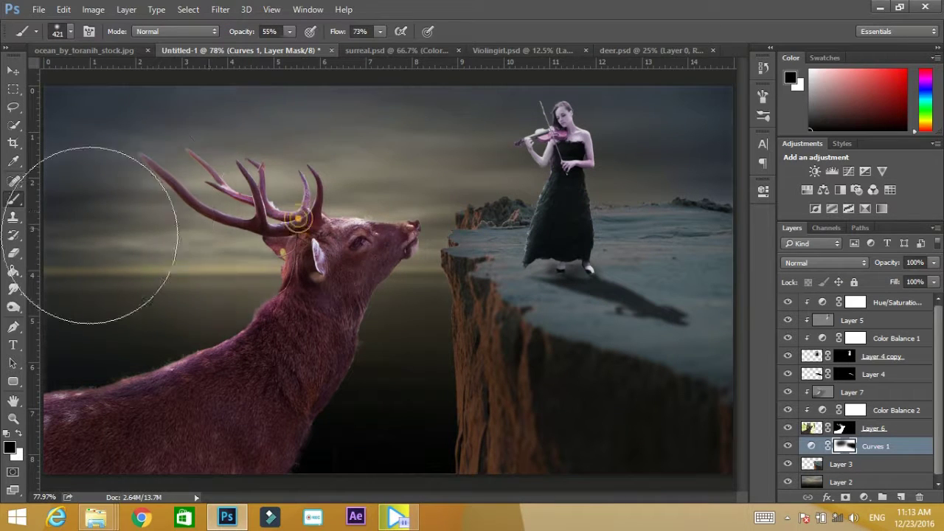
{"action": "mouse_move", "coordinate": [390, 217]}
{"action": "left_mouse_down"}
{"action": "mouse_move", "coordinate": [210, 179]}
{"action": "mouse_move", "coordinate": [327, 287]}
{"action": "mouse_move", "coordinate": [95, 285]}
{"action": "mouse_move", "coordinate": [361, 273]}
{"action": "mouse_move", "coordinate": [179, 295]}
{"action": "mouse_move", "coordinate": [273, 95]}
{"action": "mouse_move", "coordinate": [347, 181]}
{"action": "mouse_move", "coordinate": [363, 140]}
{"action": "left_mouse_up"}
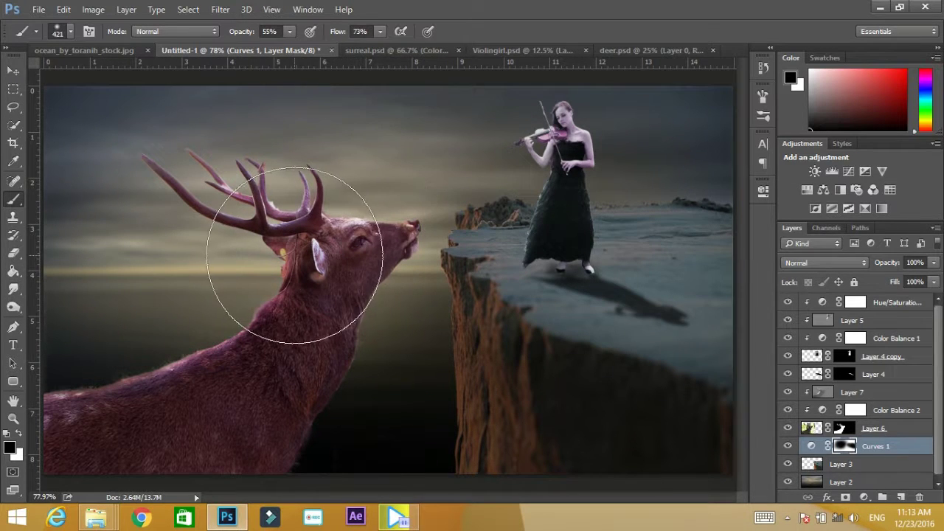
{"action": "left_click", "coordinate": [13, 89]}
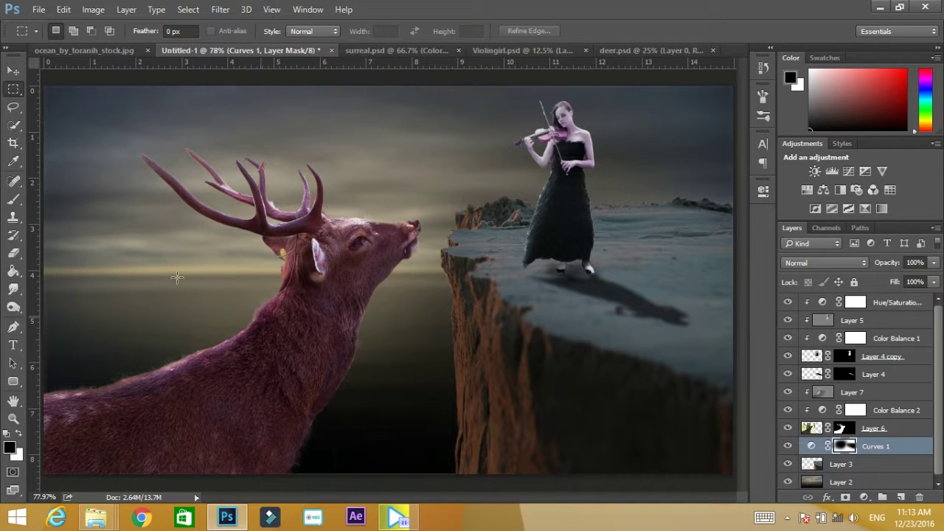
Step: Brush a soft #64da77 green glow over the sky on Layer 8
{"action": "left_click", "coordinate": [9, 447]}
{"action": "left_click", "coordinate": [679, 365]}
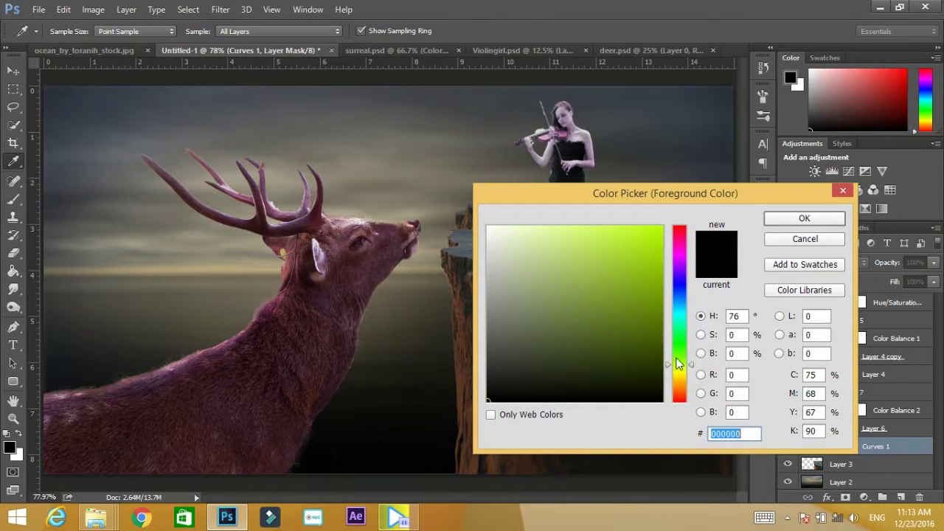
{"action": "left_click", "coordinate": [592, 244]}
{"action": "left_click", "coordinate": [804, 219]}
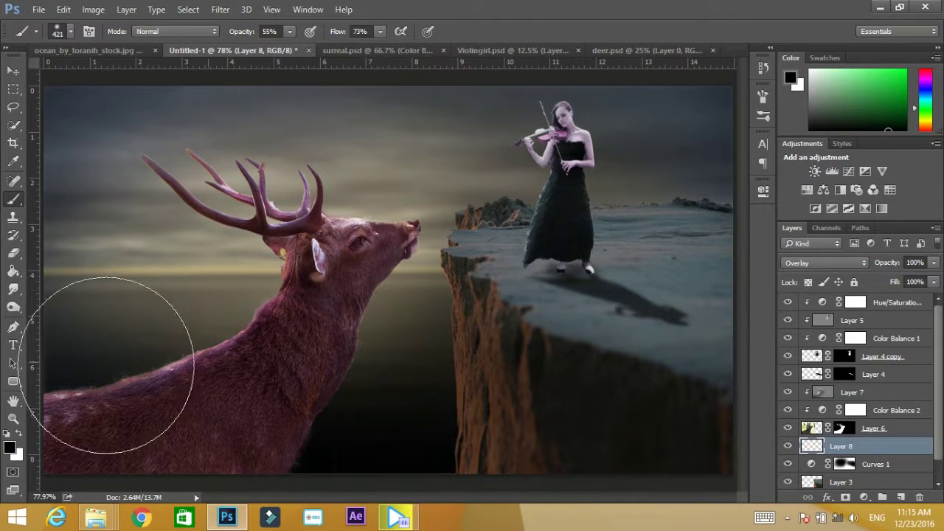
{"action": "left_click", "coordinate": [10, 452]}
{"action": "left_click", "coordinate": [581, 251]}
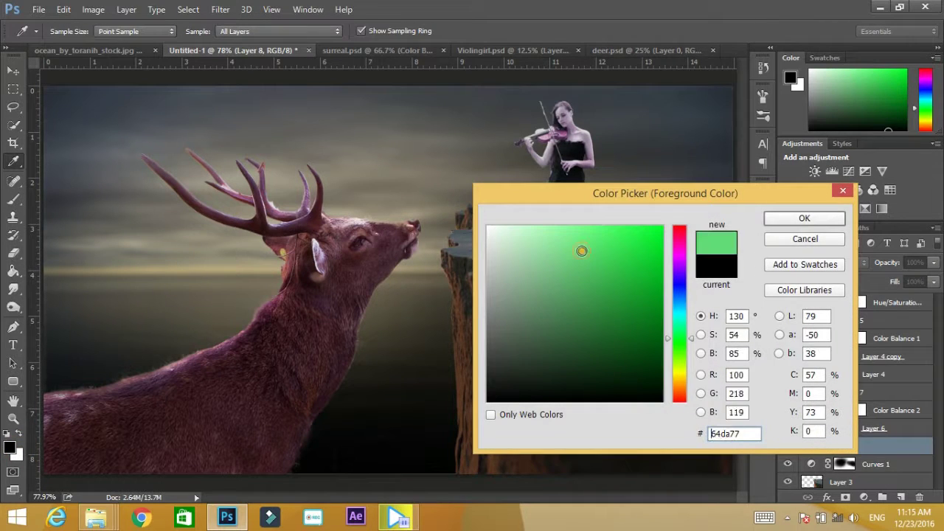
{"action": "left_click", "coordinate": [798, 224]}
{"action": "mouse_move", "coordinate": [196, 210]}
{"action": "left_mouse_down"}
{"action": "mouse_move", "coordinate": [248, 211]}
{"action": "mouse_move", "coordinate": [348, 238]}
{"action": "mouse_move", "coordinate": [246, 236]}
{"action": "left_mouse_up"}
Step: Fade Layer 8 to 52% opacity and add Layer 9 above Hue/Saturation
{"action": "left_click", "coordinate": [887, 262]}
{"action": "left_click_drag", "start_coordinate": [896, 264], "coordinate": [898, 264]}
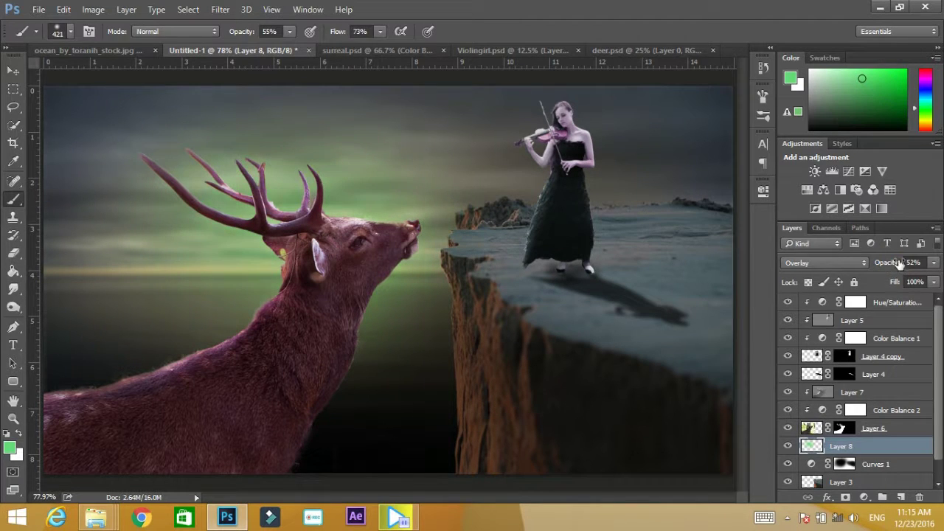
{"action": "left_click", "coordinate": [906, 304]}
{"action": "left_click", "coordinate": [900, 498]}
Step: Set Layer 9 to Overlay and the foreground colour to dark purple #34205c
{"action": "left_click", "coordinate": [818, 264]}
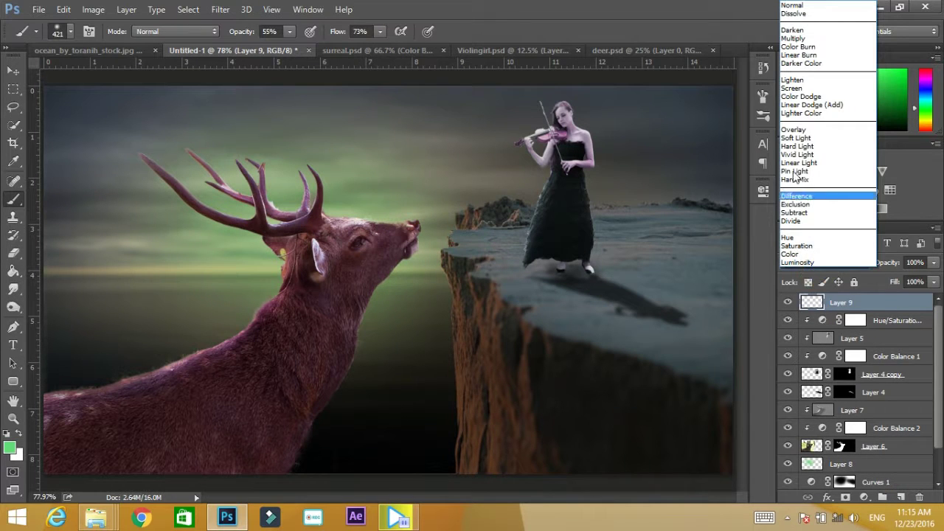
{"action": "left_click", "coordinate": [811, 141]}
{"action": "left_click", "coordinate": [10, 448]}
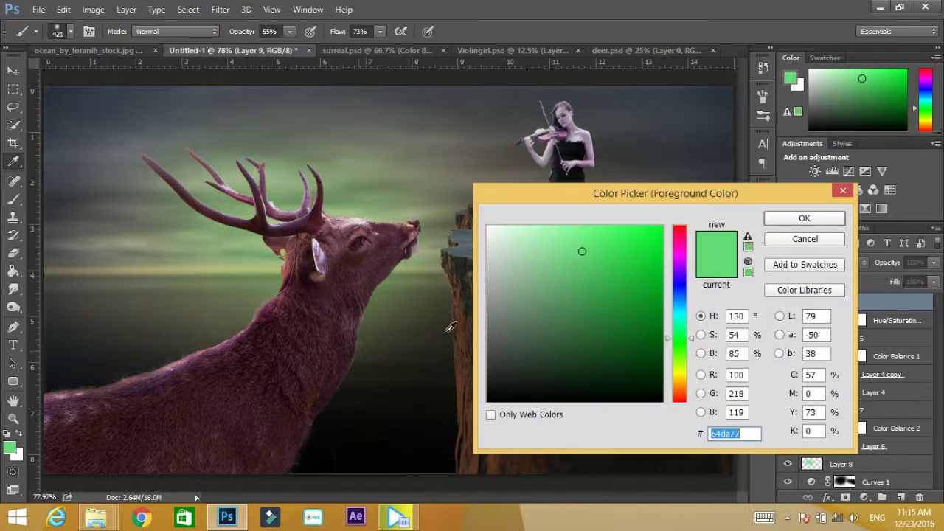
{"action": "left_click", "coordinate": [679, 275]}
{"action": "left_click", "coordinate": [597, 320]}
{"action": "left_click", "coordinate": [602, 338]}
{"action": "left_click", "coordinate": [809, 217]}
{"action": "key", "text": "b"}
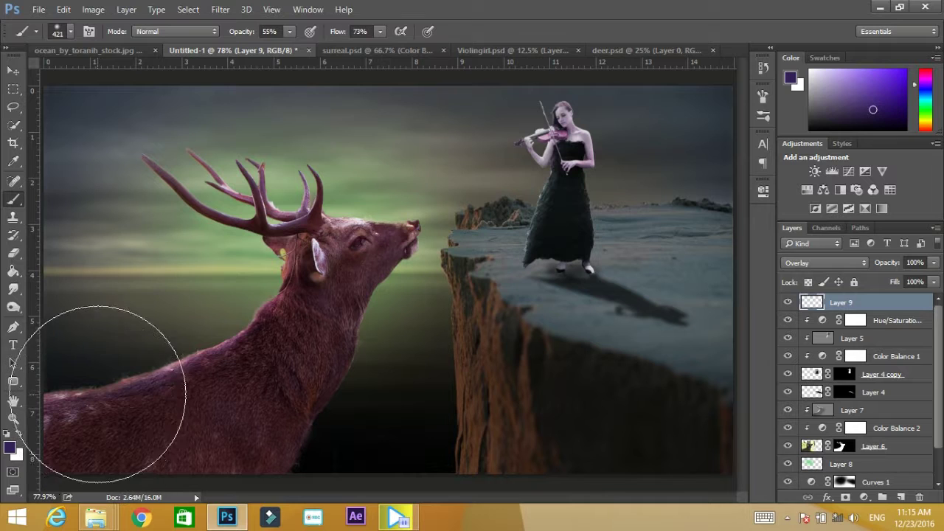
Step: Brush purple over the deer's lower body and upper-left sky, then Gaussian Blur 3.1 px
{"action": "left_click_drag", "start_coordinate": [99, 415], "coordinate": [459, 453]}
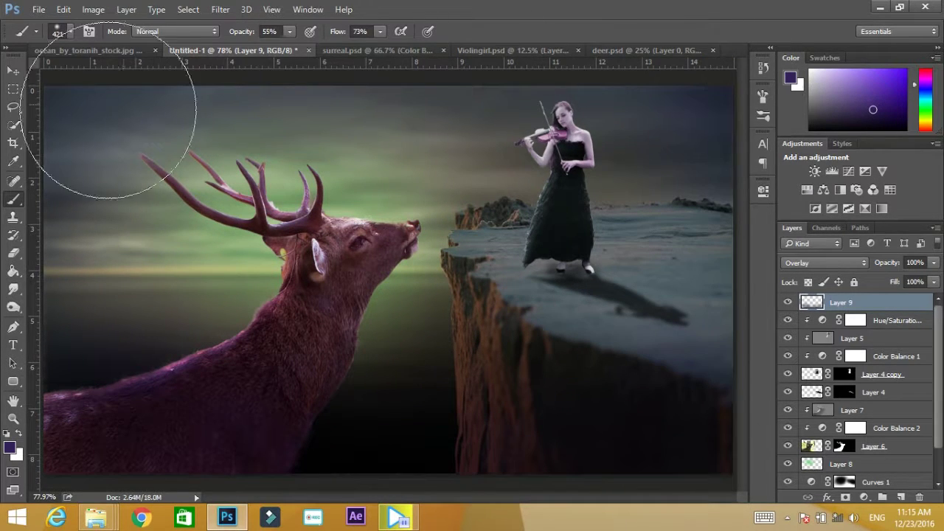
{"action": "left_click_drag", "start_coordinate": [126, 84], "coordinate": [74, 131]}
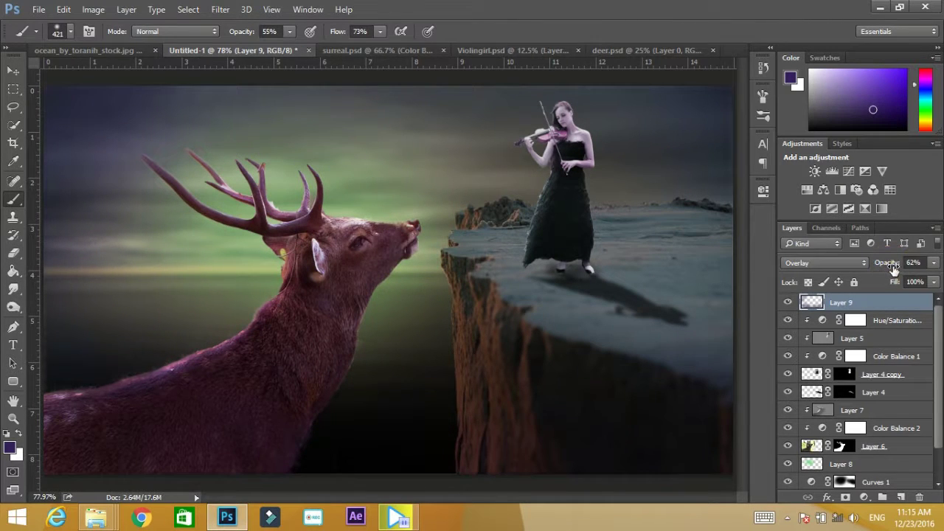
{"action": "left_click", "coordinate": [220, 9]}
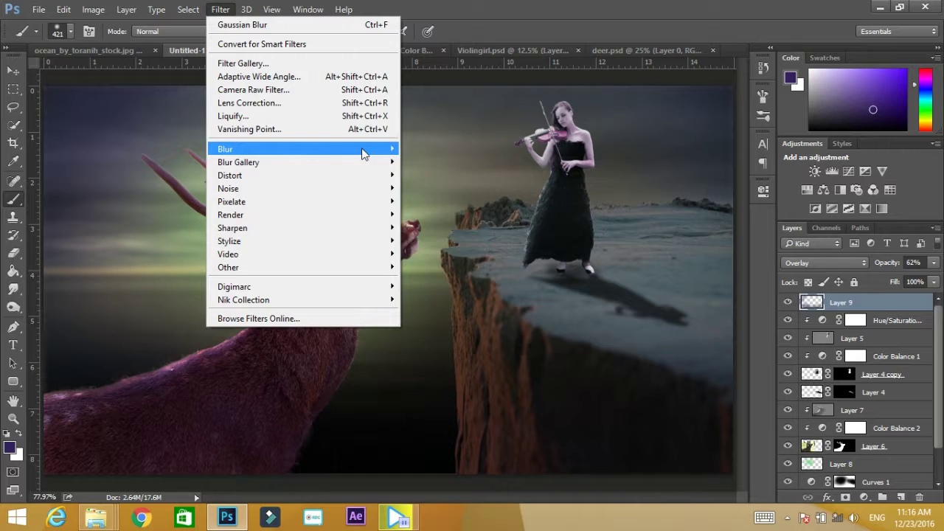
{"action": "left_click", "coordinate": [442, 200]}
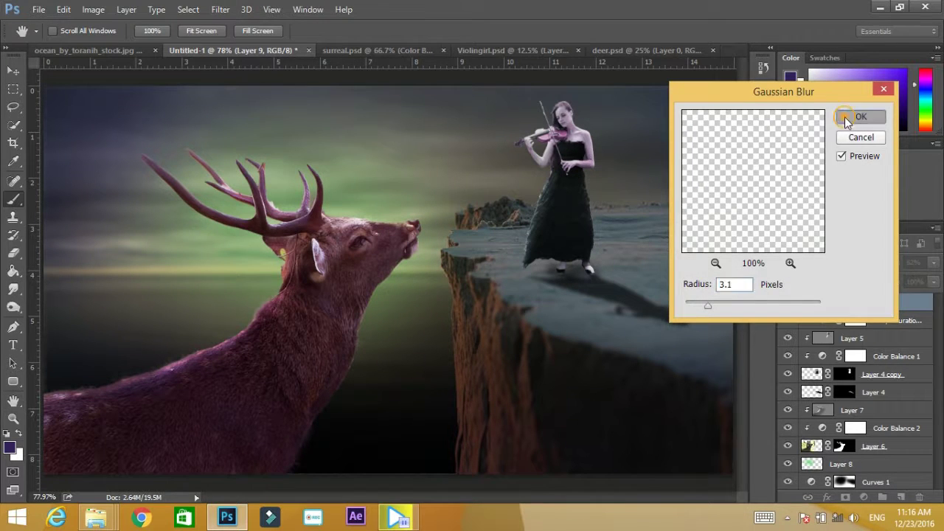
{"action": "left_click", "coordinate": [859, 117]}
{"action": "key", "text": "e"}
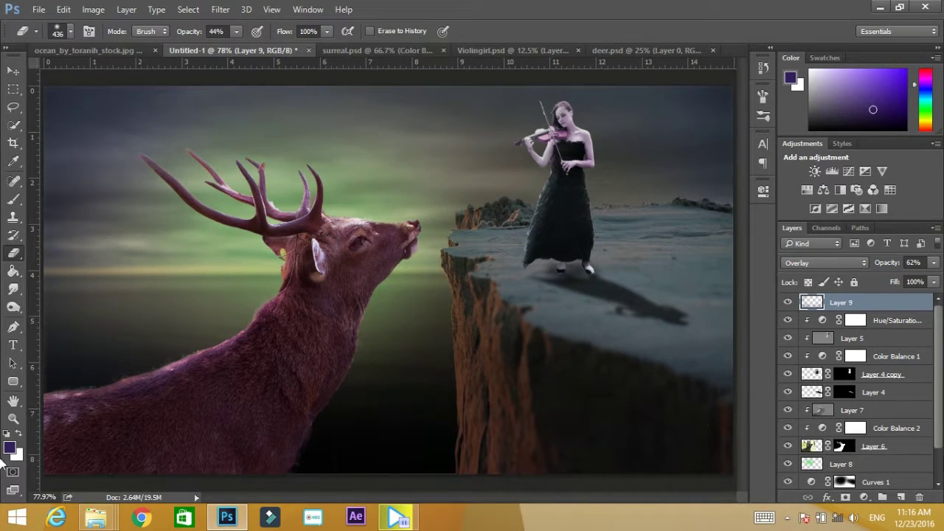
Step: On new Layer 10, paint a bright green soft-brush glow around the deer's head
{"action": "left_click", "coordinate": [902, 495]}
{"action": "left_click", "coordinate": [13, 199]}
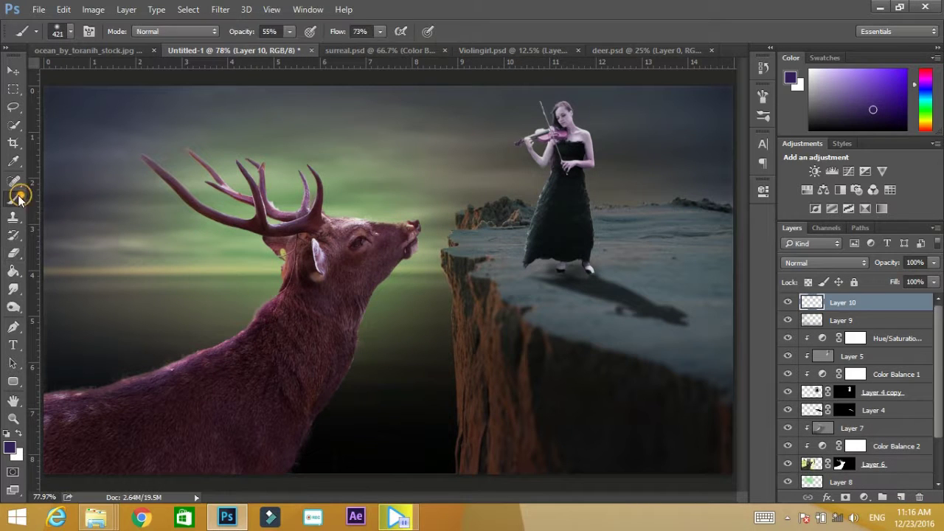
{"action": "left_click", "coordinate": [11, 448]}
{"action": "left_click_drag", "start_coordinate": [678, 274], "coordinate": [678, 332]}
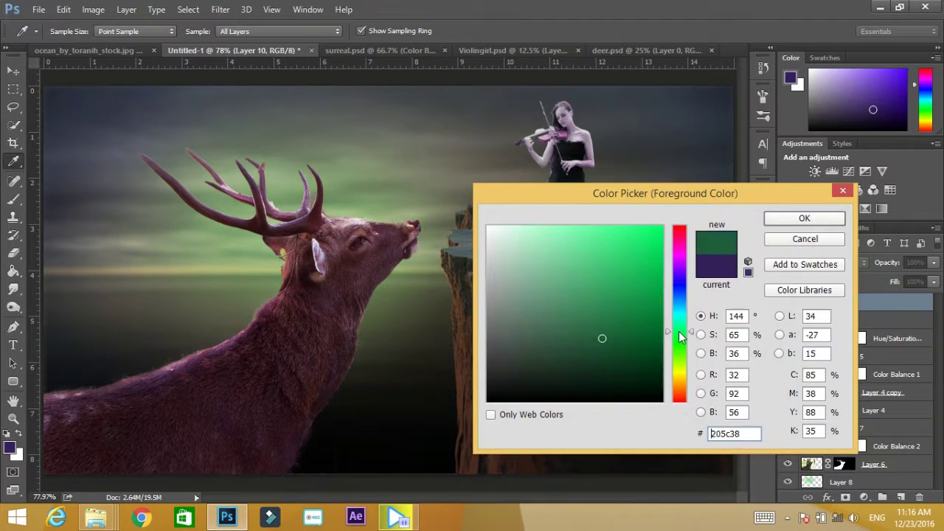
{"action": "left_click", "coordinate": [606, 252]}
{"action": "left_click", "coordinate": [803, 218]}
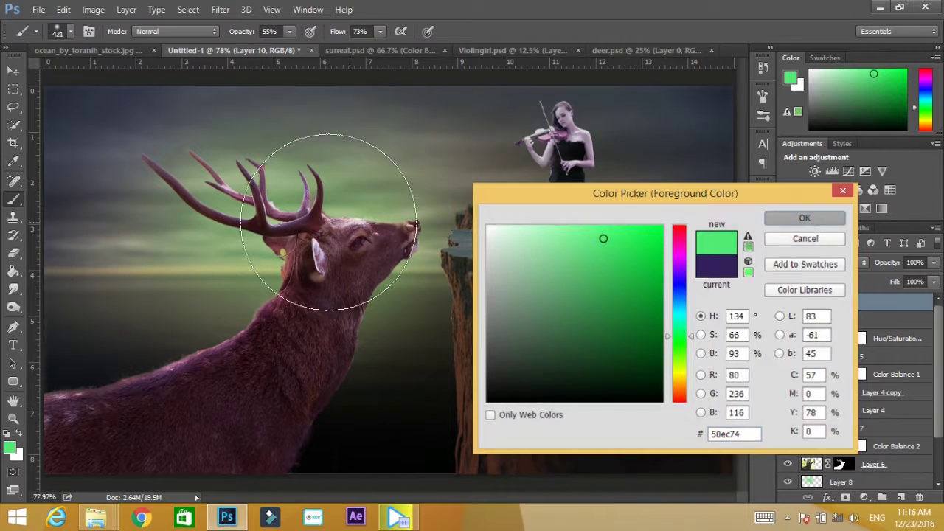
{"action": "mouse_move", "coordinate": [332, 269]}
{"action": "left_mouse_down"}
{"action": "mouse_move", "coordinate": [379, 263]}
{"action": "mouse_move", "coordinate": [243, 214]}
{"action": "mouse_move", "coordinate": [269, 253]}
{"action": "left_mouse_up"}
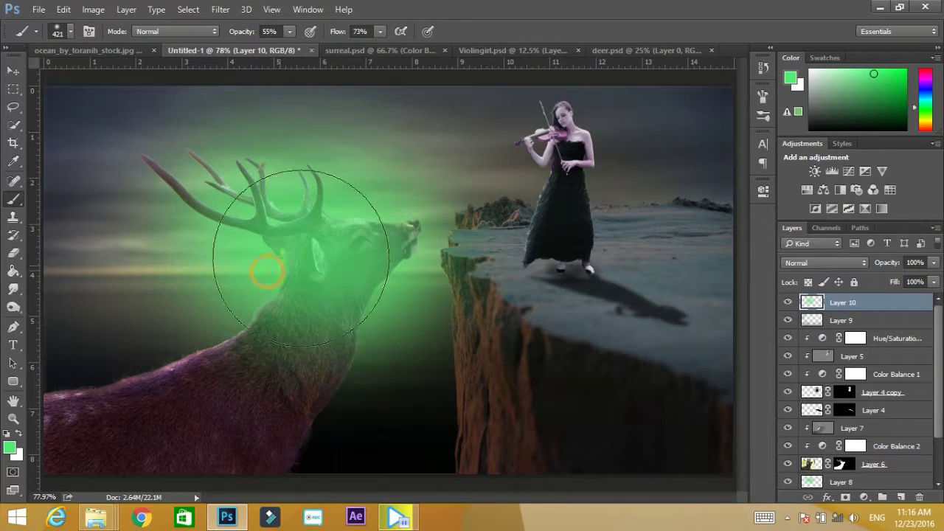
Step: Set Layer 10 to Overlay, add green over the neck, and lower opacity to 57%
{"action": "left_click", "coordinate": [825, 263]}
{"action": "left_click", "coordinate": [811, 140]}
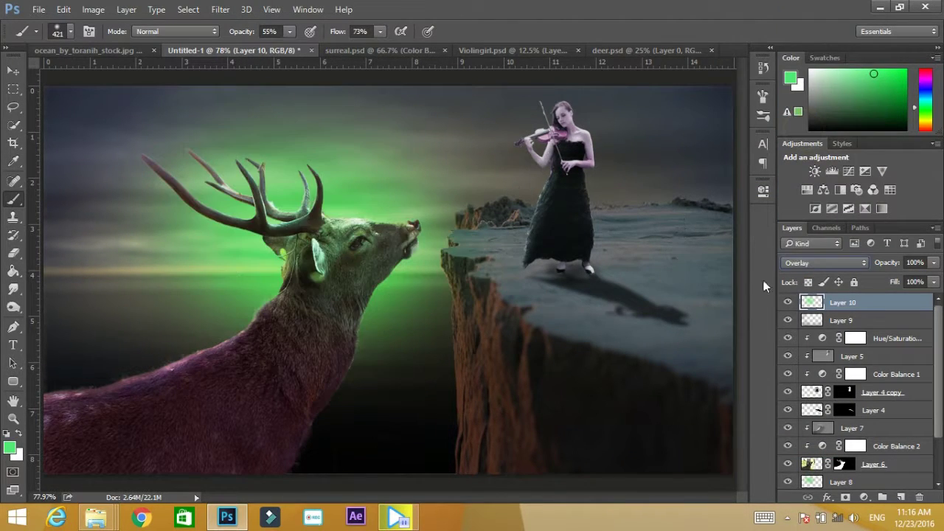
{"action": "mouse_move", "coordinate": [280, 305]}
{"action": "left_mouse_down"}
{"action": "mouse_move", "coordinate": [169, 411]}
{"action": "mouse_move", "coordinate": [200, 379]}
{"action": "mouse_move", "coordinate": [376, 285]}
{"action": "left_mouse_up"}
{"action": "left_click_drag", "start_coordinate": [864, 270], "coordinate": [879, 270]}
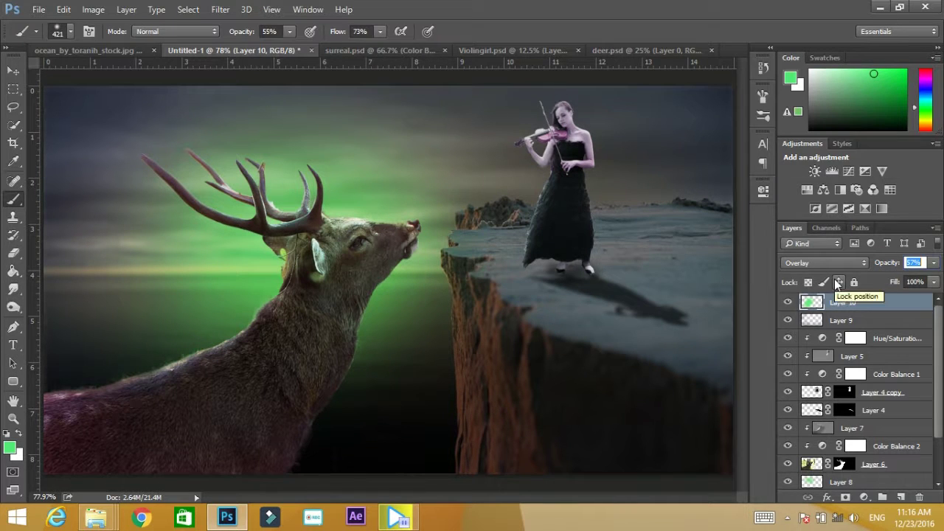
{"action": "left_click", "coordinate": [870, 395]}
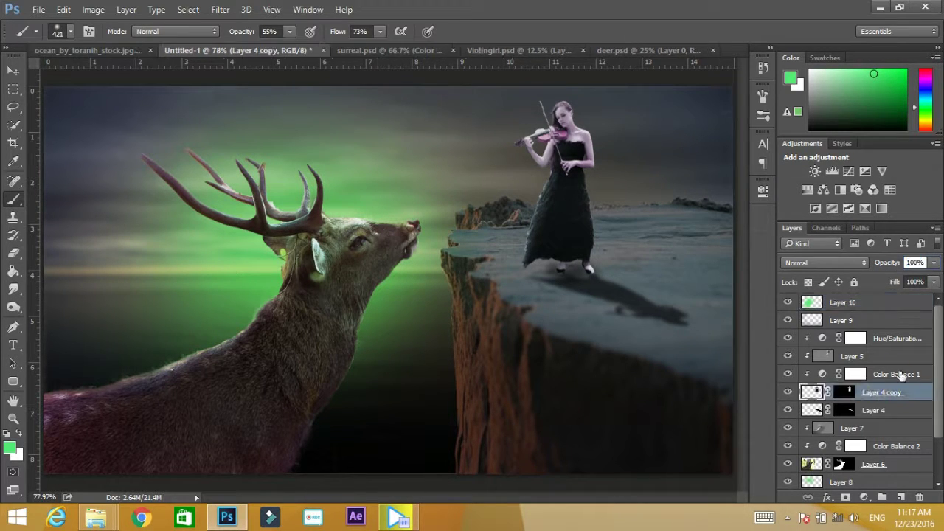
Step: Shift Color Balance 1's midtones toward red and green
{"action": "left_click", "coordinate": [901, 376]}
{"action": "double_click", "coordinate": [822, 373]}
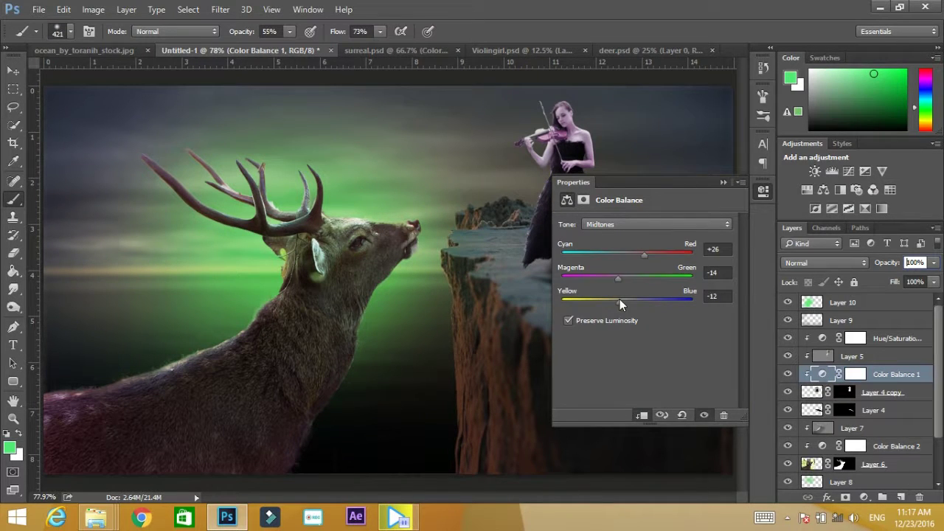
{"action": "mouse_move", "coordinate": [619, 299]}
{"action": "left_mouse_down"}
{"action": "mouse_move", "coordinate": [602, 295]}
{"action": "mouse_move", "coordinate": [646, 280]}
{"action": "left_mouse_up"}
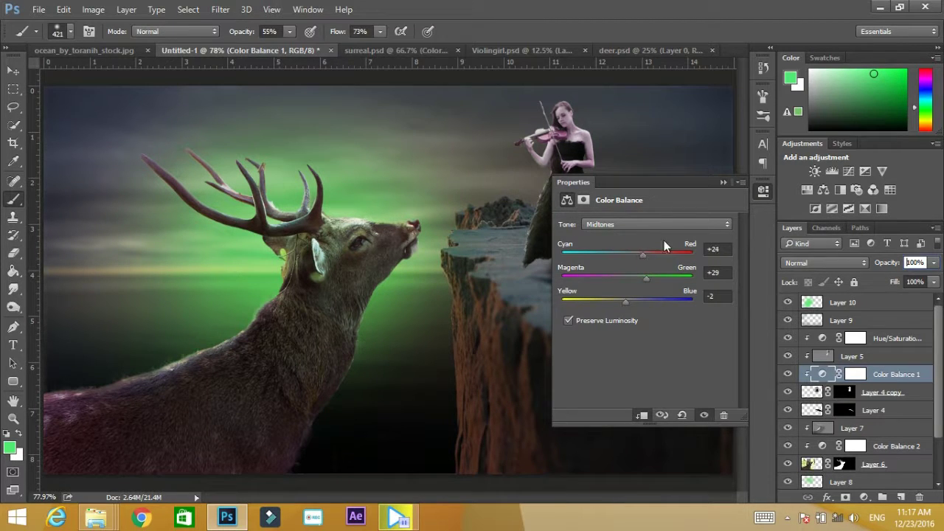
{"action": "left_click", "coordinate": [722, 183]}
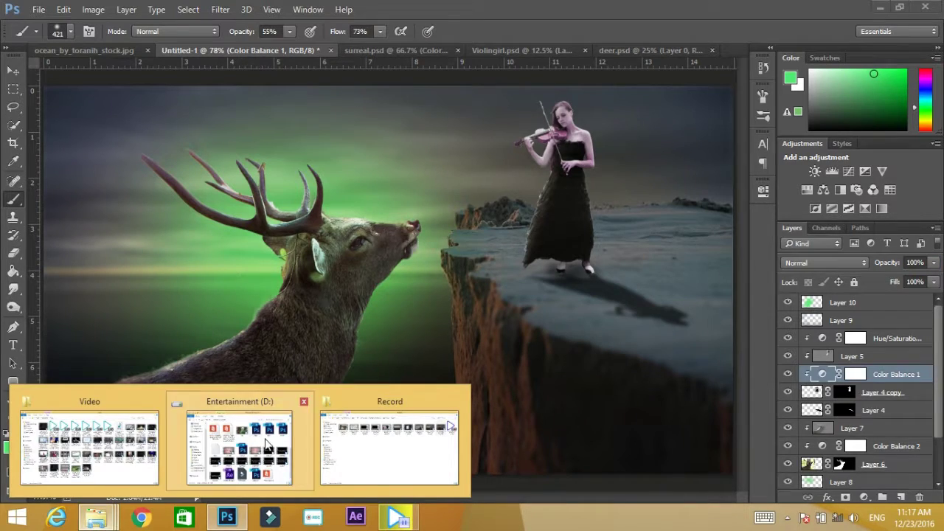
Step: Open butterfly_21_by_wolverine041269-d65c8os.png from the Devianart folder in Photoshop
{"action": "mouse_move", "coordinate": [96, 516]}
{"action": "left_click", "coordinate": [251, 446]}
{"action": "left_click", "coordinate": [855, 86]}
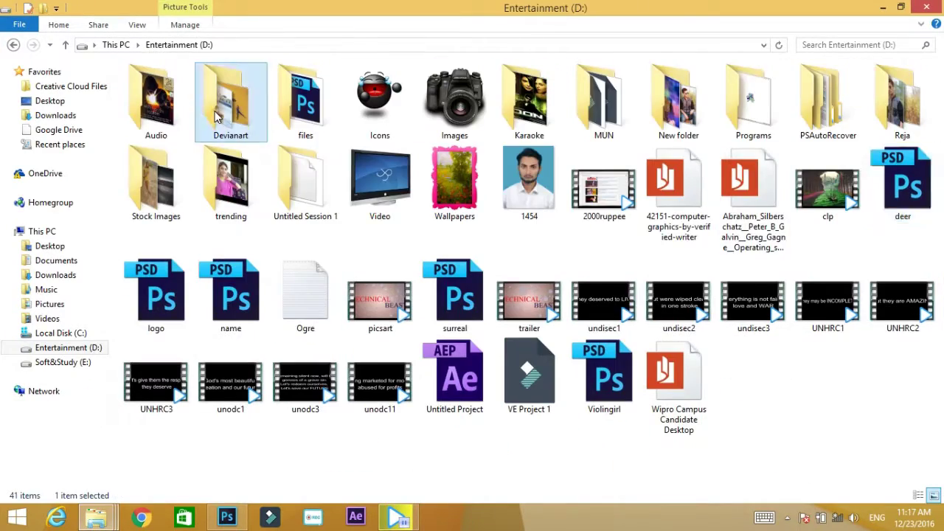
{"action": "double_click", "coordinate": [240, 110]}
{"action": "left_click", "coordinate": [802, 124]}
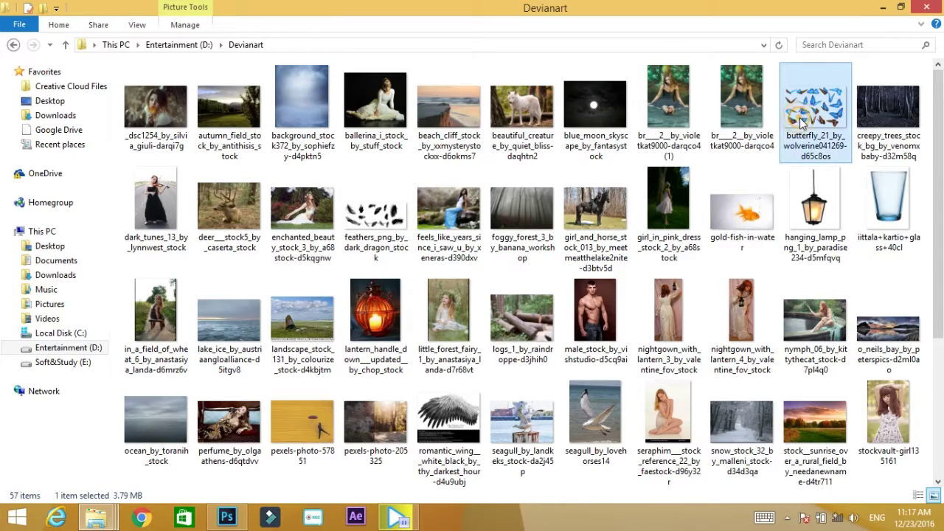
{"action": "right_click", "coordinate": [801, 124]}
{"action": "left_click", "coordinate": [594, 244]}
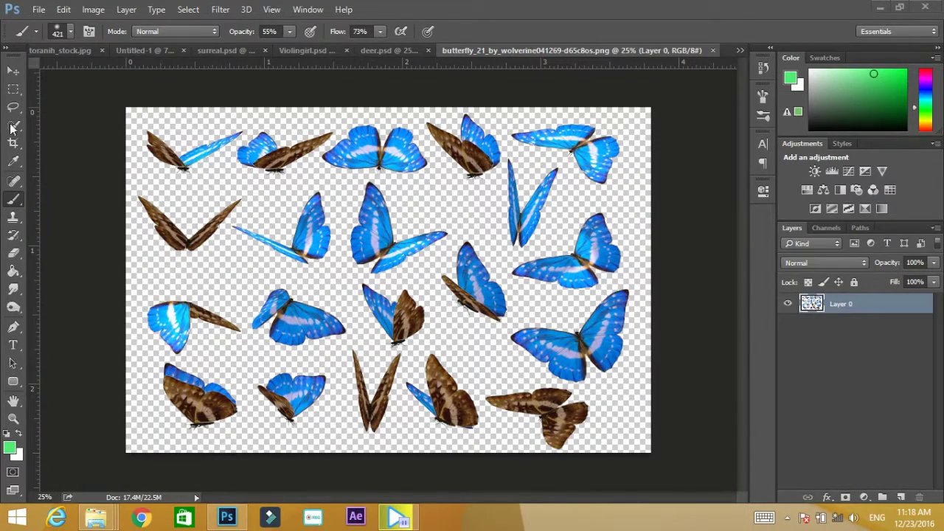
Step: Lasso one blue butterfly from the sheet and drag it into Untitled-1 as Layer 11
{"action": "right_click", "coordinate": [13, 107]}
{"action": "left_click", "coordinate": [70, 118]}
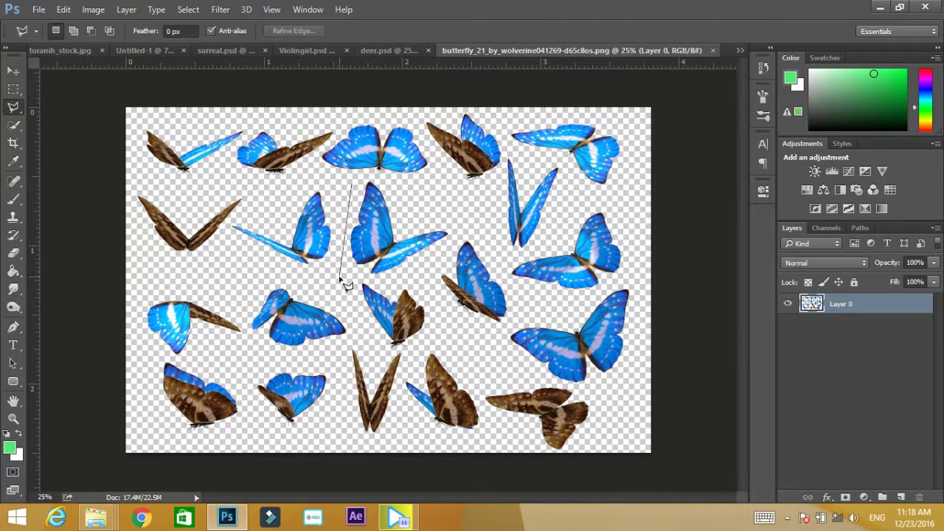
{"action": "left_click", "coordinate": [390, 181]}
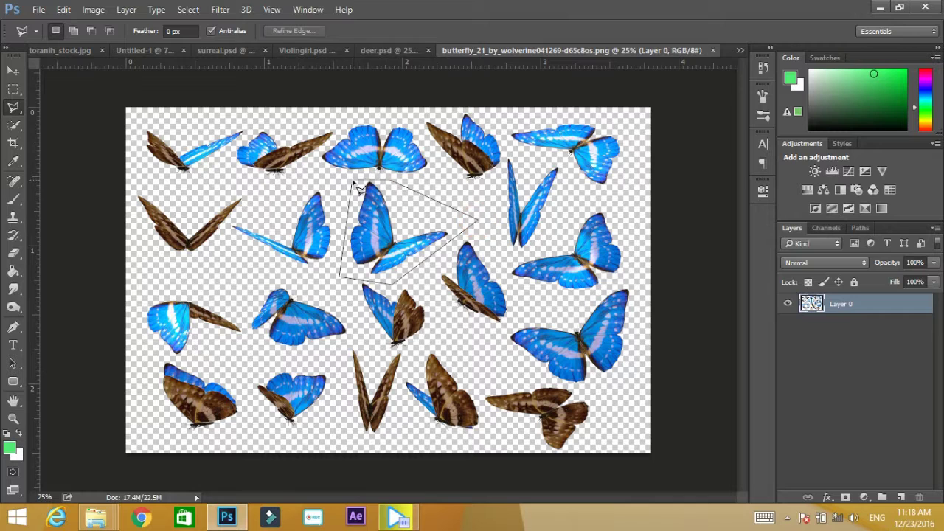
{"action": "left_click", "coordinate": [352, 182]}
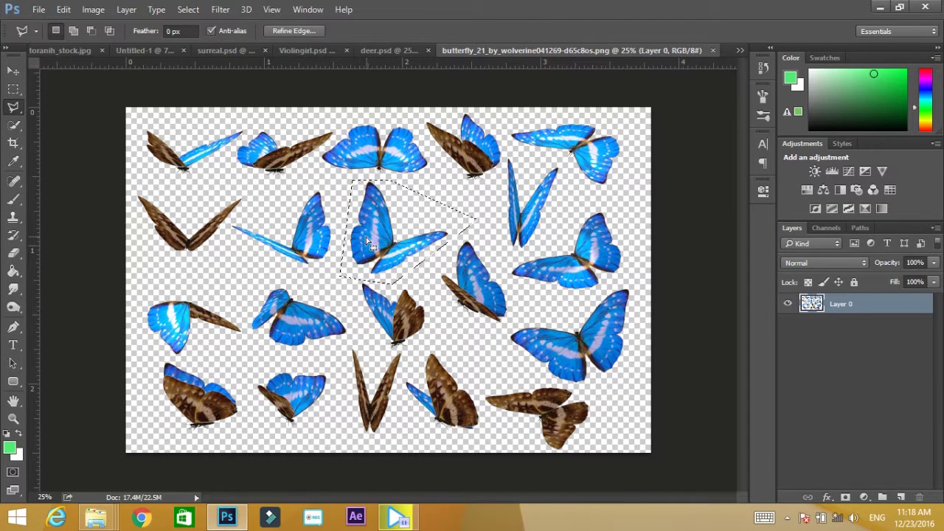
{"action": "key", "text": "v"}
{"action": "mouse_move", "coordinate": [383, 259]}
{"action": "left_mouse_down"}
{"action": "mouse_move", "coordinate": [230, 230]}
{"action": "mouse_move", "coordinate": [318, 253]}
{"action": "left_mouse_up"}
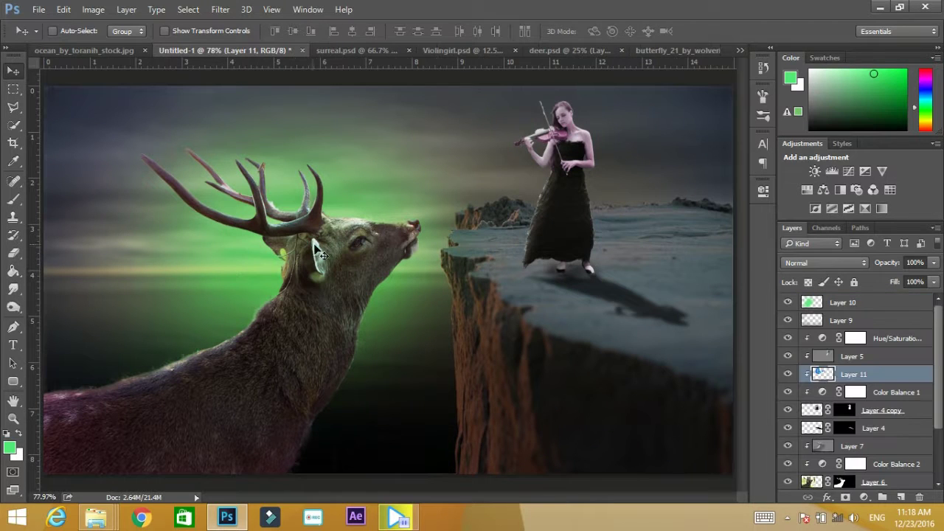
Step: Move Layer 11 to the top and shrink the butterfly to about 19%, perched on the deer's antler
{"action": "left_click_drag", "start_coordinate": [854, 376], "coordinate": [870, 307]}
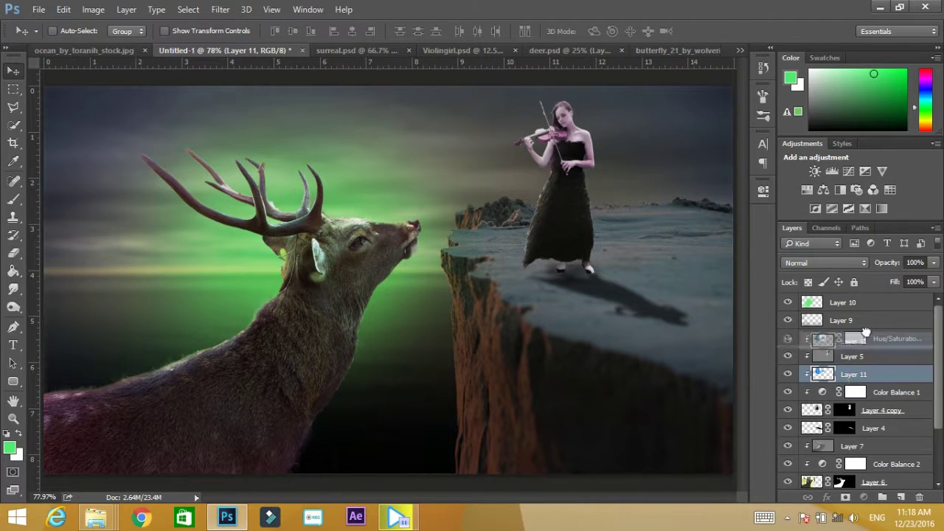
{"action": "key", "text": "ctrl+t"}
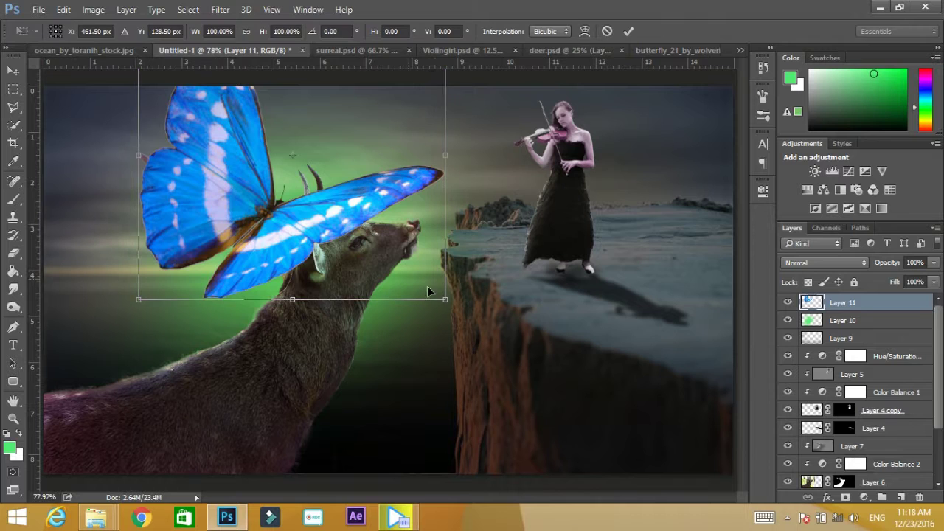
{"action": "mouse_move", "coordinate": [444, 300]}
{"action": "left_mouse_down"}
{"action": "mouse_move", "coordinate": [331, 159]}
{"action": "mouse_move", "coordinate": [331, 130]}
{"action": "left_mouse_up"}
{"action": "left_click_drag", "start_coordinate": [236, 112], "coordinate": [264, 221]}
{"action": "mouse_move", "coordinate": [337, 273]}
{"action": "left_mouse_down"}
{"action": "mouse_move", "coordinate": [363, 295]}
{"action": "mouse_move", "coordinate": [258, 223]}
{"action": "mouse_move", "coordinate": [297, 166]}
{"action": "mouse_move", "coordinate": [267, 165]}
{"action": "left_mouse_up"}
{"action": "left_click", "coordinate": [627, 31]}
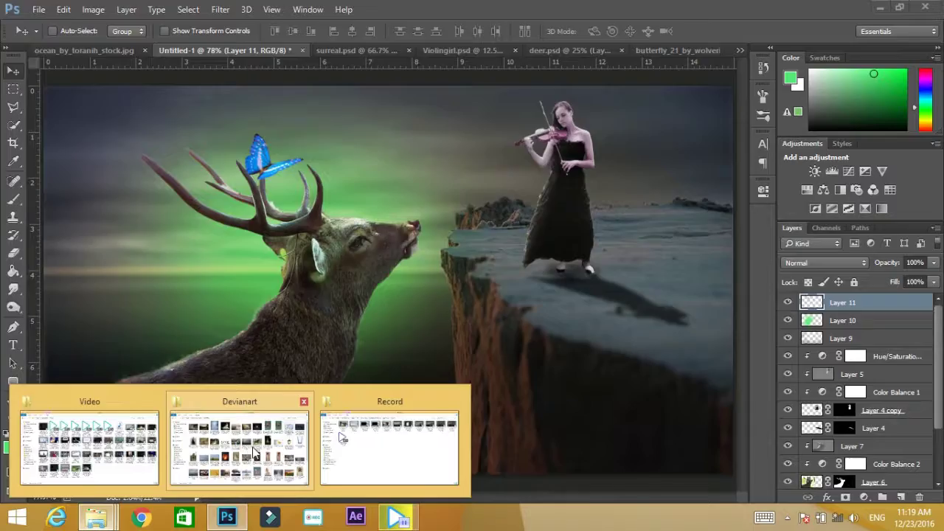
Step: Open the seagull stock image from the stock images folder in Photoshop
{"action": "mouse_move", "coordinate": [95, 516]}
{"action": "left_click", "coordinate": [236, 441]}
{"action": "right_click", "coordinate": [603, 434]}
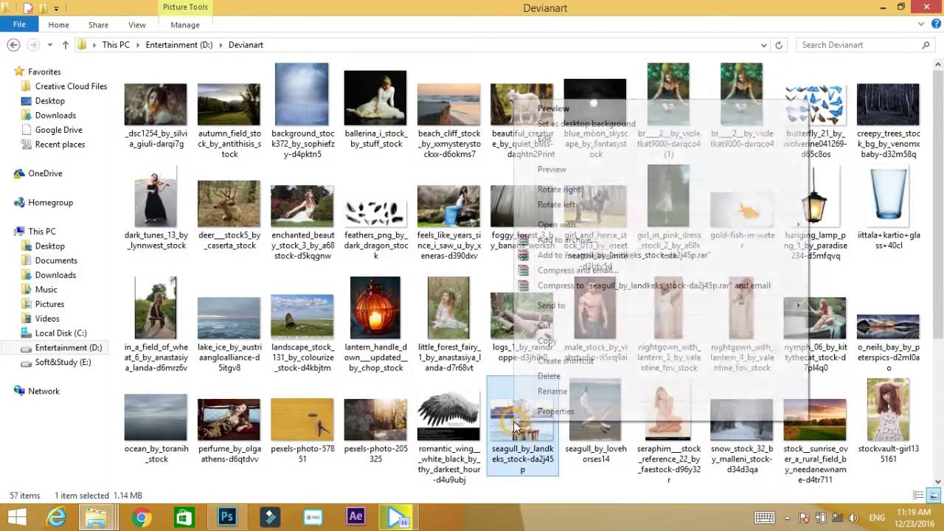
{"action": "left_click", "coordinate": [516, 243]}
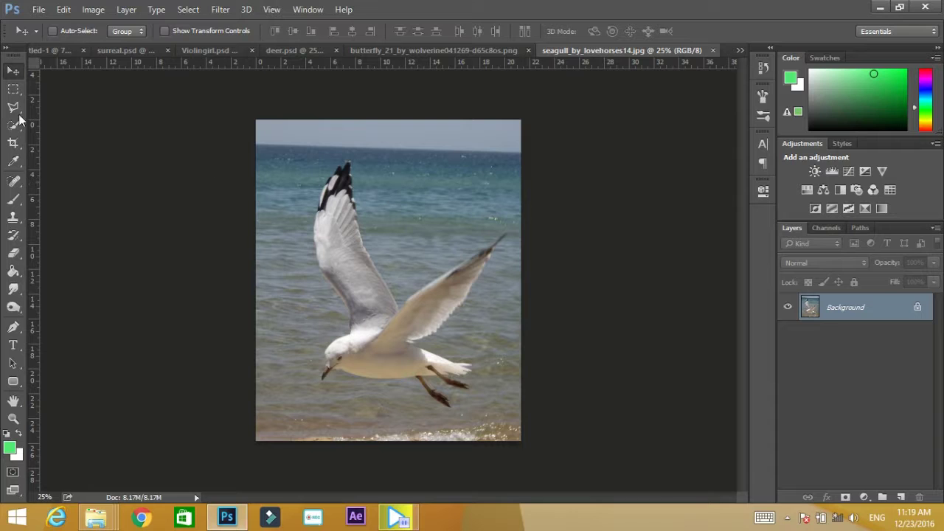
Step: Quick-select the seagull's wings, body, tail and feet, excluding the water between the wings
{"action": "left_click", "coordinate": [16, 124]}
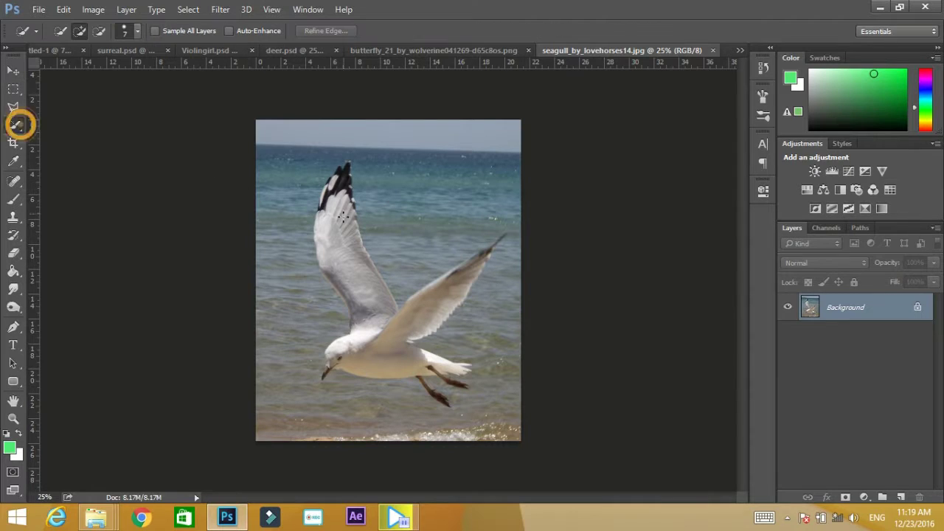
{"action": "left_click", "coordinate": [361, 359]}
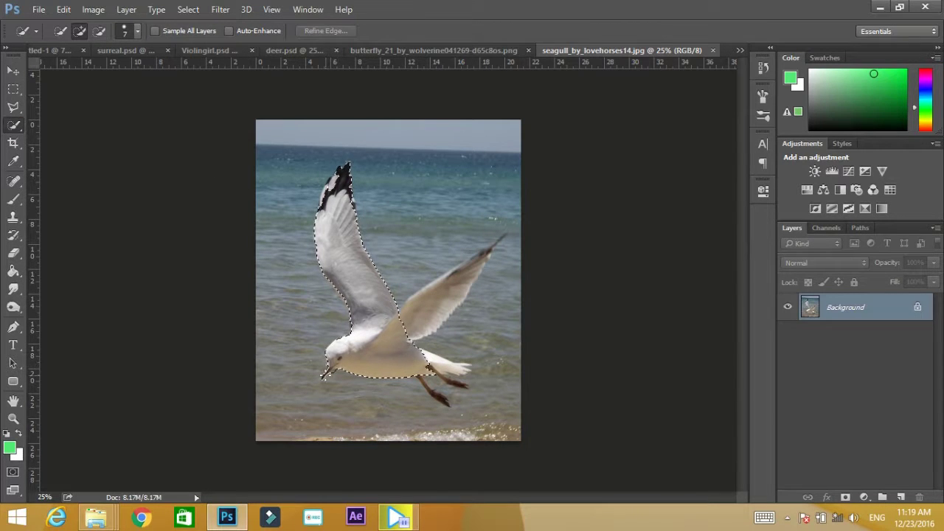
{"action": "left_click_drag", "start_coordinate": [499, 237], "coordinate": [504, 235]}
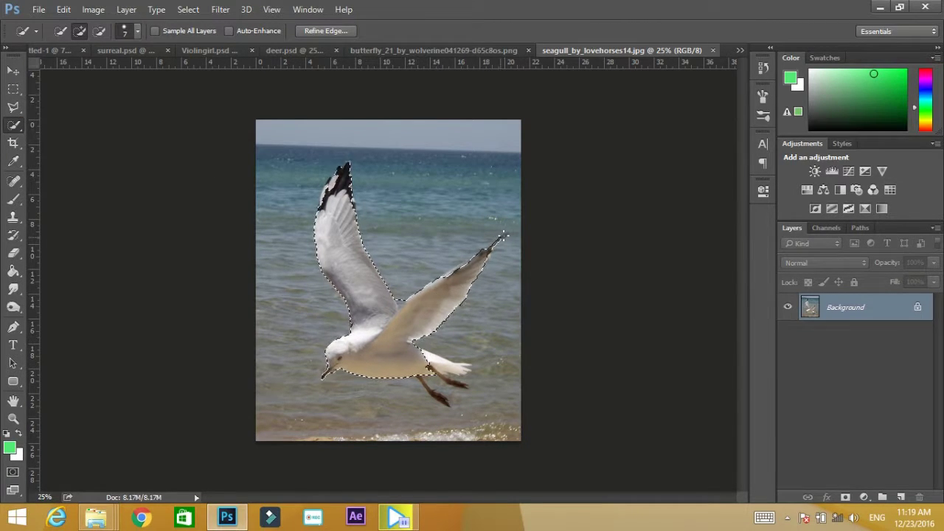
{"action": "key", "text": "z"}
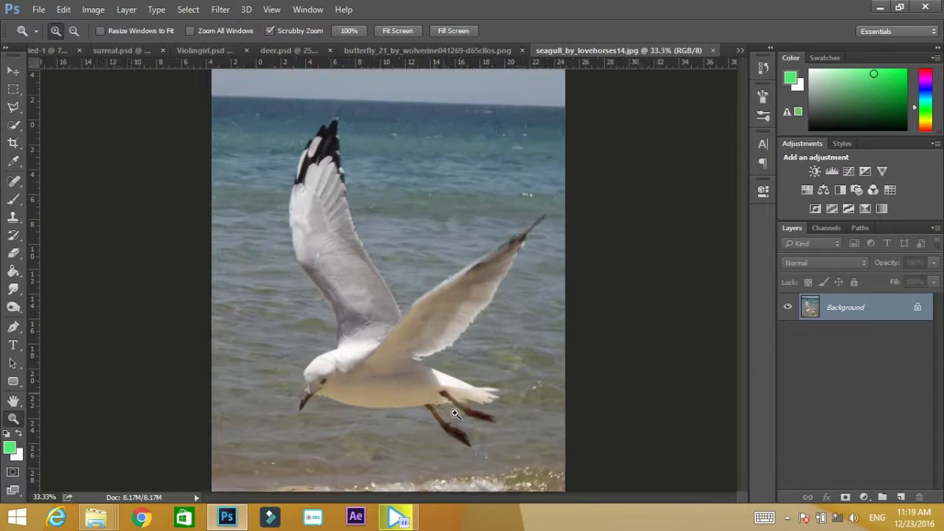
{"action": "left_click", "coordinate": [441, 400]}
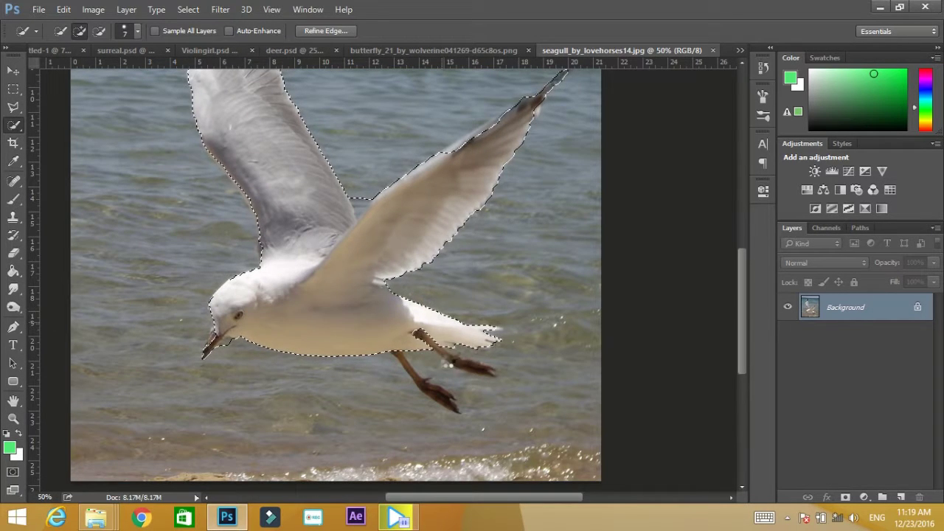
{"action": "mouse_move", "coordinate": [466, 353]}
{"action": "left_mouse_down"}
{"action": "mouse_move", "coordinate": [481, 363]}
{"action": "mouse_move", "coordinate": [442, 401]}
{"action": "left_mouse_up"}
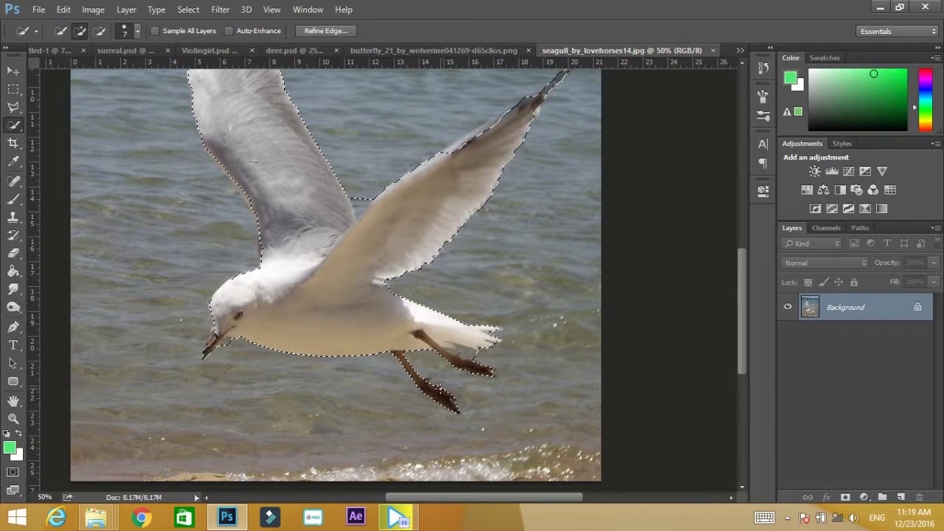
{"action": "left_click", "coordinate": [99, 31]}
{"action": "left_click", "coordinate": [357, 200]}
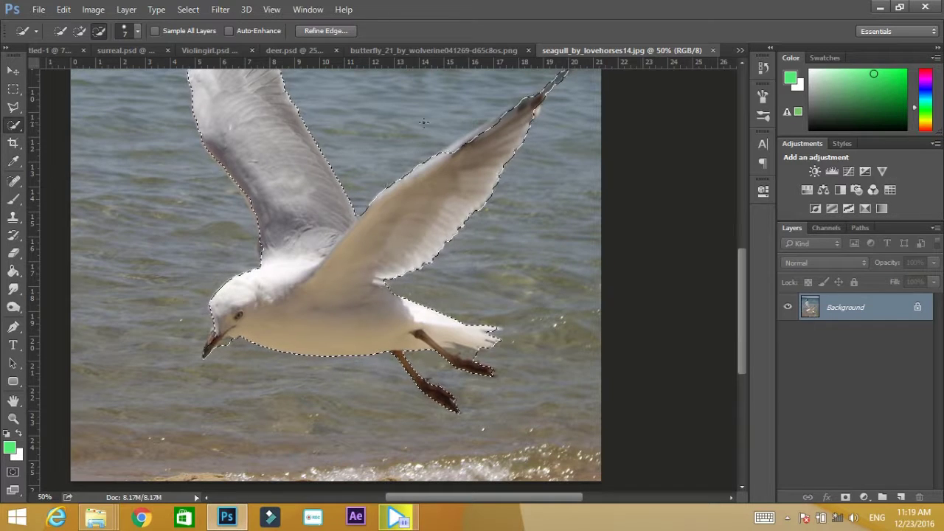
{"action": "left_click", "coordinate": [80, 31]}
{"action": "left_click_drag", "start_coordinate": [445, 129], "coordinate": [498, 124]}
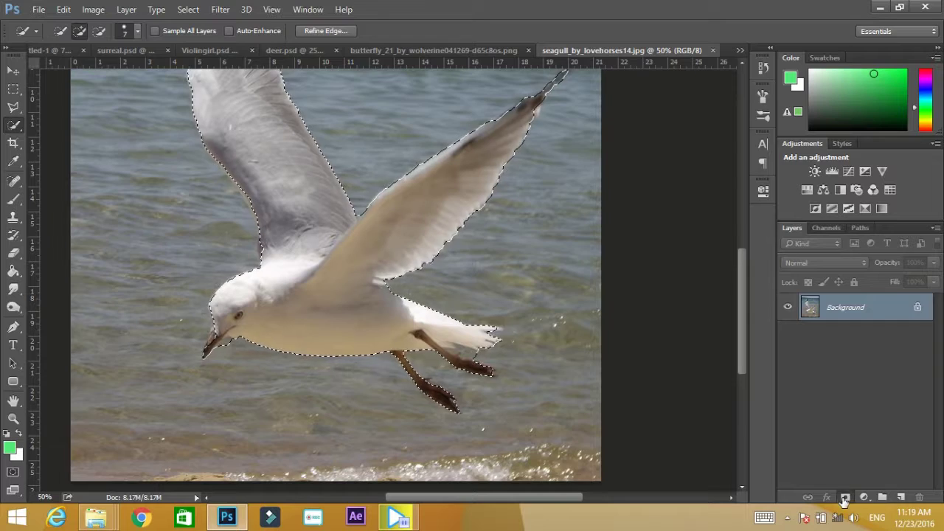
Step: Mask out the water background, refine the seagull mask and drag the bird toward Untitled-1
{"action": "left_click", "coordinate": [845, 497]}
{"action": "right_click", "coordinate": [839, 303]}
{"action": "left_click", "coordinate": [843, 400]}
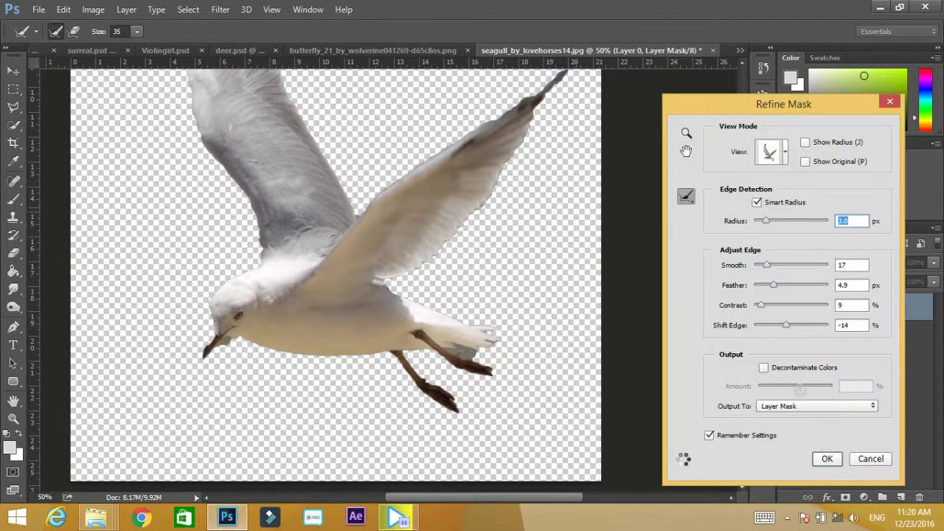
{"action": "left_click", "coordinate": [826, 457]}
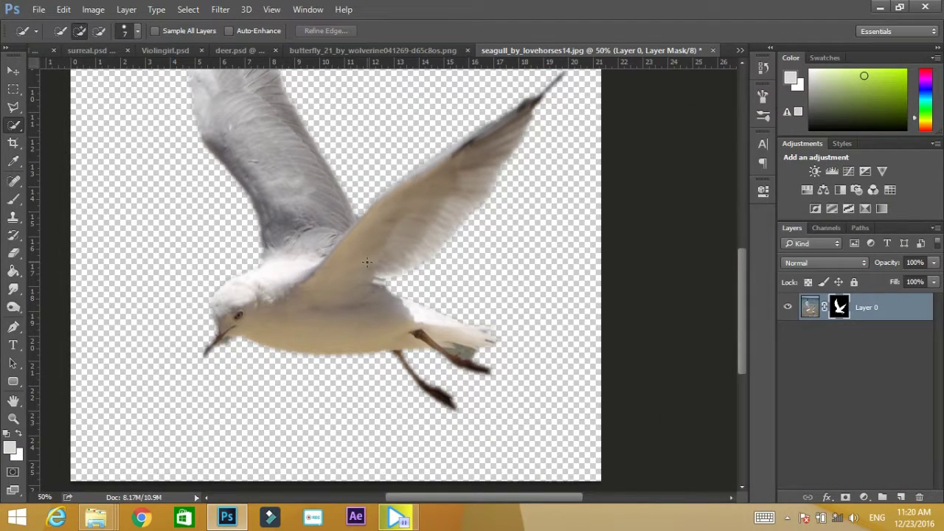
{"action": "key", "text": "v"}
{"action": "mouse_move", "coordinate": [284, 276]}
{"action": "left_mouse_down"}
{"action": "mouse_move", "coordinate": [237, 135]}
{"action": "mouse_move", "coordinate": [49, 53]}
{"action": "mouse_move", "coordinate": [137, 83]}
{"action": "left_mouse_up"}
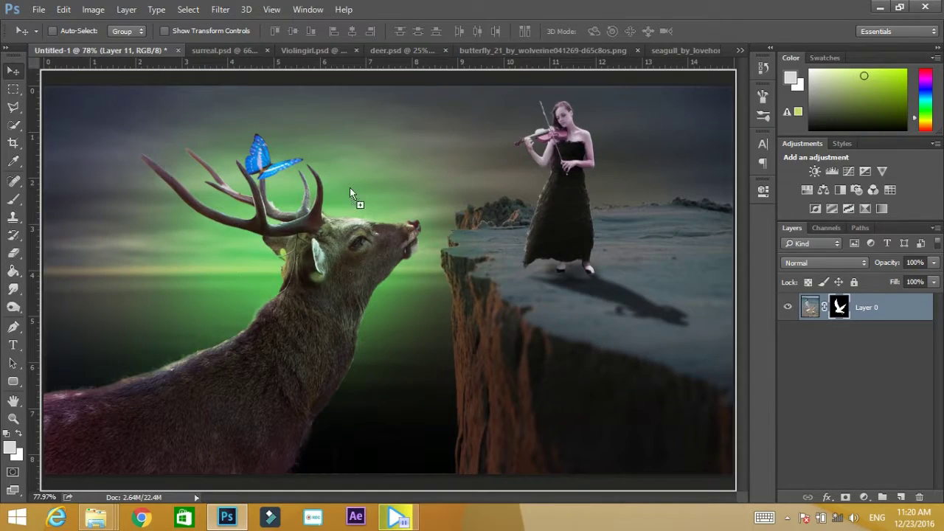
Step: Drop the seagull in as Layer 12, shrink it to about 9% and place it in the sky
{"action": "left_click_drag", "start_coordinate": [350, 188], "coordinate": [377, 237]}
{"action": "key", "text": "ctrl+t"}
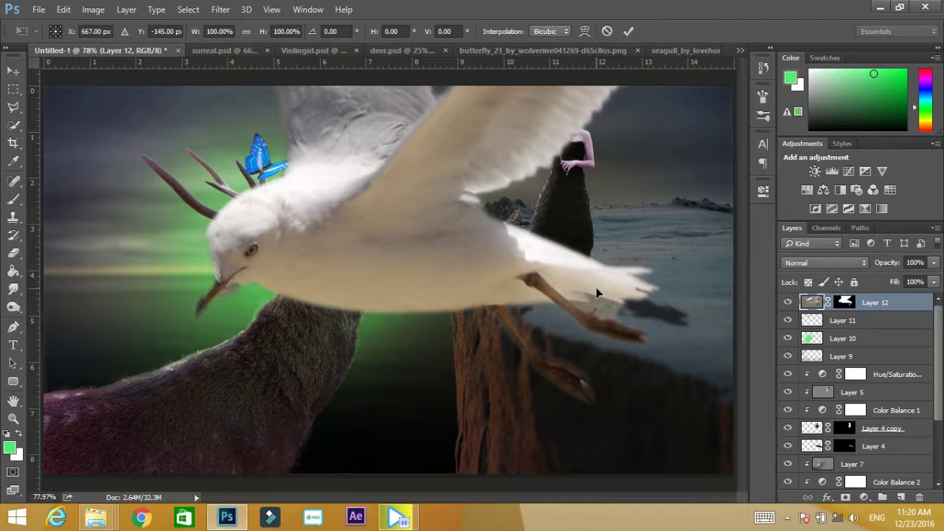
{"action": "key", "text": "ctrl+0"}
{"action": "left_click_drag", "start_coordinate": [501, 77], "coordinate": [332, 286]}
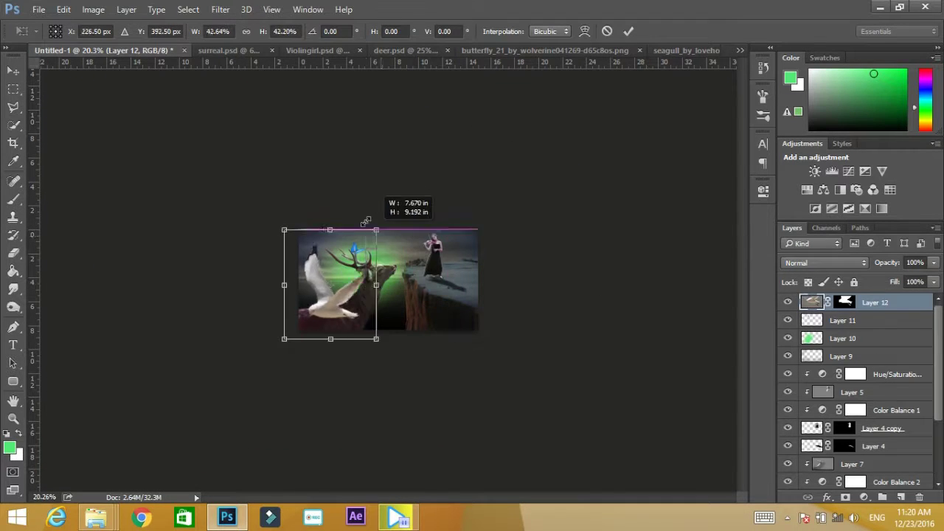
{"action": "key", "text": "ctrl+0"}
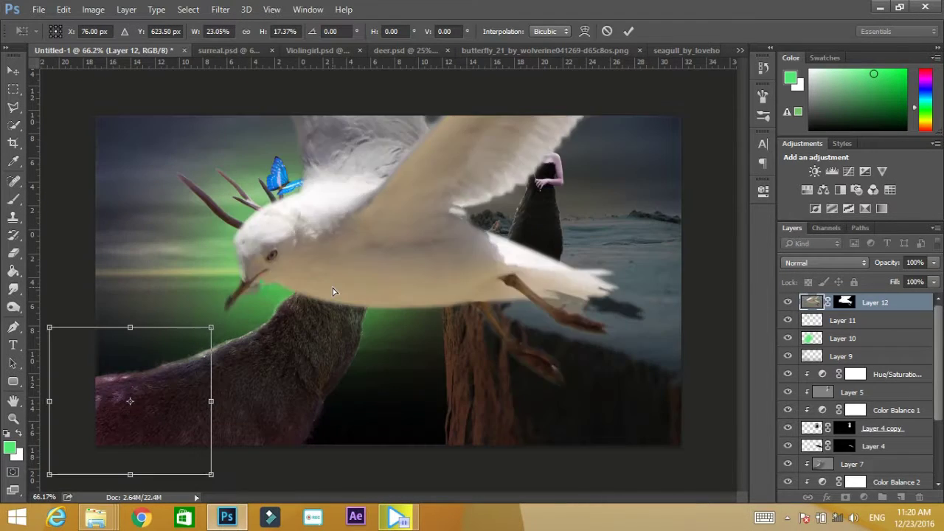
{"action": "left_click_drag", "start_coordinate": [139, 348], "coordinate": [385, 157]}
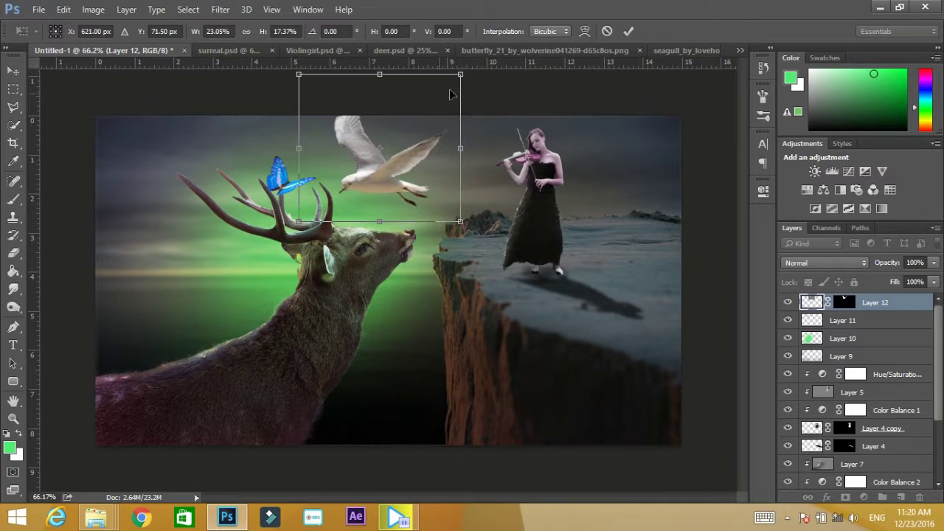
{"action": "left_click_drag", "start_coordinate": [453, 135], "coordinate": [361, 167]}
{"action": "left_click_drag", "start_coordinate": [337, 206], "coordinate": [386, 153]}
{"action": "left_click", "coordinate": [628, 31]}
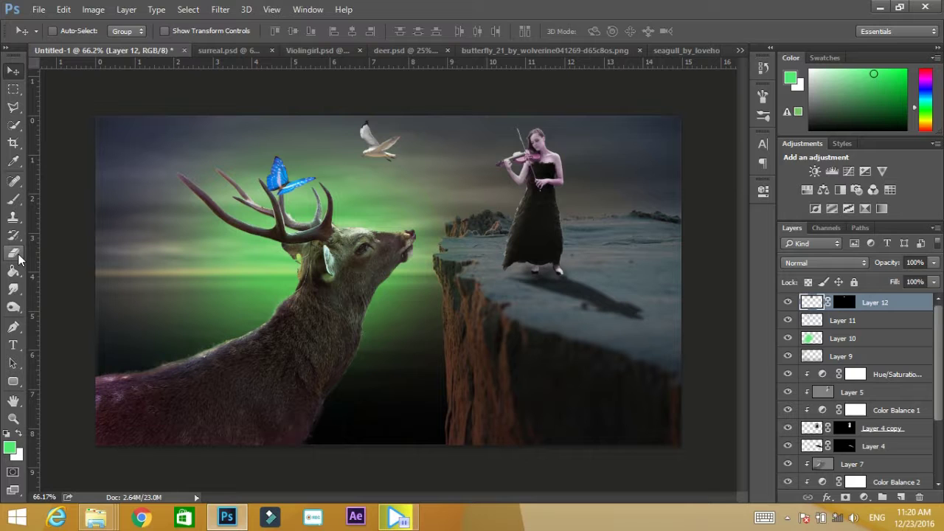
Step: Burn the seagull's wing, belly and white underbody slightly darker
{"action": "left_click", "coordinate": [14, 308]}
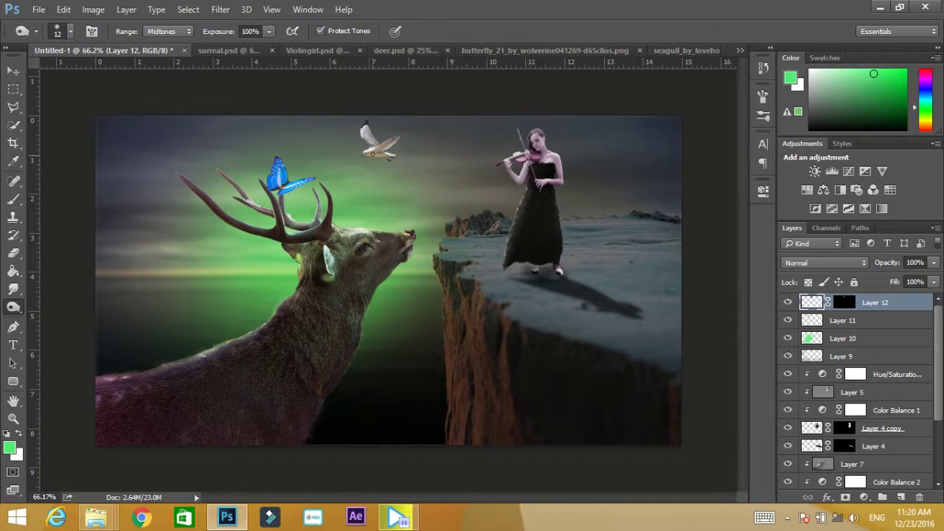
{"action": "mouse_move", "coordinate": [373, 152]}
{"action": "left_mouse_down"}
{"action": "mouse_move", "coordinate": [415, 125]}
{"action": "mouse_move", "coordinate": [342, 165]}
{"action": "left_mouse_up"}
{"action": "key", "text": "ctrl+z"}
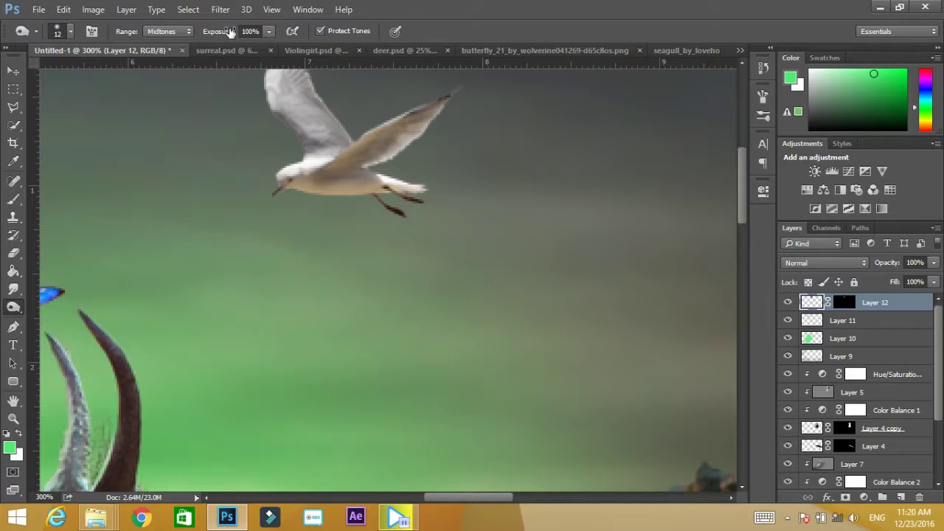
{"action": "left_click_drag", "start_coordinate": [415, 129], "coordinate": [394, 136]}
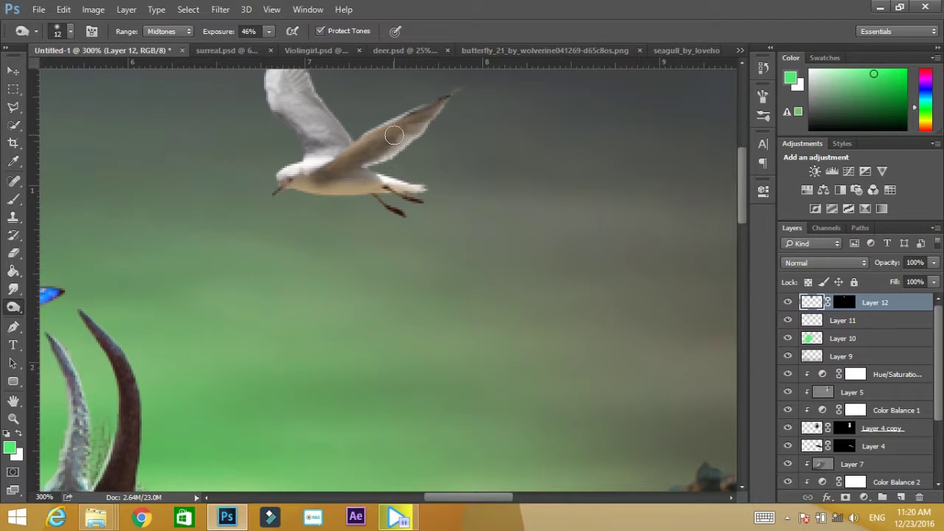
{"action": "left_click_drag", "start_coordinate": [371, 184], "coordinate": [421, 187]}
{"action": "left_click_drag", "start_coordinate": [295, 193], "coordinate": [404, 182]}
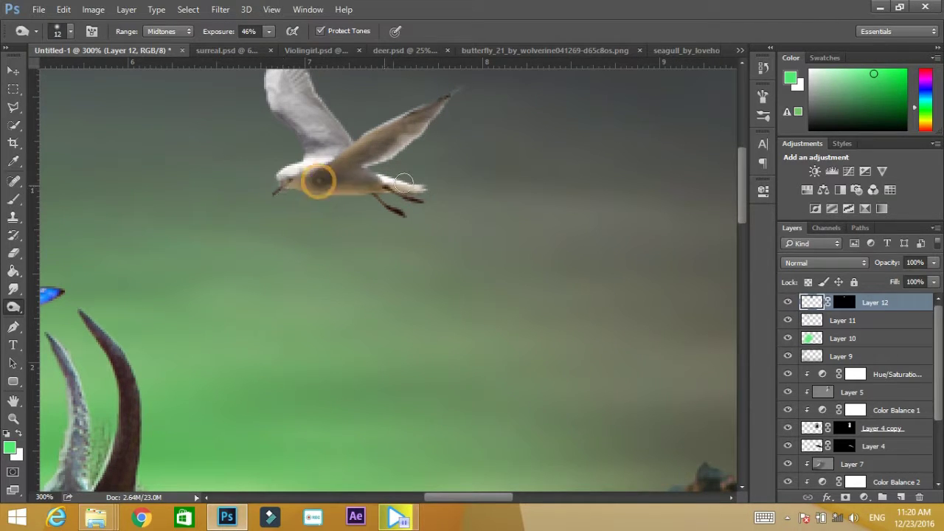
{"action": "left_click_drag", "start_coordinate": [330, 153], "coordinate": [299, 175]}
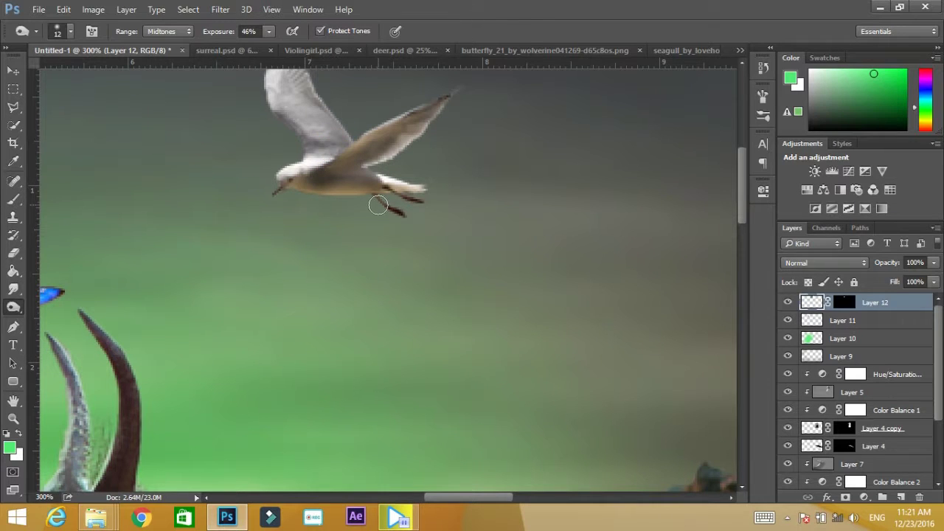
Step: Switch to the Dodge tool (Highlights, 39% exposure) and fit the composition in view
{"action": "right_click", "coordinate": [15, 304]}
{"action": "left_click", "coordinate": [70, 305]}
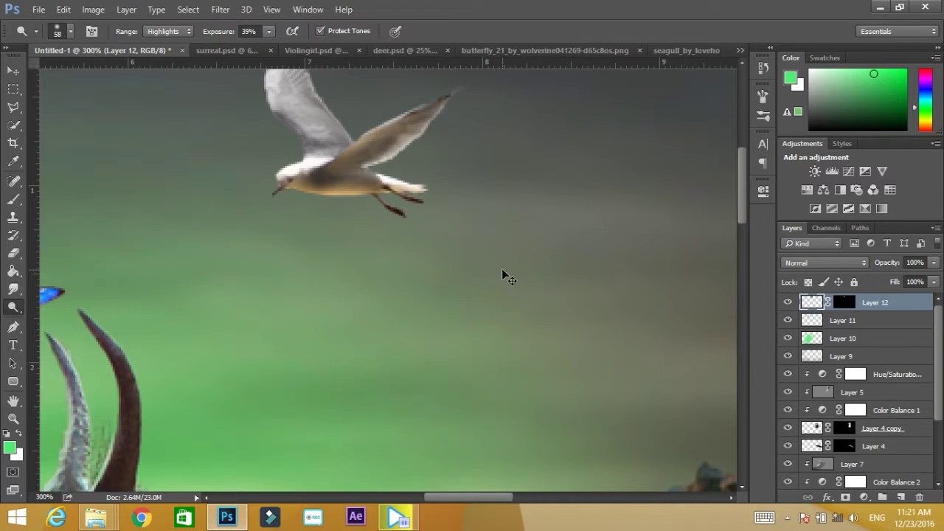
{"action": "key", "text": "ctrl+0"}
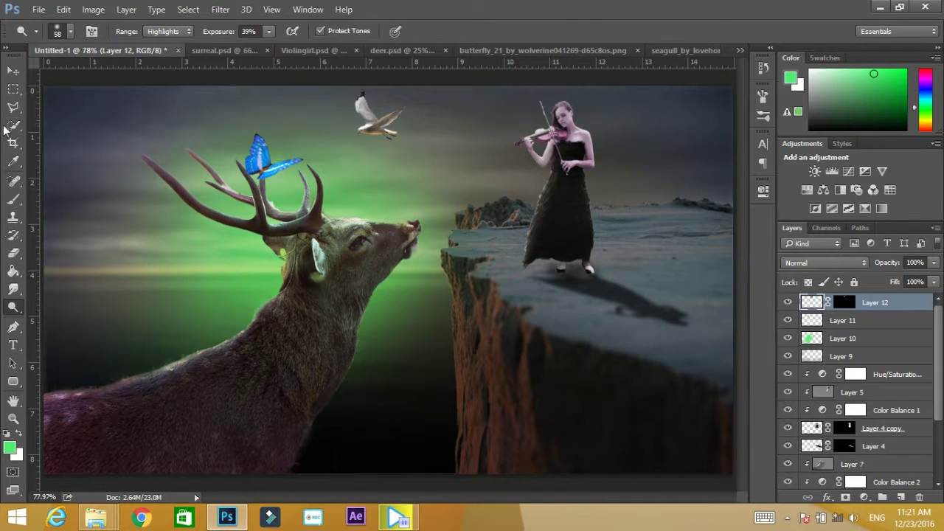
Step: Add a black Solid Color fill layer over a rectangle around the deer's head
{"action": "left_click", "coordinate": [13, 89]}
{"action": "left_click_drag", "start_coordinate": [224, 190], "coordinate": [463, 373]}
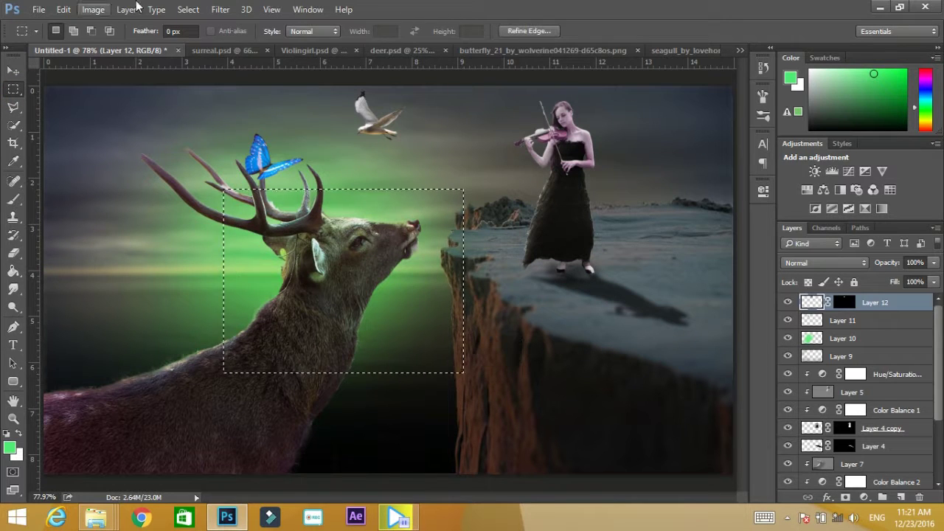
{"action": "left_click", "coordinate": [864, 498]}
{"action": "left_click", "coordinate": [863, 248]}
{"action": "left_click_drag", "start_coordinate": [574, 383], "coordinate": [587, 442]}
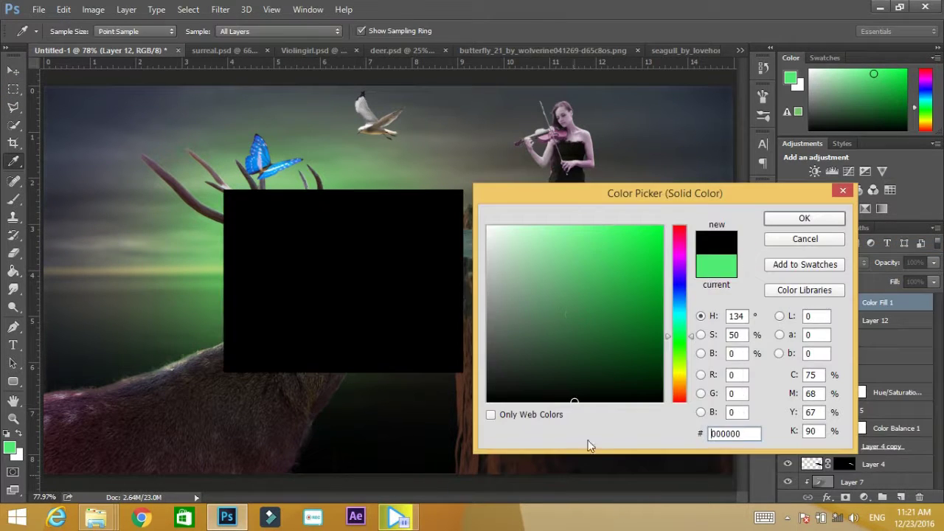
{"action": "left_click", "coordinate": [803, 220]}
Step: Rasterize the fill layer, then apply Add Noise and a Gaussian Blur to it
{"action": "left_click", "coordinate": [221, 9]}
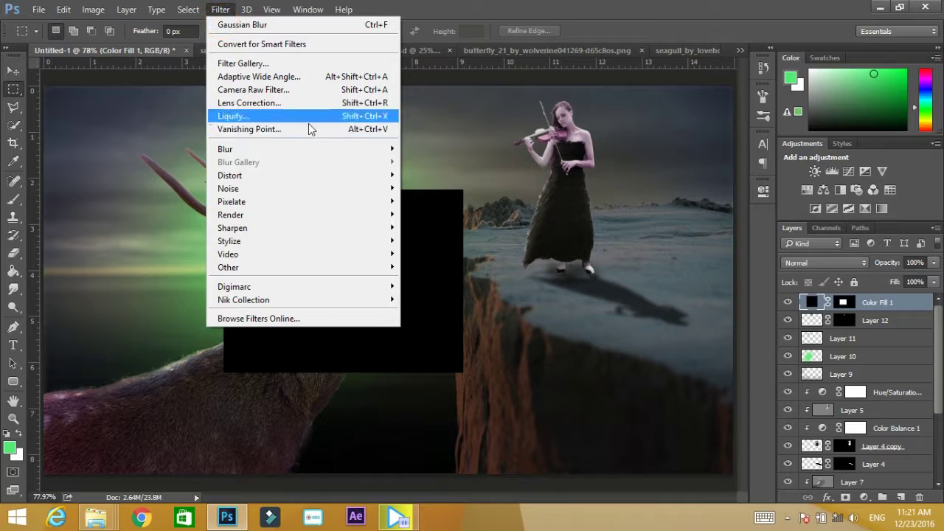
{"action": "left_click", "coordinate": [422, 190]}
{"action": "left_click", "coordinate": [441, 212]}
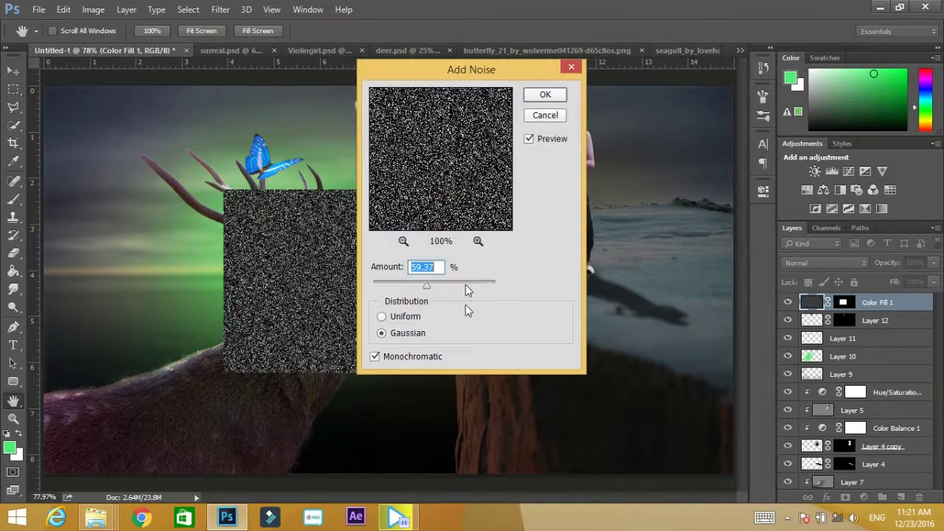
{"action": "left_click", "coordinate": [540, 96]}
{"action": "left_click", "coordinate": [220, 9]}
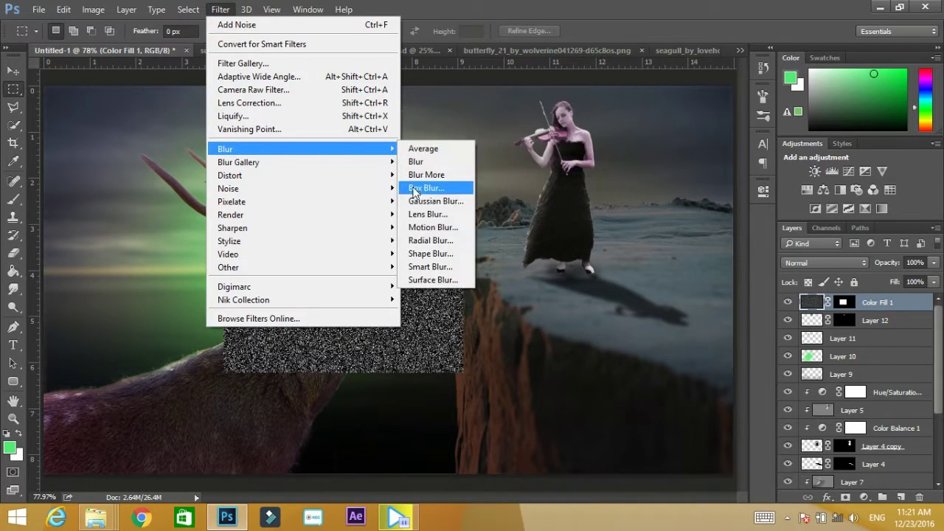
{"action": "left_click", "coordinate": [434, 206]}
{"action": "left_click", "coordinate": [860, 116]}
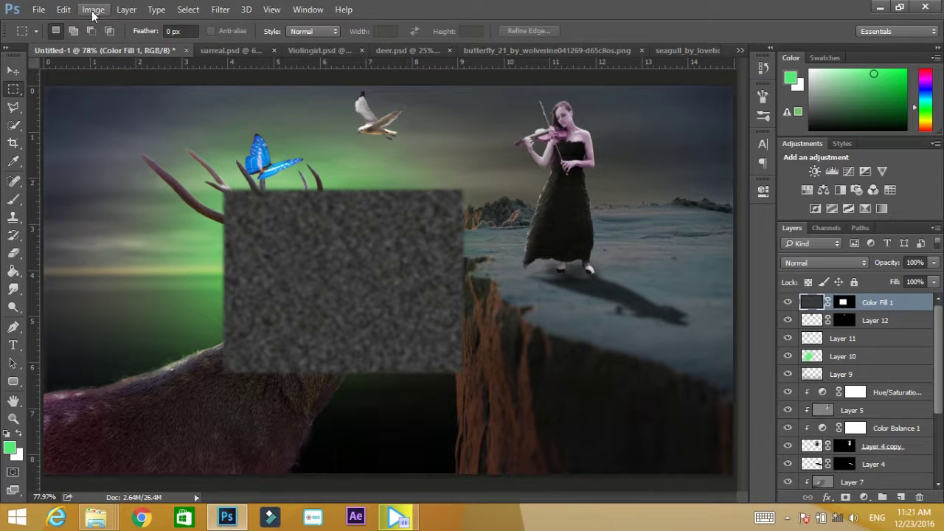
Step: Apply a Threshold leaving only white specks, and set the layer blend mode to Lighten
{"action": "left_click", "coordinate": [93, 9]}
{"action": "left_click", "coordinate": [306, 233]}
{"action": "left_click_drag", "start_coordinate": [441, 237], "coordinate": [402, 240]}
{"action": "left_click", "coordinate": [568, 153]}
{"action": "key", "text": "m"}
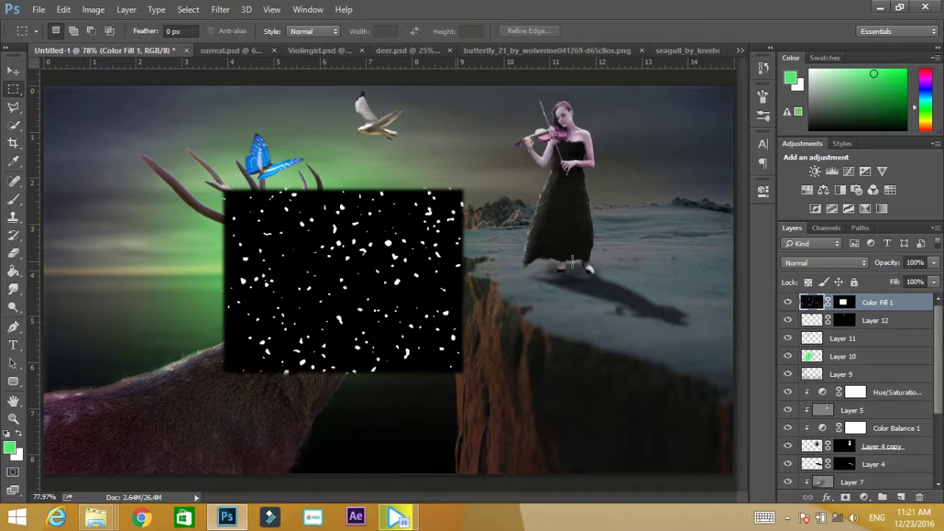
{"action": "left_click", "coordinate": [797, 263]}
{"action": "left_click", "coordinate": [798, 92]}
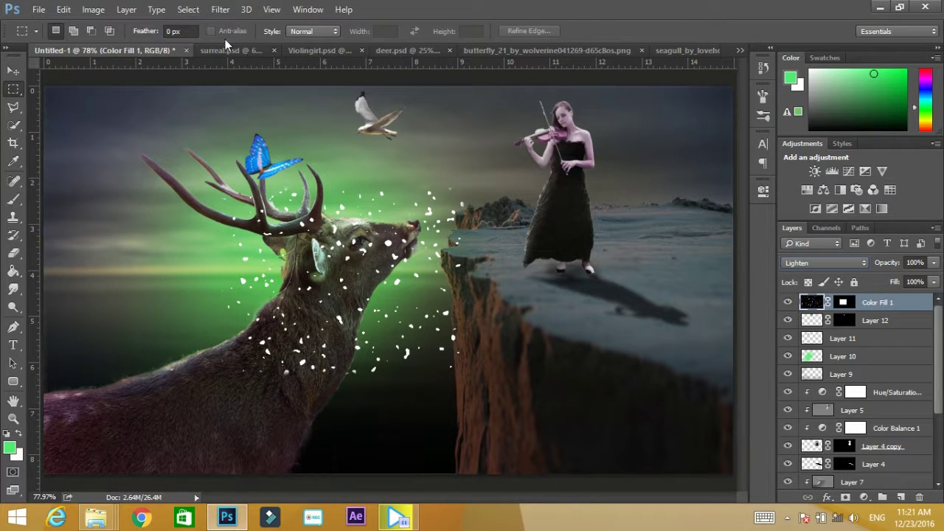
Step: Soften the snowflakes with another light Gaussian Blur
{"action": "left_click", "coordinate": [219, 10]}
{"action": "mouse_move", "coordinate": [224, 149]}
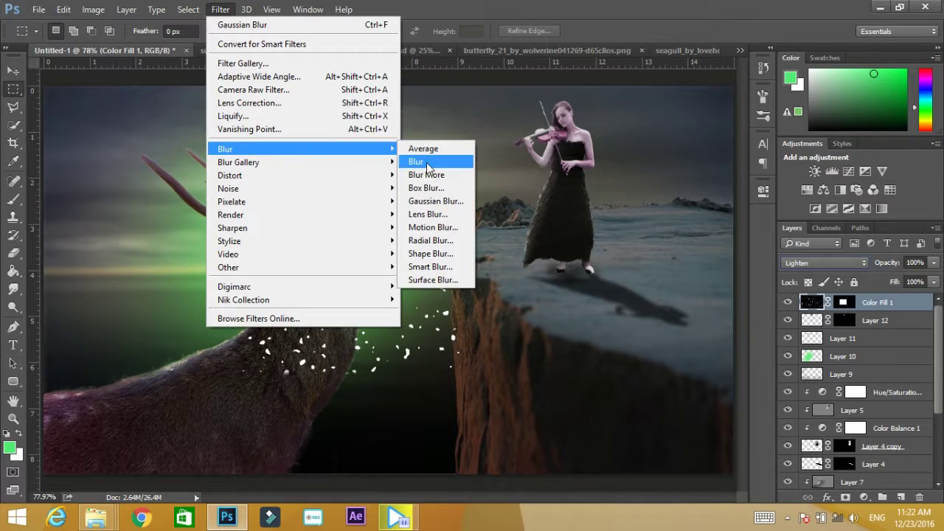
{"action": "left_click", "coordinate": [435, 159]}
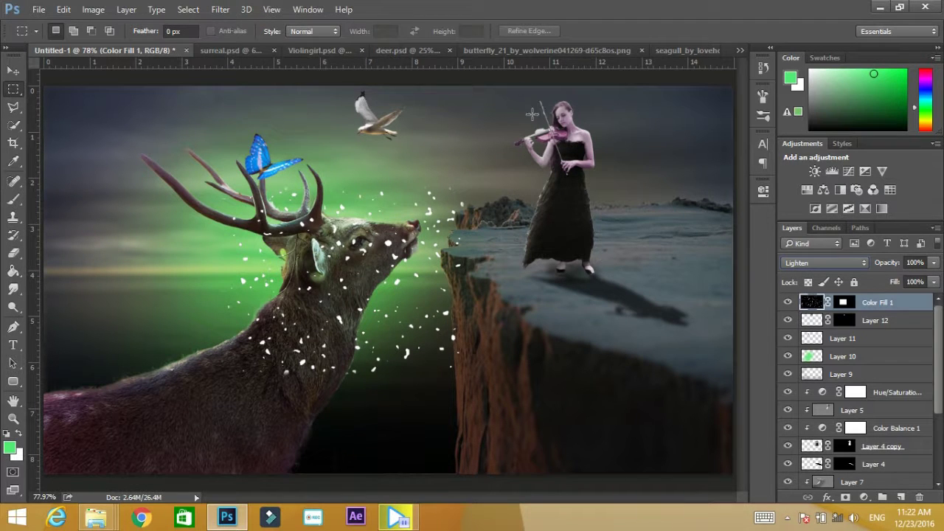
{"action": "left_click", "coordinate": [229, 9]}
{"action": "left_click", "coordinate": [497, 202]}
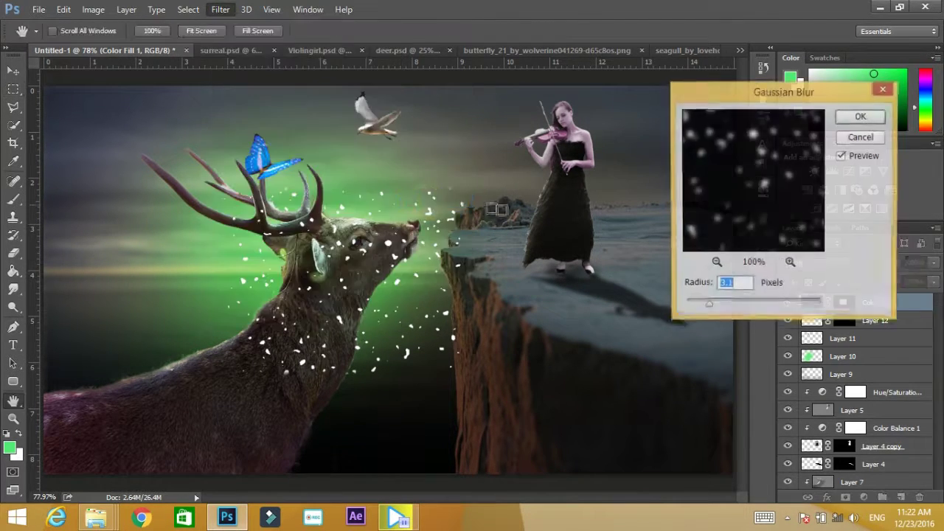
{"action": "left_click", "coordinate": [867, 122]}
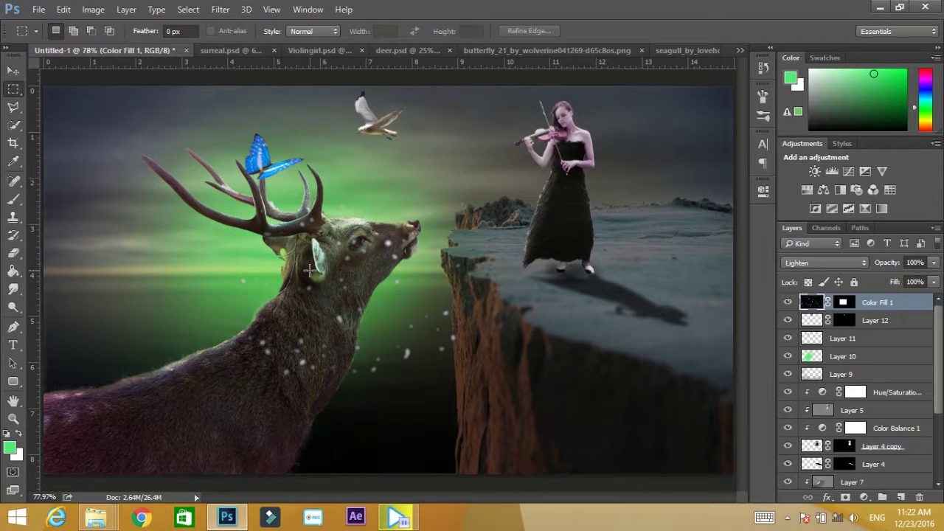
{"action": "key", "text": "ctrl+t"}
Step: Enlarge the snow layer from its corners so it covers the whole canvas
{"action": "key", "text": "ctrl+minus"}
{"action": "key", "text": "ctrl+minus"}
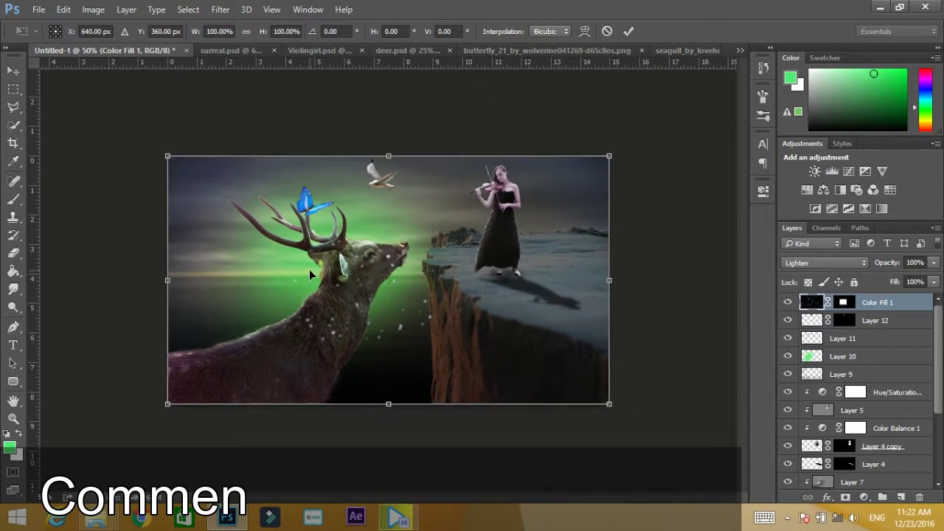
{"action": "key", "text": "ctrl+minus"}
{"action": "key", "text": "ctrl+minus"}
{"action": "left_click_drag", "start_coordinate": [277, 341], "coordinate": [174, 402]}
{"action": "mouse_move", "coordinate": [498, 218]}
{"action": "left_mouse_down"}
{"action": "mouse_move", "coordinate": [654, 111]}
{"action": "mouse_move", "coordinate": [672, 63]}
{"action": "left_mouse_up"}
{"action": "mouse_move", "coordinate": [174, 402]}
{"action": "left_mouse_down"}
{"action": "mouse_move", "coordinate": [158, 438]}
{"action": "mouse_move", "coordinate": [132, 446]}
{"action": "left_mouse_up"}
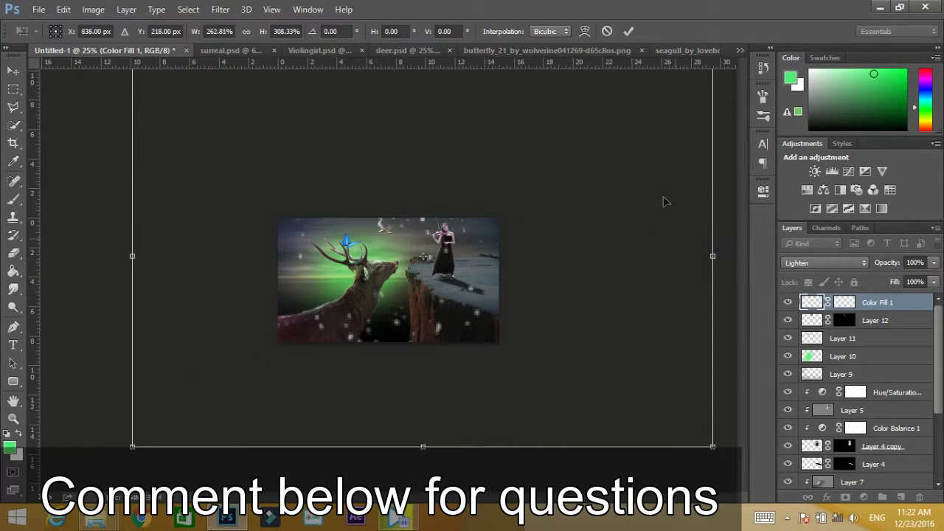
{"action": "left_click", "coordinate": [628, 31]}
Step: Set the snow layer to 74% opacity and erase snow around the deer's head and neck
{"action": "key", "text": "ctrl+0"}
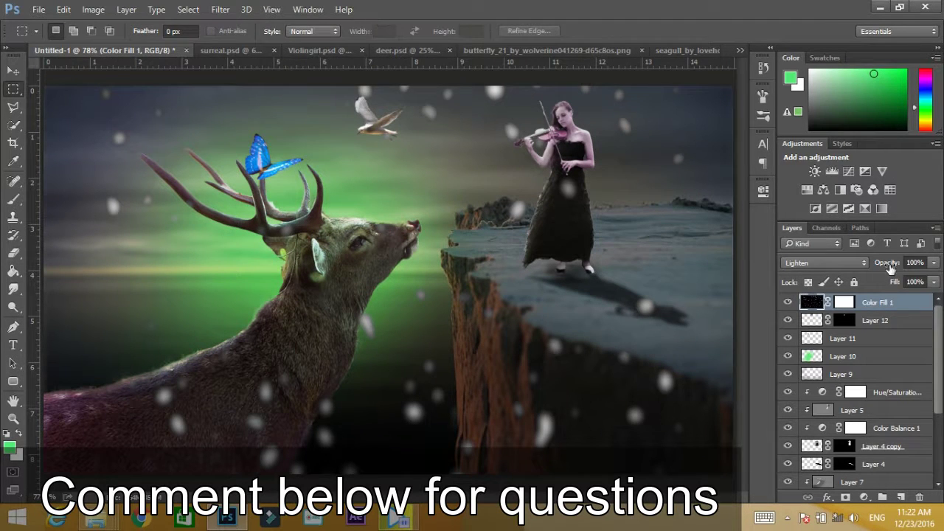
{"action": "key", "text": "Return"}
{"action": "left_click", "coordinate": [14, 252]}
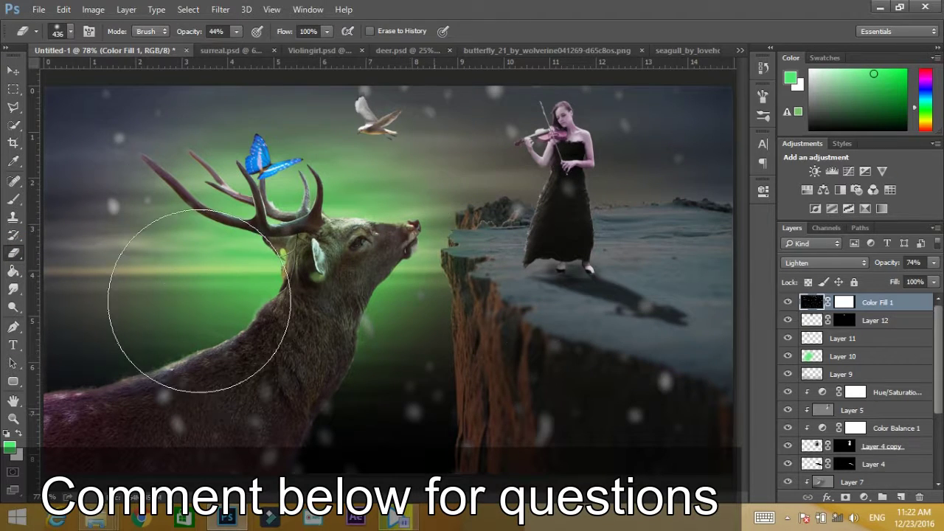
{"action": "left_click", "coordinate": [475, 237]}
{"action": "left_click_drag", "start_coordinate": [180, 368], "coordinate": [305, 337]}
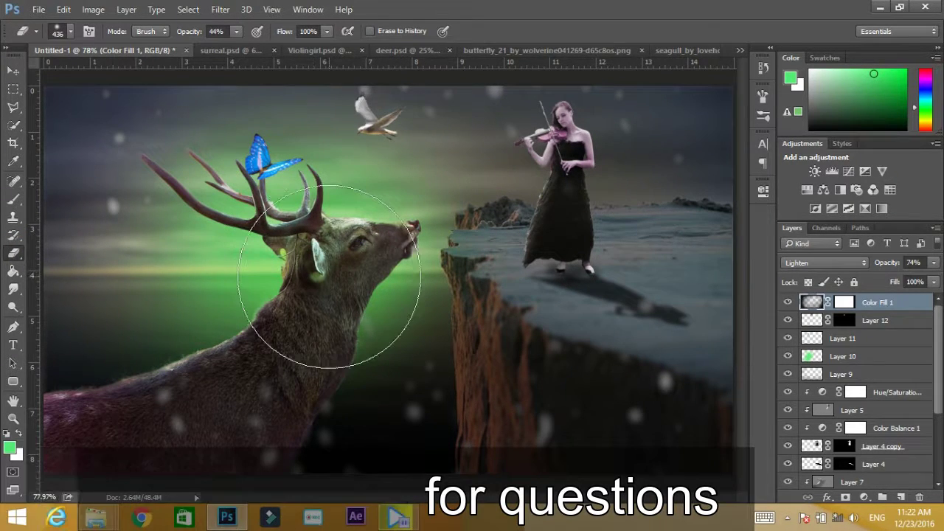